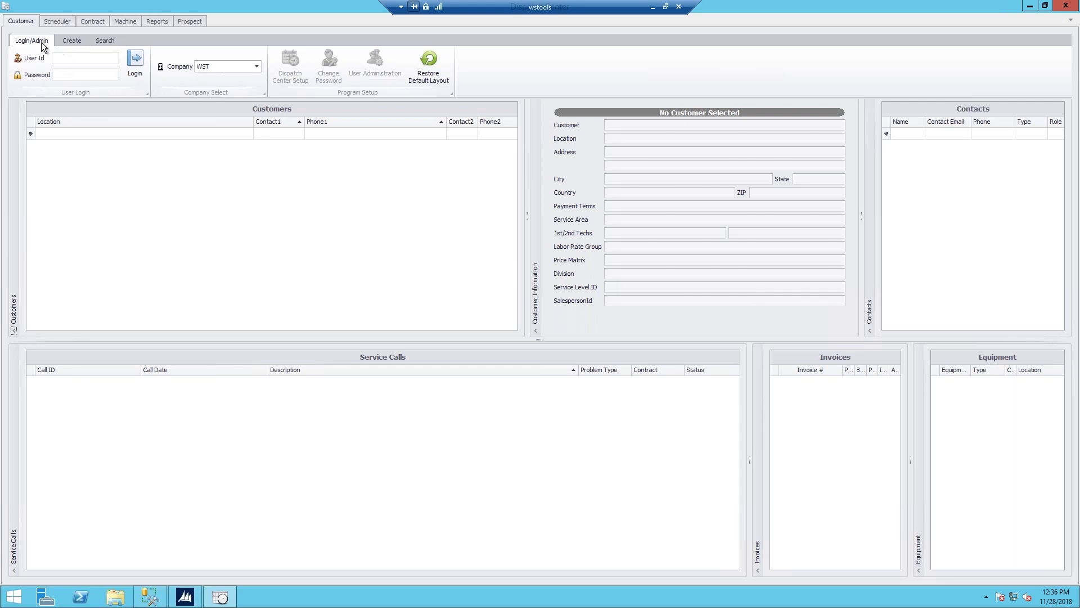
Log in with the user ID sa and the account password.
{"action": "left_click", "coordinate": [74, 59]}
{"action": "type", "text": "sa"}
{"action": "key", "text": "Tab"}
{"action": "type", "text": "******"}
{"action": "left_click", "coordinate": [140, 66]}
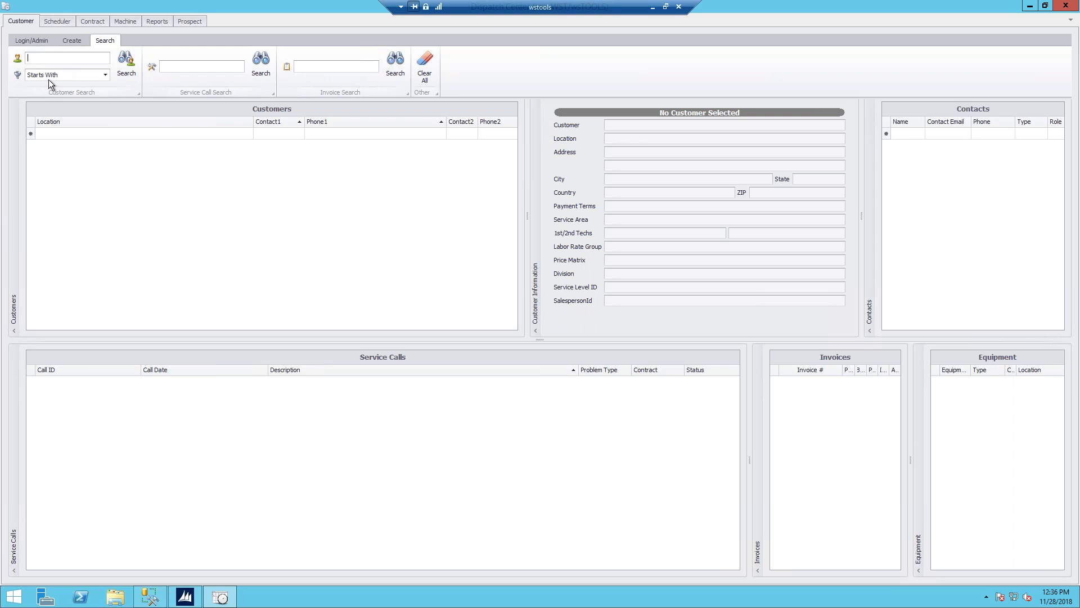
Set the customer search mode to Contains and search for customers by a contact's first name.
{"action": "left_click", "coordinate": [91, 77]}
{"action": "left_click", "coordinate": [106, 76]}
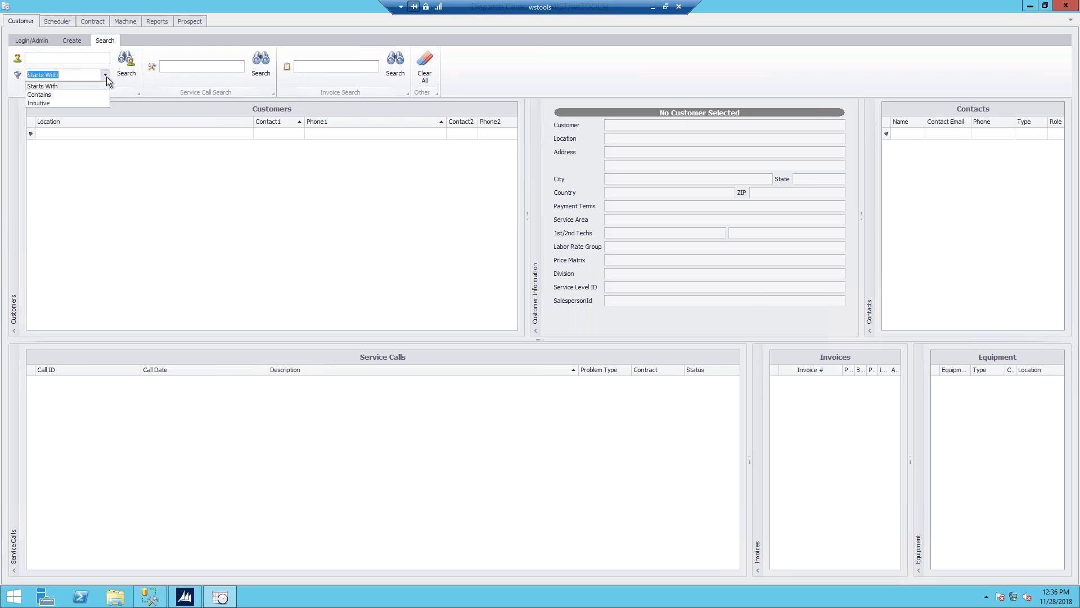
{"action": "left_click", "coordinate": [49, 94]}
{"action": "type", "text": "bob"}
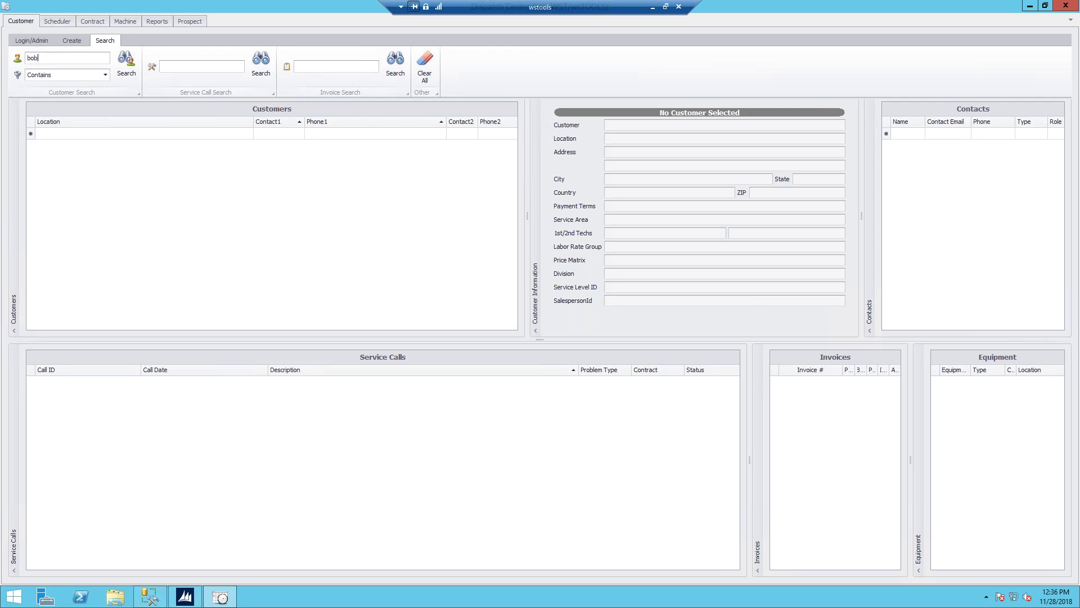
{"action": "key", "text": "Return"}
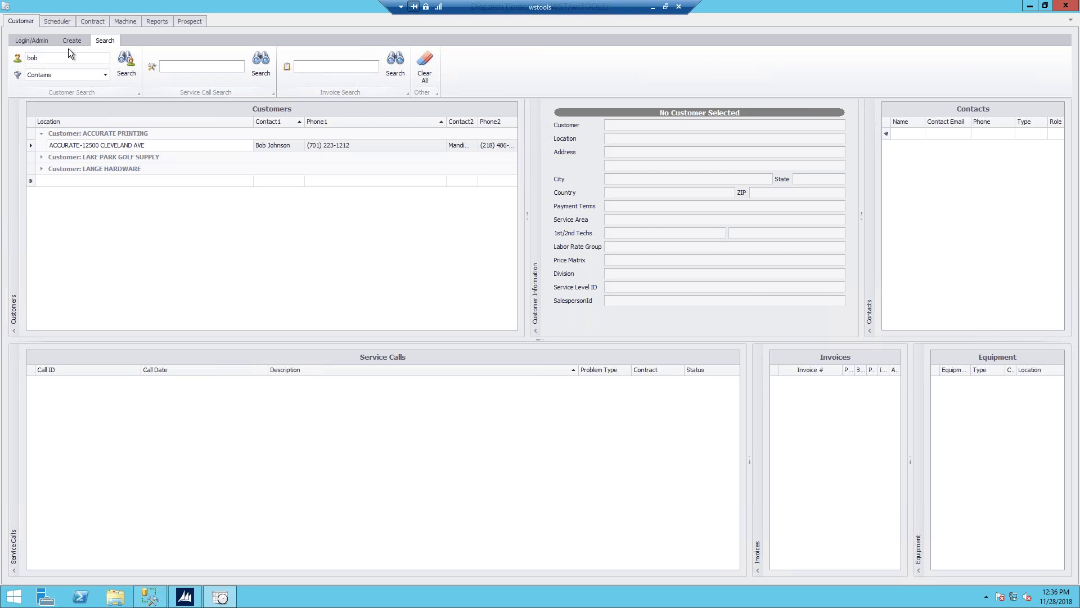
View the ACCURATE PRINTING location's details, and expand LAKE PARK GOLF SUPPLY to view its first location.
{"action": "left_click", "coordinate": [29, 144]}
{"action": "left_click", "coordinate": [43, 158]}
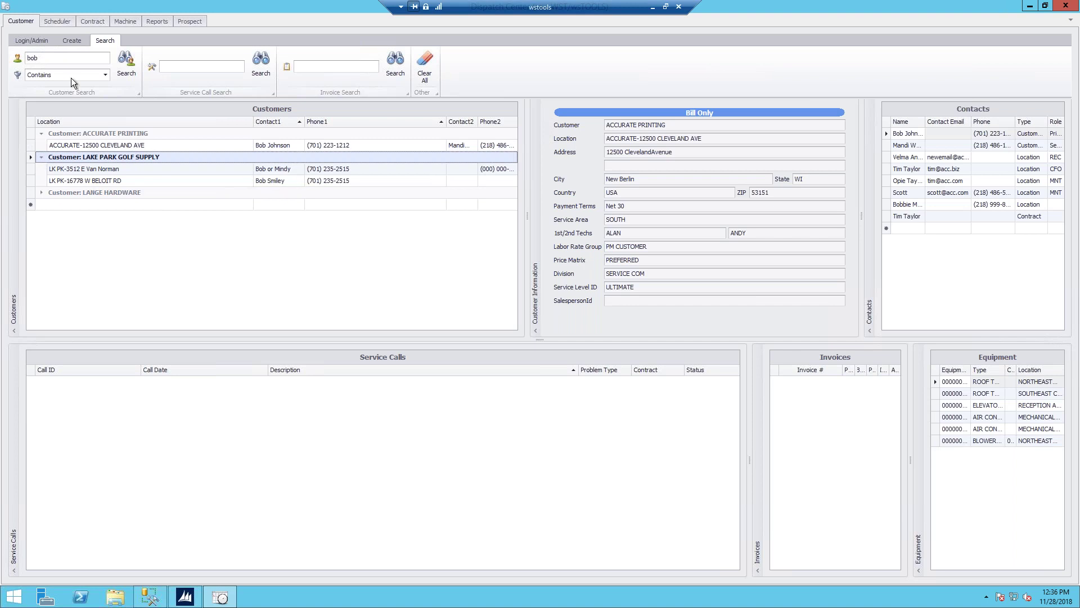
{"action": "left_click", "coordinate": [31, 169]}
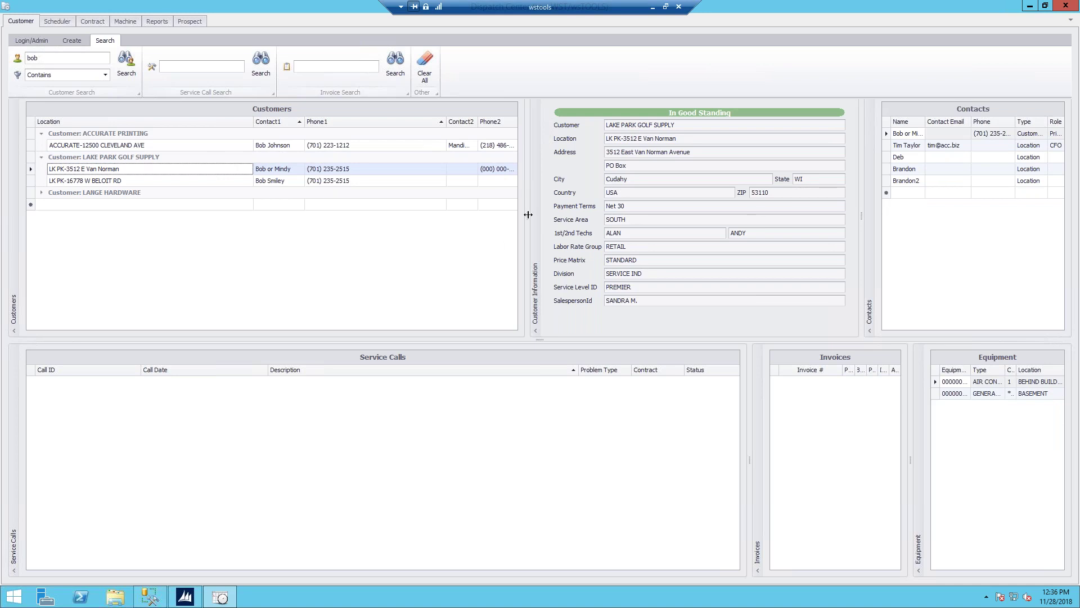
Resize the panes, narrowing Customers and Service Calls to give Contacts, Invoices and Equipment more width.
{"action": "left_click_drag", "start_coordinate": [525, 215], "coordinate": [349, 196]}
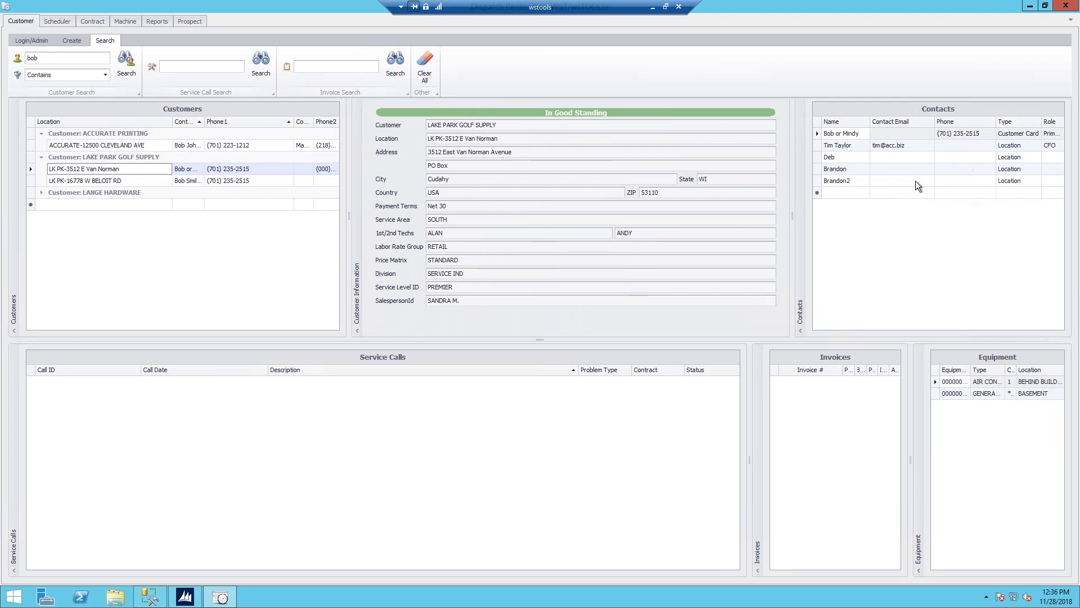
{"action": "left_click_drag", "start_coordinate": [792, 216], "coordinate": [707, 216]}
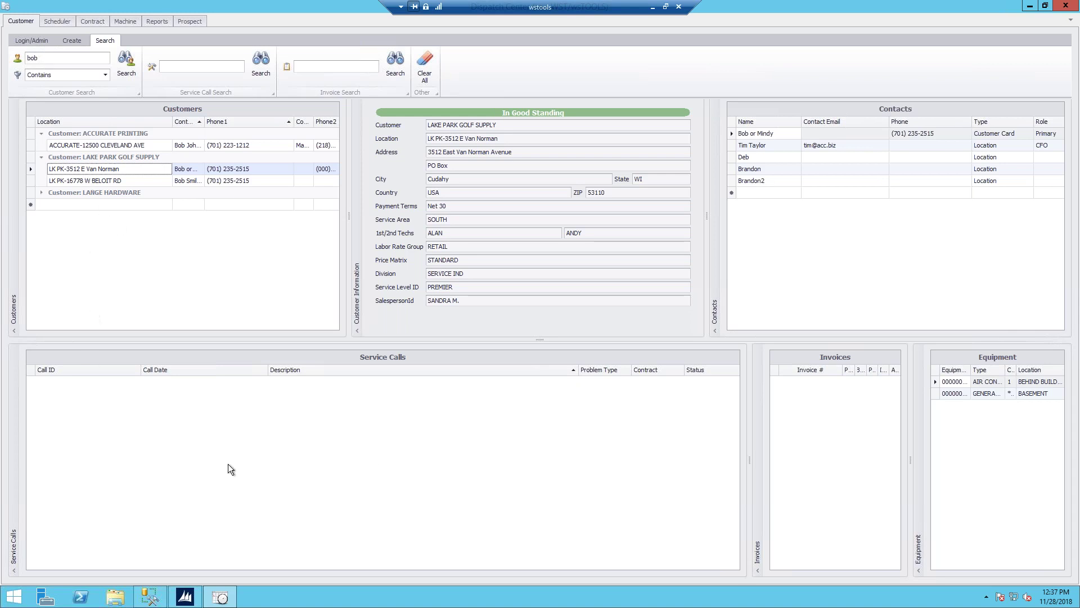
{"action": "left_click_drag", "start_coordinate": [750, 459], "coordinate": [570, 457]}
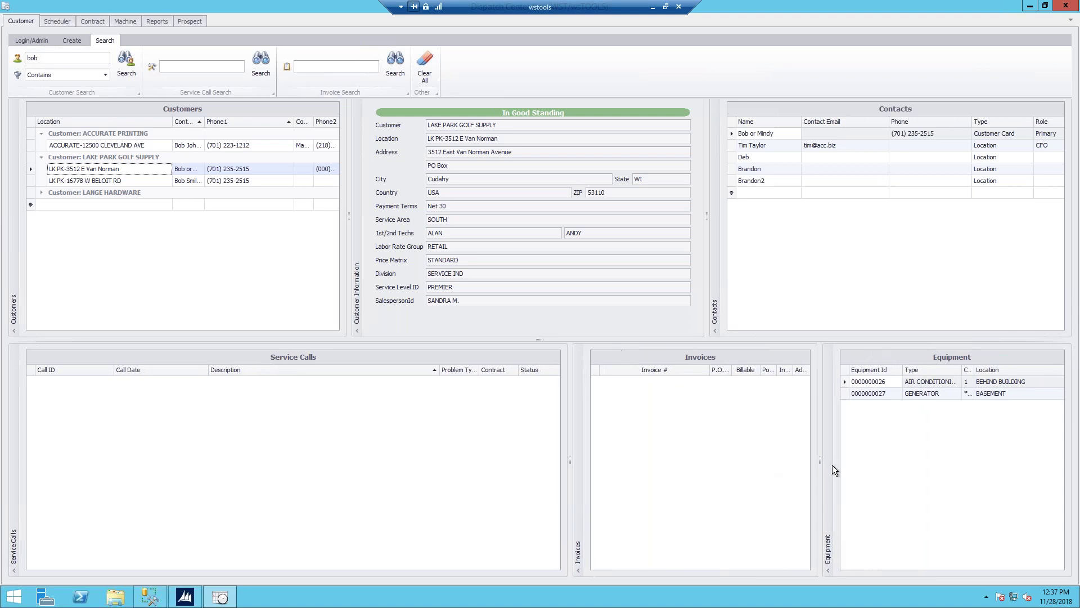
Select the second LAKE PARK GOLF SUPPLY location and expand the details of its NEW CALL TO VOID service call.
{"action": "left_click", "coordinate": [30, 180]}
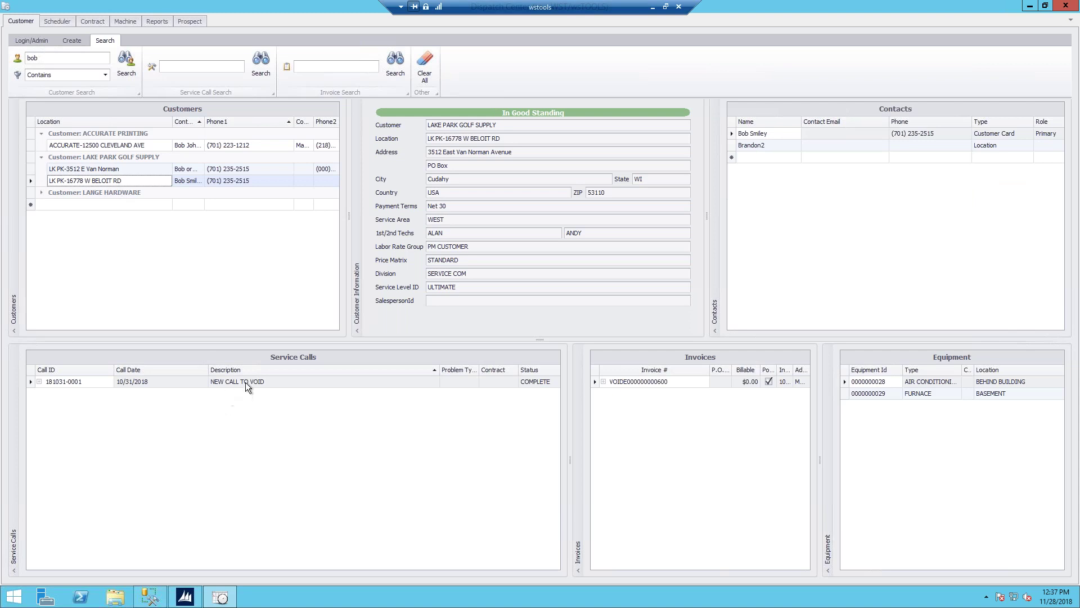
{"action": "left_click", "coordinate": [132, 384]}
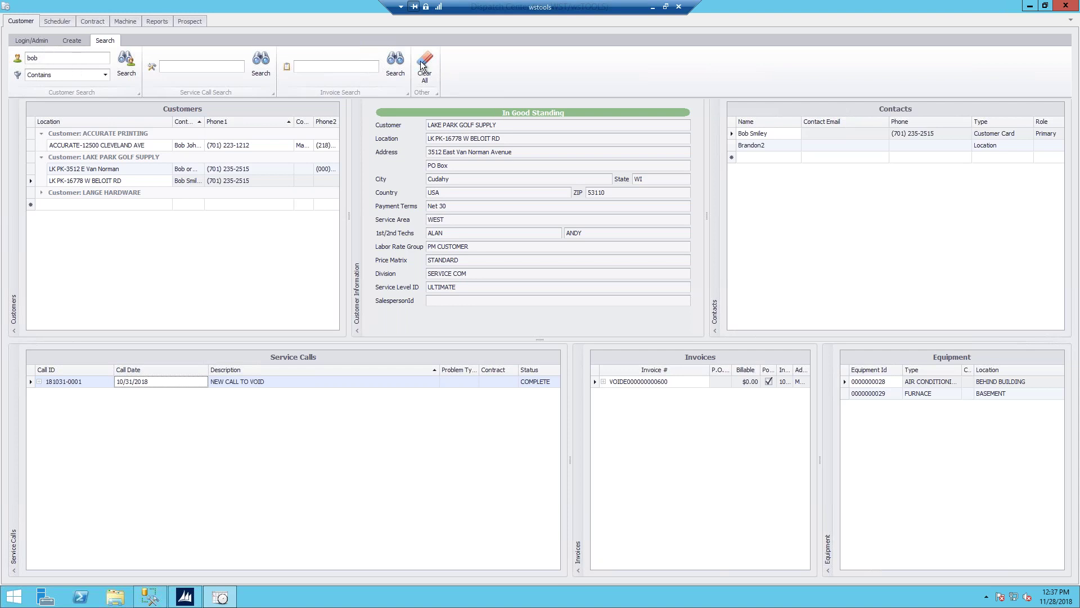
{"action": "key", "text": "plus"}
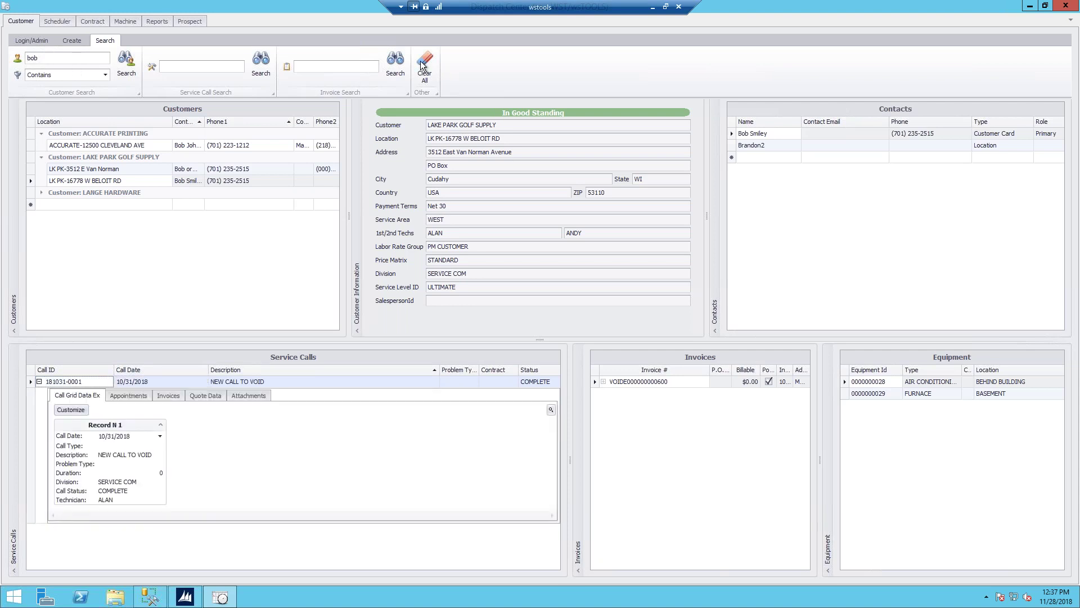
Clear the current search, search by the other contact's first name, and select the matching LAKE PARK GOLF SUPPLY location.
{"action": "left_click", "coordinate": [423, 66]}
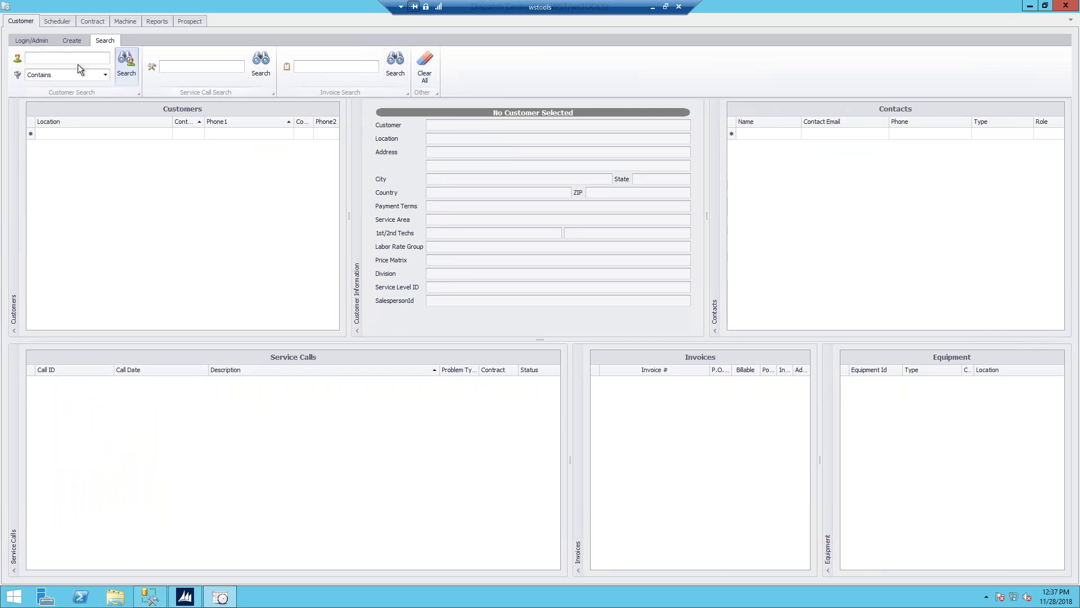
{"action": "type", "text": "mindy"}
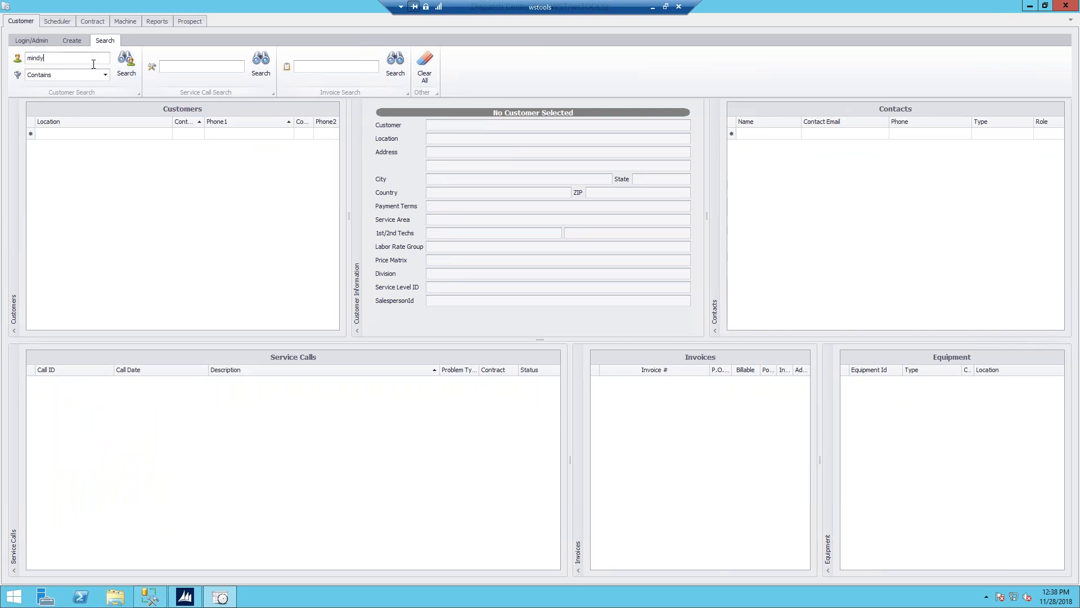
{"action": "left_click", "coordinate": [127, 60]}
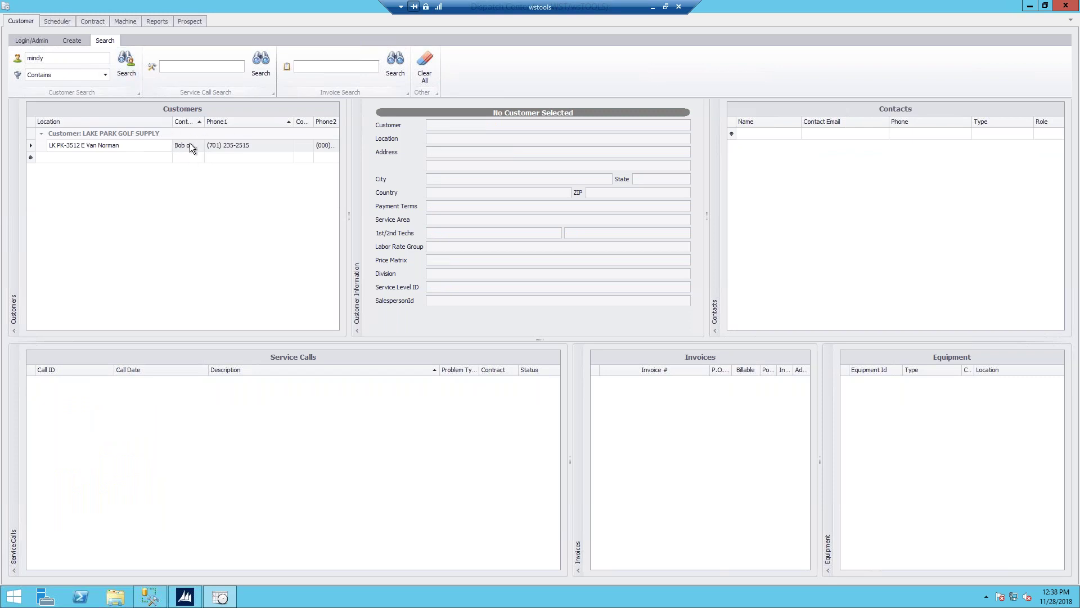
{"action": "left_click", "coordinate": [155, 146]}
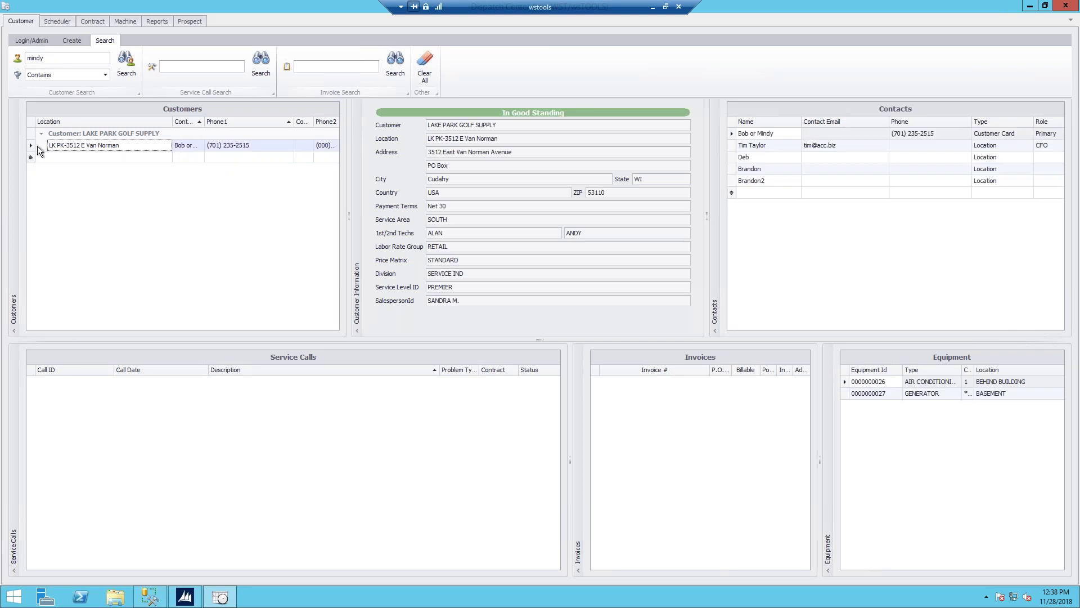
Review the selected location's customer info, email info, customer notes, location notes and attachments, and close the record without updating it.
{"action": "double_click", "coordinate": [73, 146]}
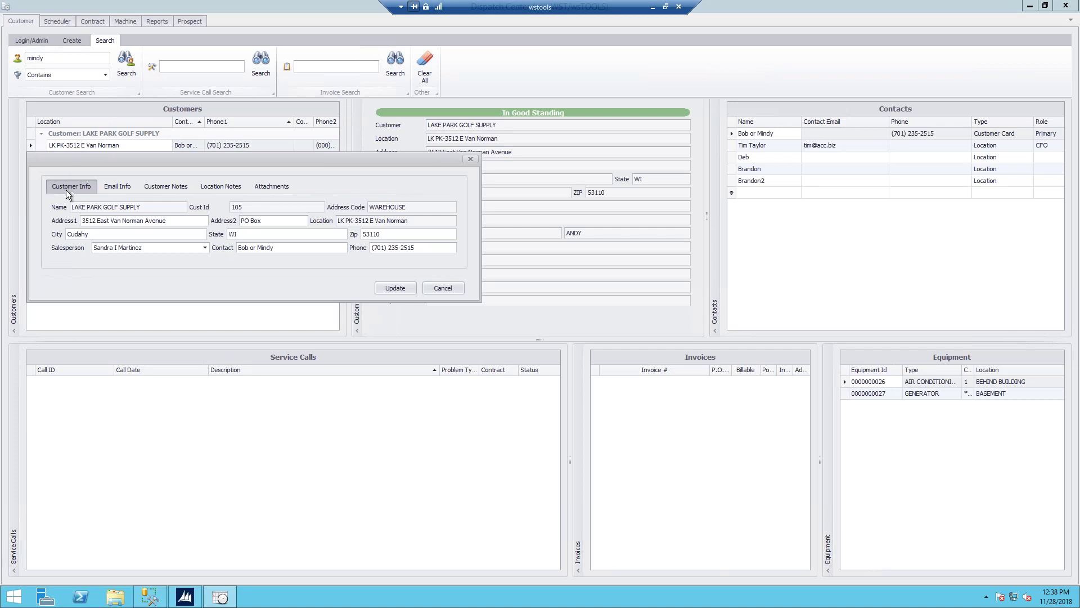
{"action": "left_click", "coordinate": [116, 188]}
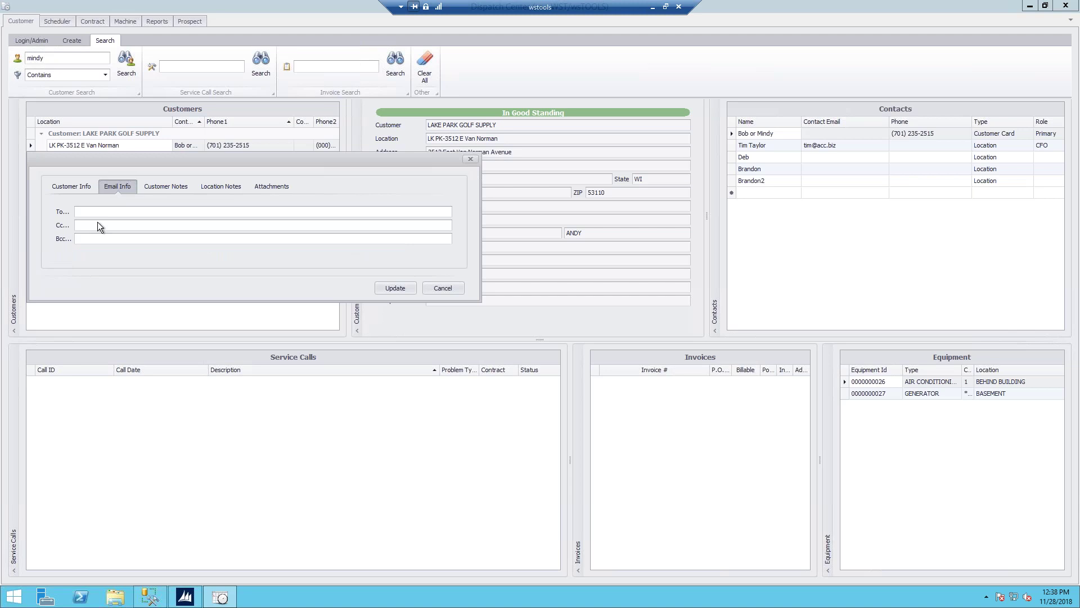
{"action": "left_click", "coordinate": [163, 192]}
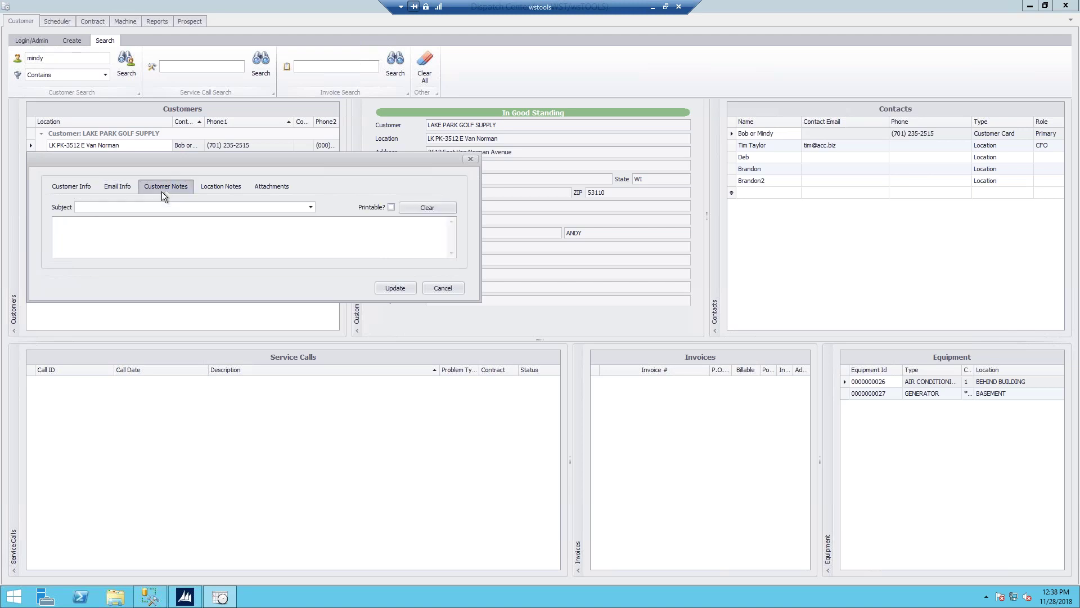
{"action": "left_click", "coordinate": [311, 207]}
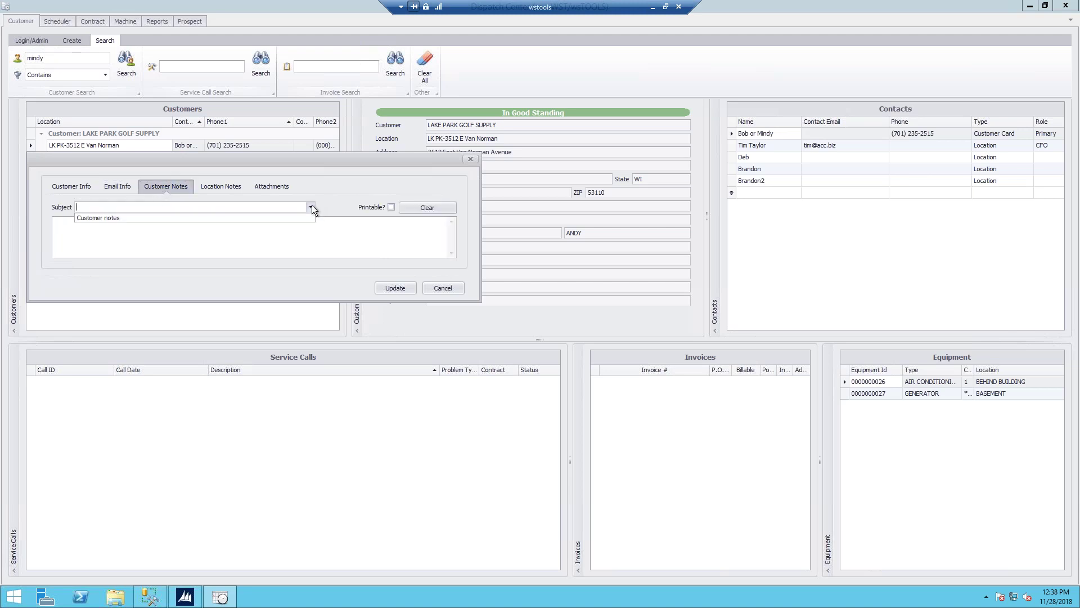
{"action": "left_click", "coordinate": [125, 219]}
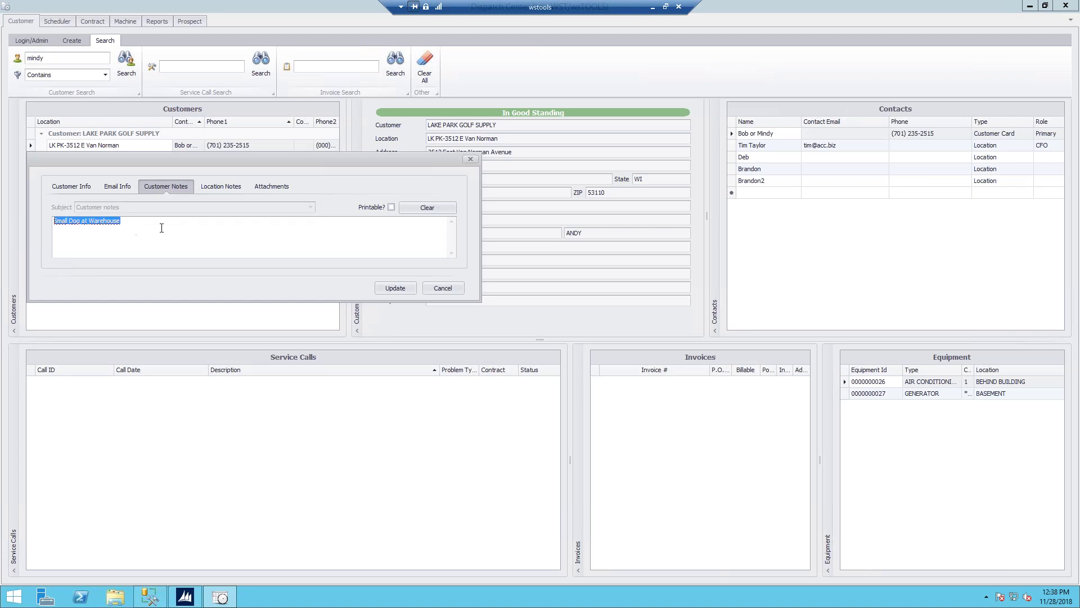
{"action": "left_click", "coordinate": [221, 186]}
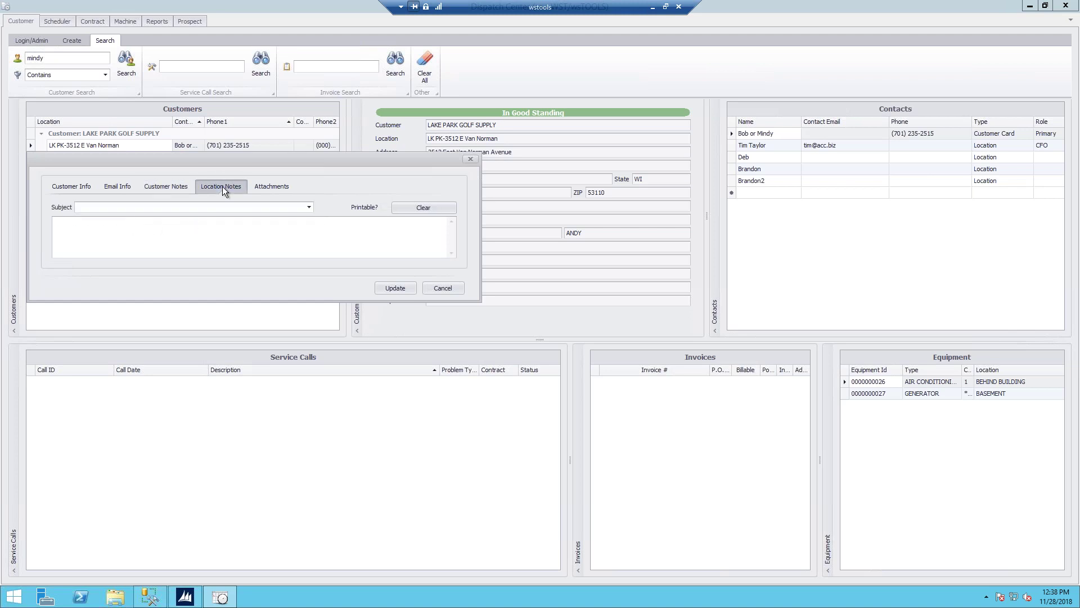
{"action": "left_click", "coordinate": [309, 207]}
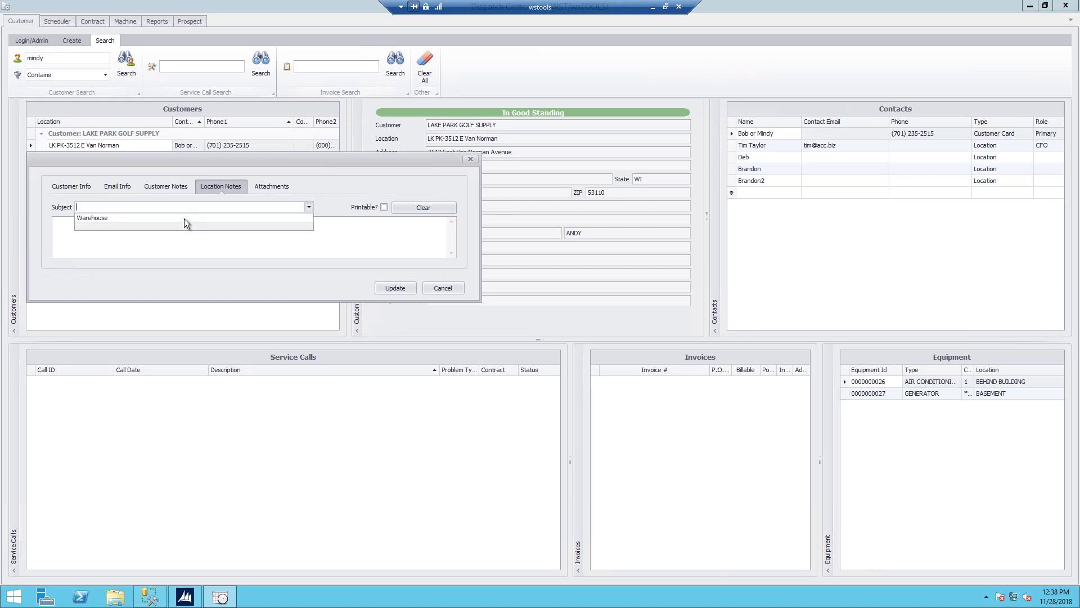
{"action": "left_click", "coordinate": [275, 189]}
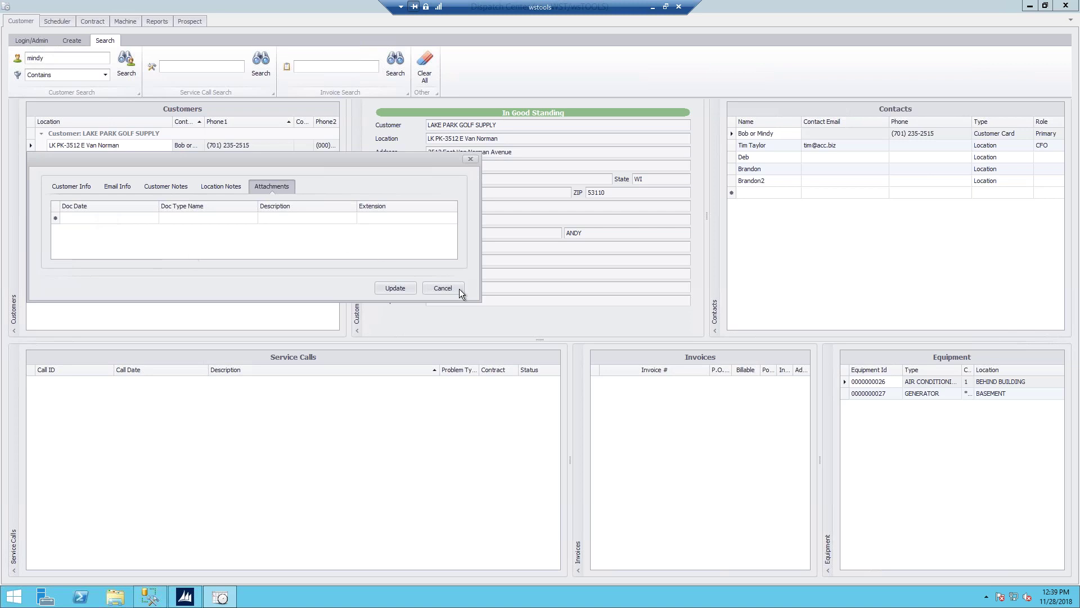
{"action": "left_click", "coordinate": [442, 288]}
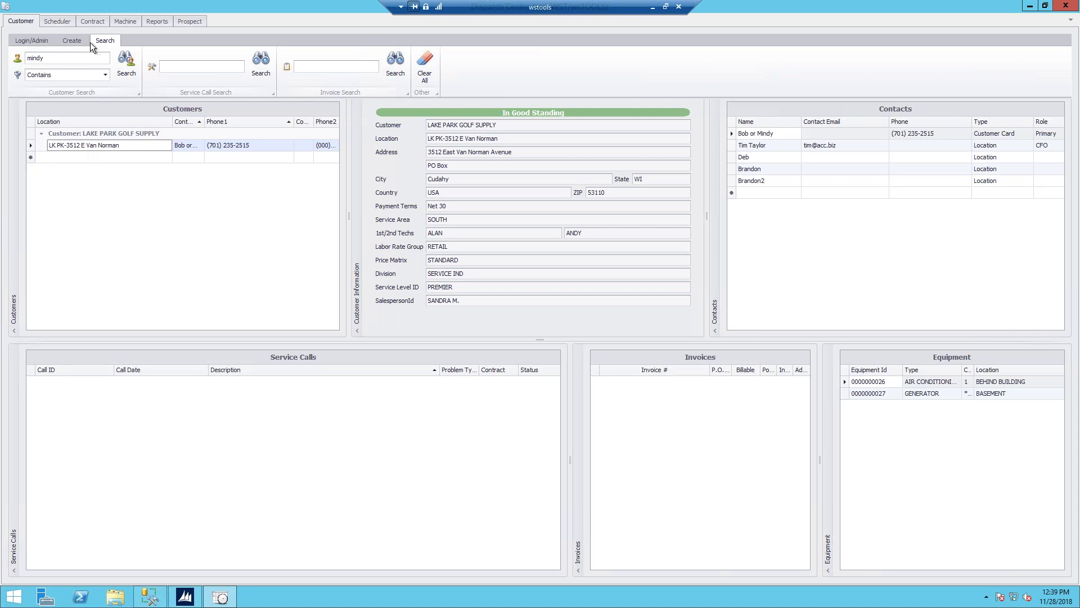
Create a new service call for the selected location and move its window over the technician schedule.
{"action": "left_click", "coordinate": [73, 41]}
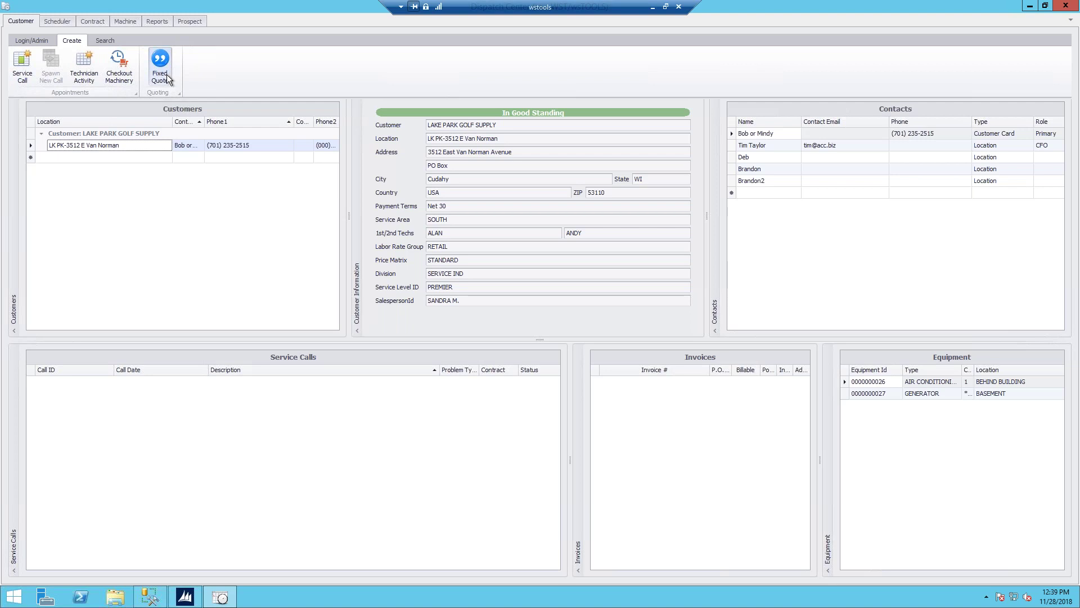
{"action": "left_click", "coordinate": [25, 70]}
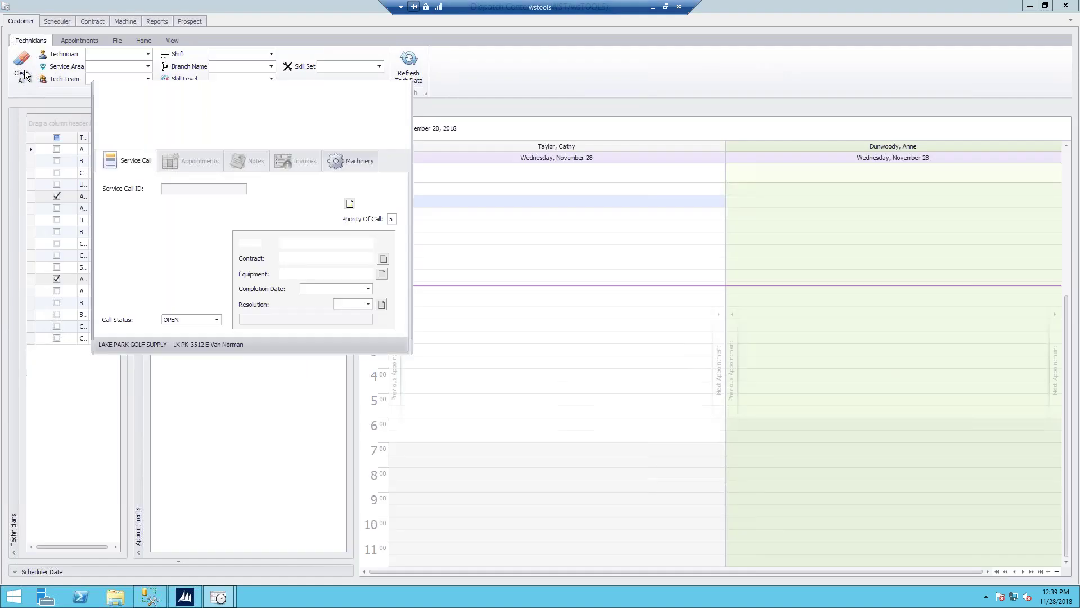
{"action": "left_click_drag", "start_coordinate": [207, 90], "coordinate": [571, 212]}
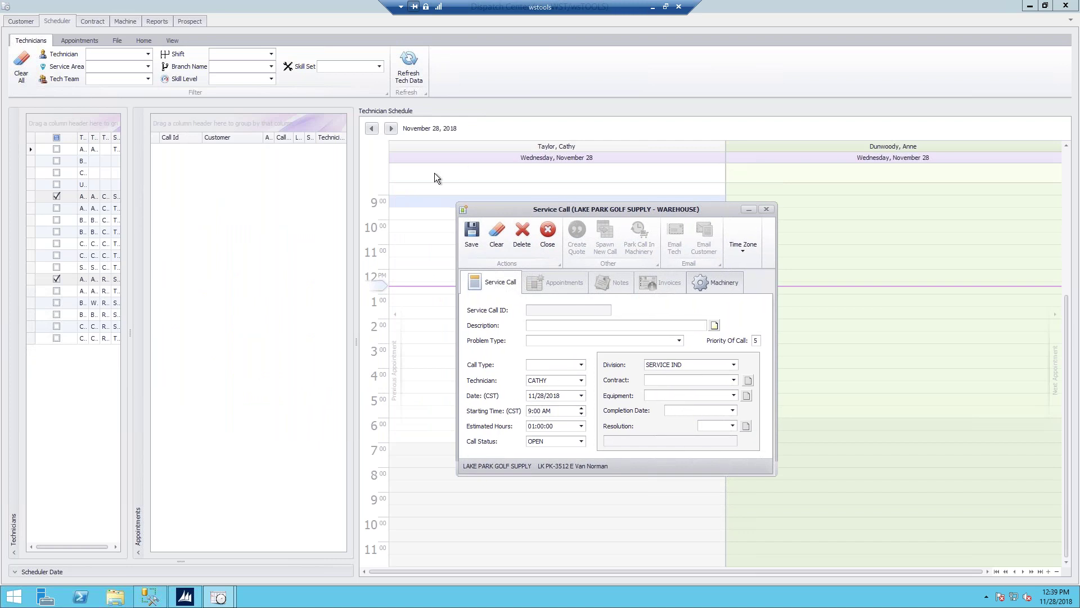
{"action": "left_click_drag", "start_coordinate": [530, 209], "coordinate": [440, 205]}
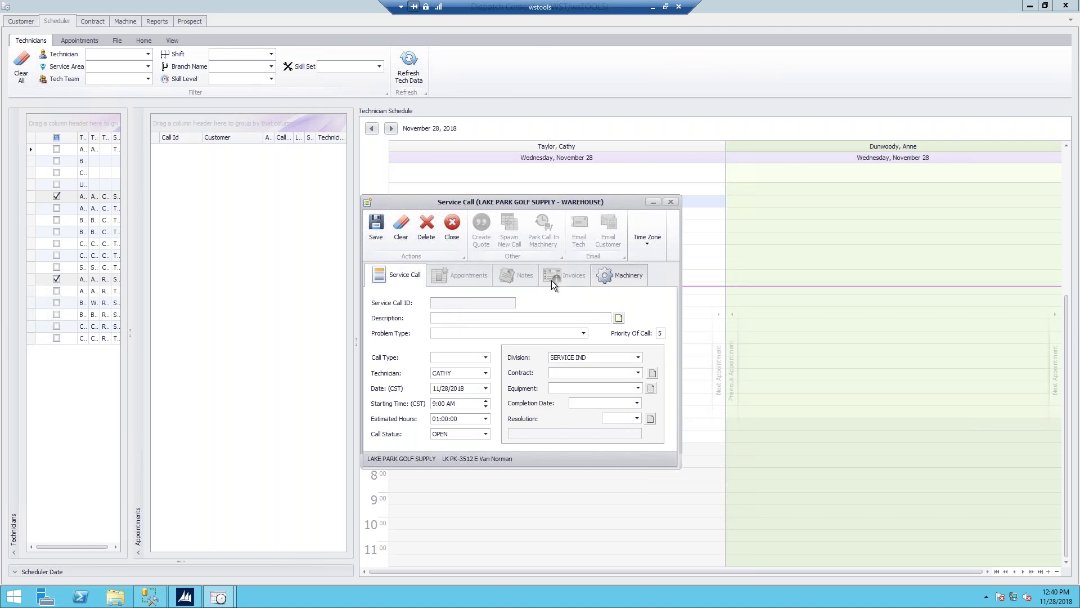
Enter FURNACE UPDATE as the description of the new service call.
{"action": "left_click", "coordinate": [453, 319]}
{"action": "type", "text": "FURNACE UPDATE"}
{"action": "key", "text": "Tab"}
{"action": "left_click", "coordinate": [619, 319]}
Set the service call's problem type to NO HEATING.
{"action": "left_click", "coordinate": [516, 330]}
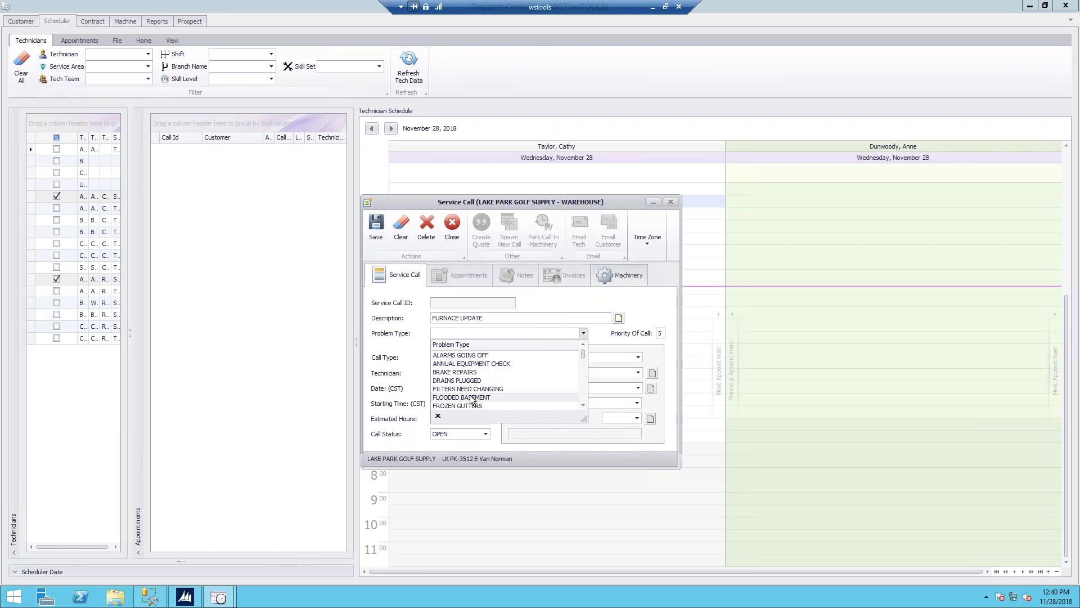
{"action": "scroll", "coordinate": [472, 394], "scroll_direction": "down", "scroll_amount": 3}
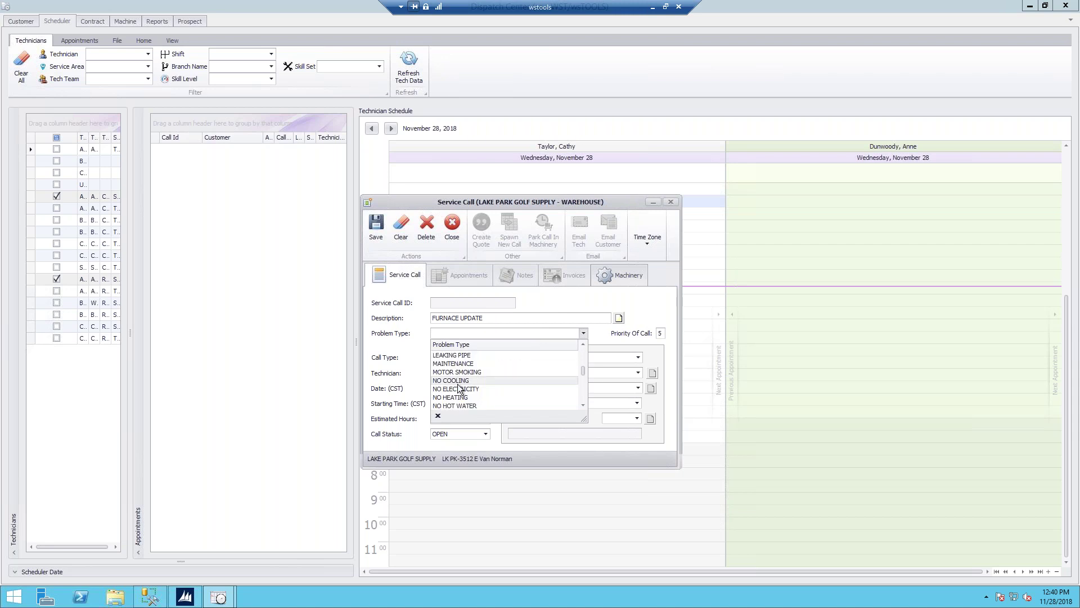
{"action": "left_click", "coordinate": [454, 380]}
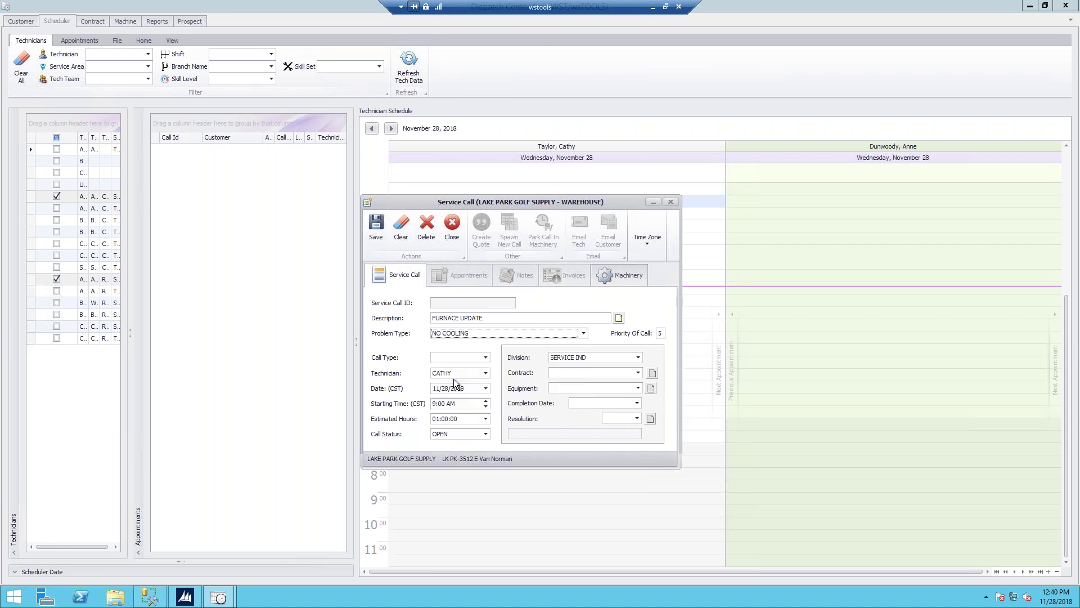
{"action": "left_click", "coordinate": [478, 334]}
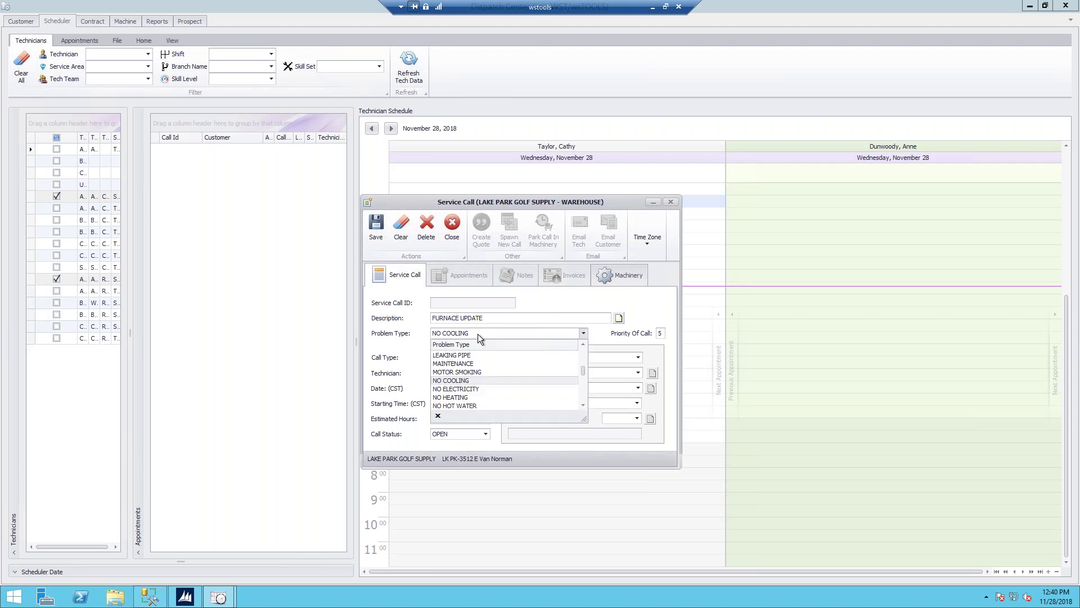
{"action": "left_click", "coordinate": [465, 397]}
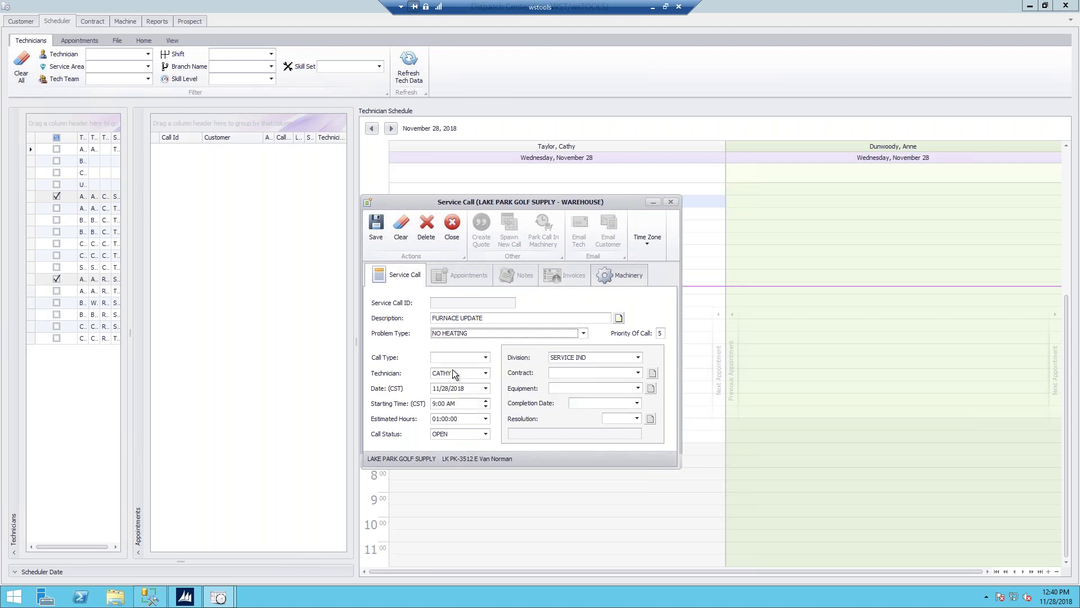
Set the service call's call type to EQUIP CHECK-IN and move its window clear of the first technician's schedule.
{"action": "left_click", "coordinate": [485, 358]}
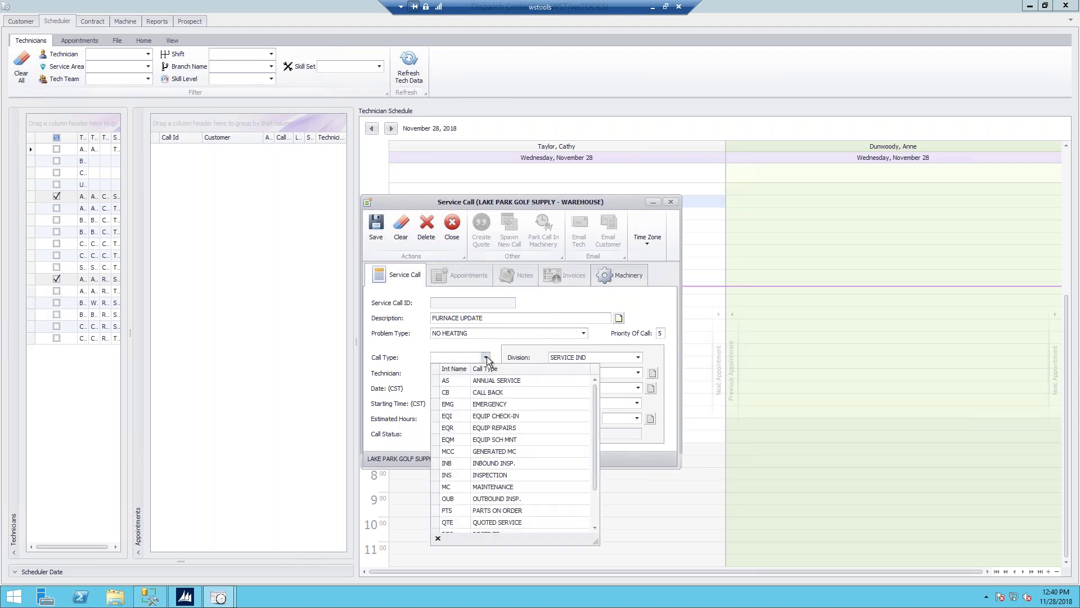
{"action": "left_click", "coordinate": [495, 417]}
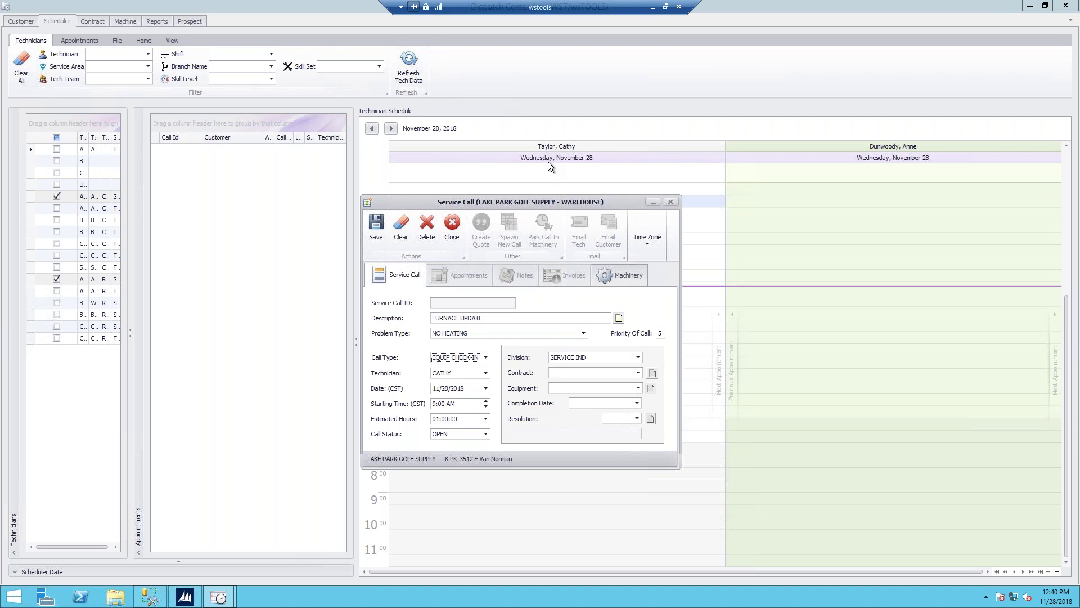
{"action": "left_click_drag", "start_coordinate": [491, 202], "coordinate": [808, 143]}
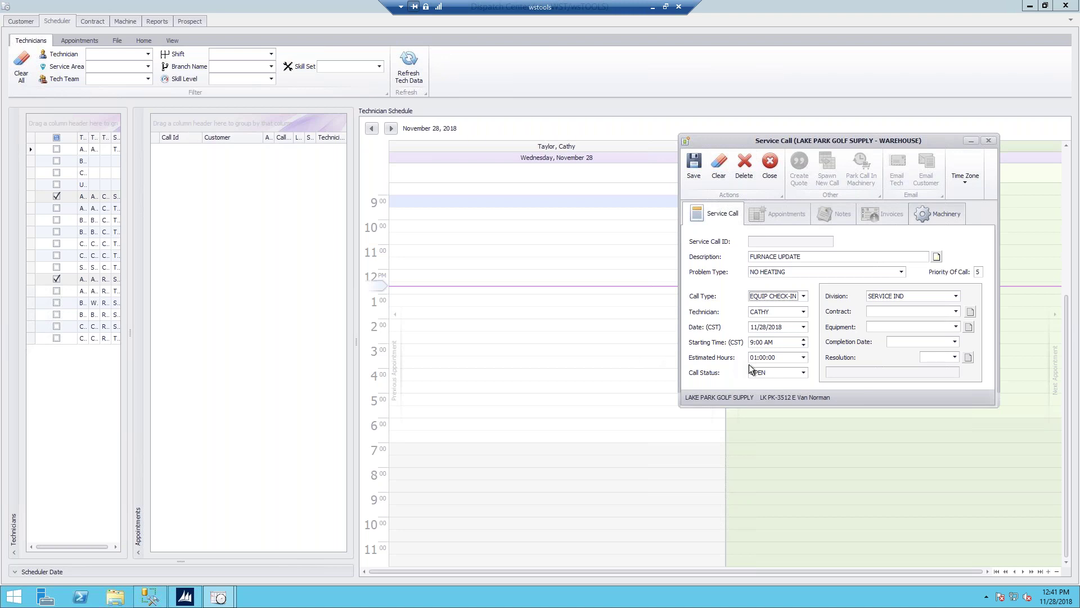
Look at the estimated hours picker and the location's equipment list without changing either field.
{"action": "left_click", "coordinate": [803, 359]}
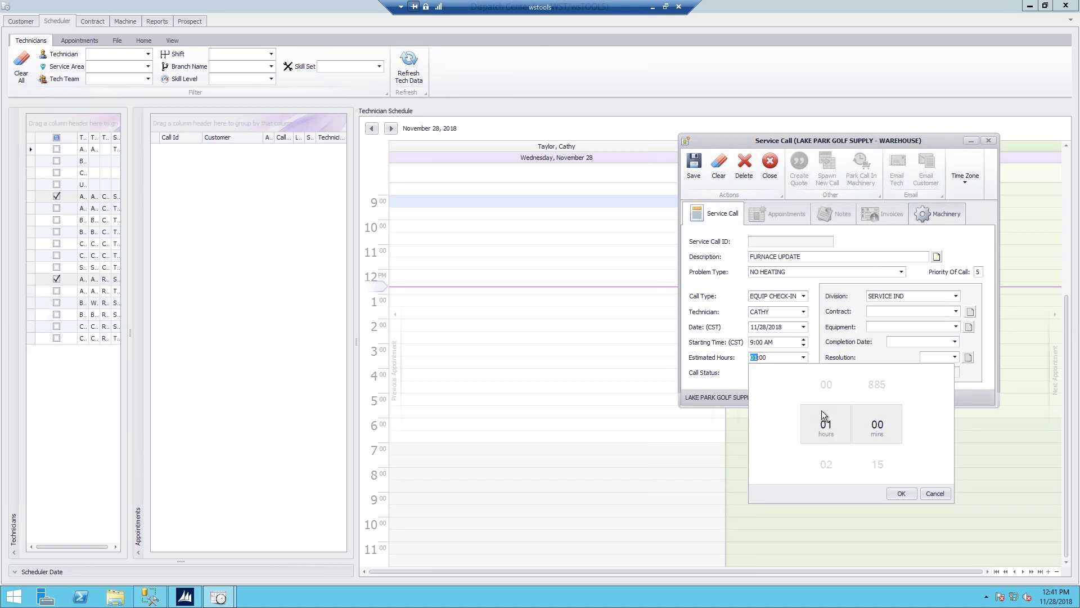
{"action": "left_click", "coordinate": [936, 494]}
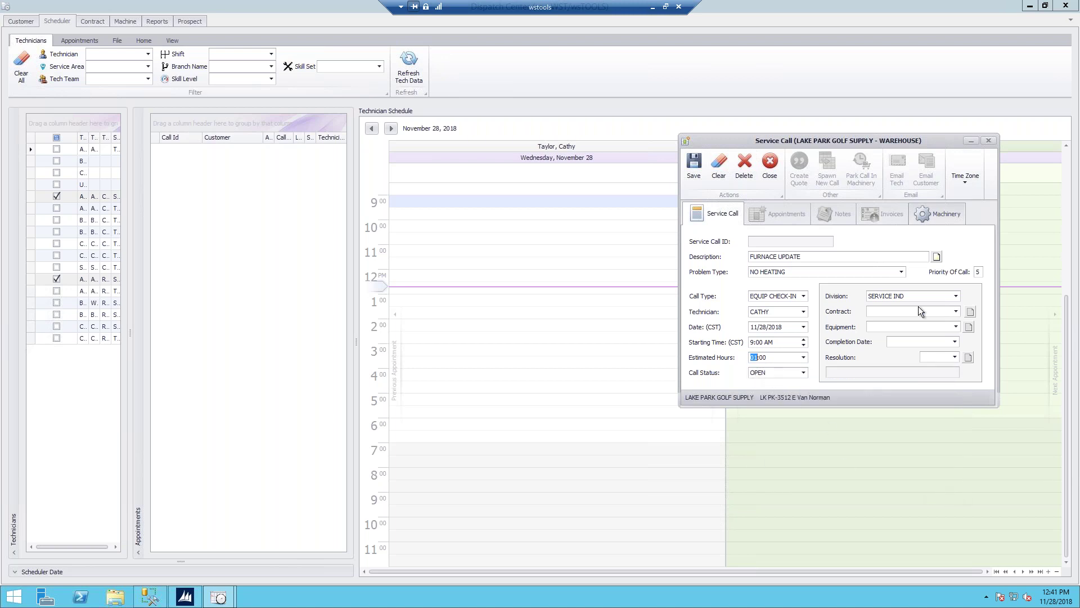
{"action": "left_click", "coordinate": [956, 327]}
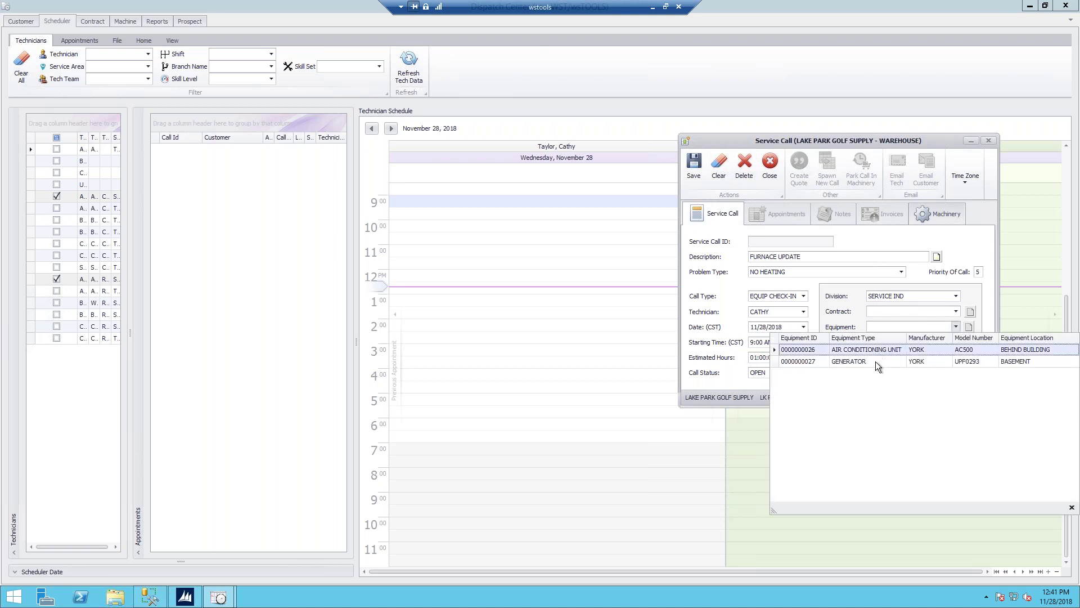
{"action": "left_click", "coordinate": [906, 322]}
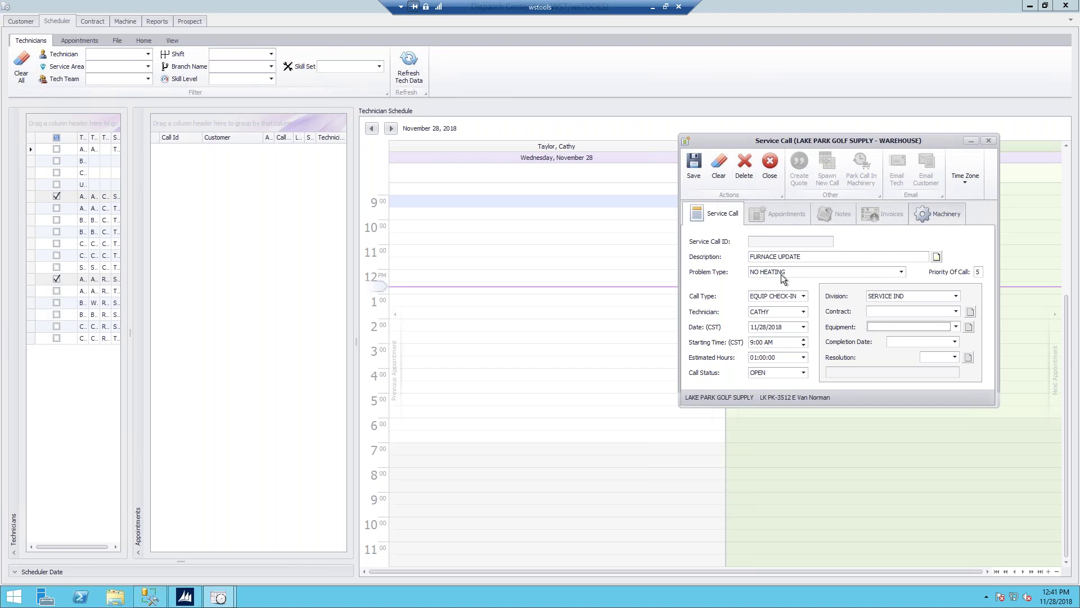
Save the new service call and dismiss the confirmation.
{"action": "left_click", "coordinate": [977, 273]}
{"action": "left_click", "coordinate": [695, 171]}
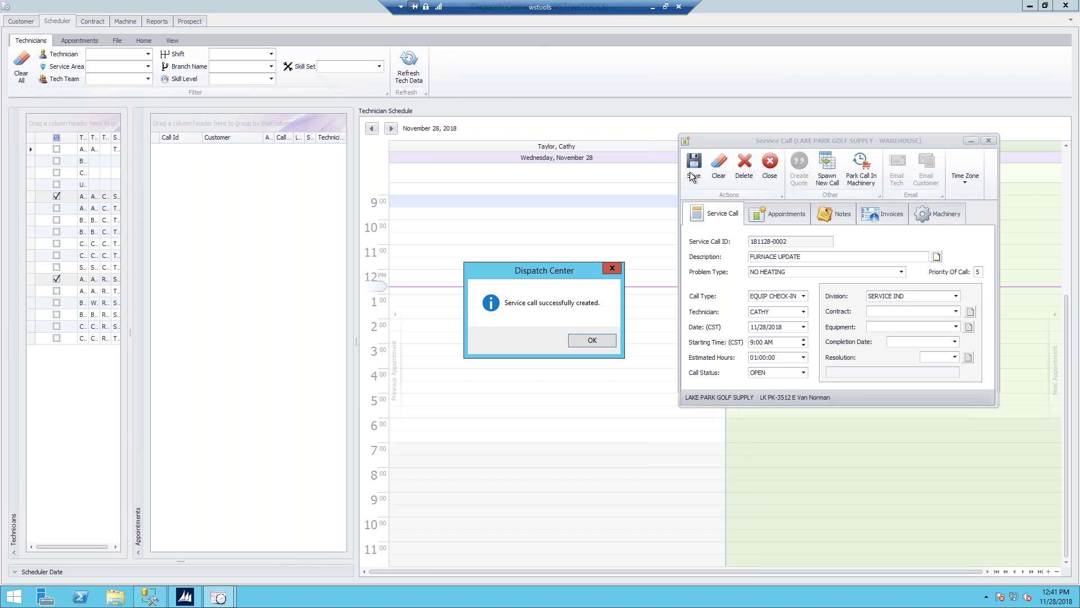
{"action": "left_click", "coordinate": [599, 339]}
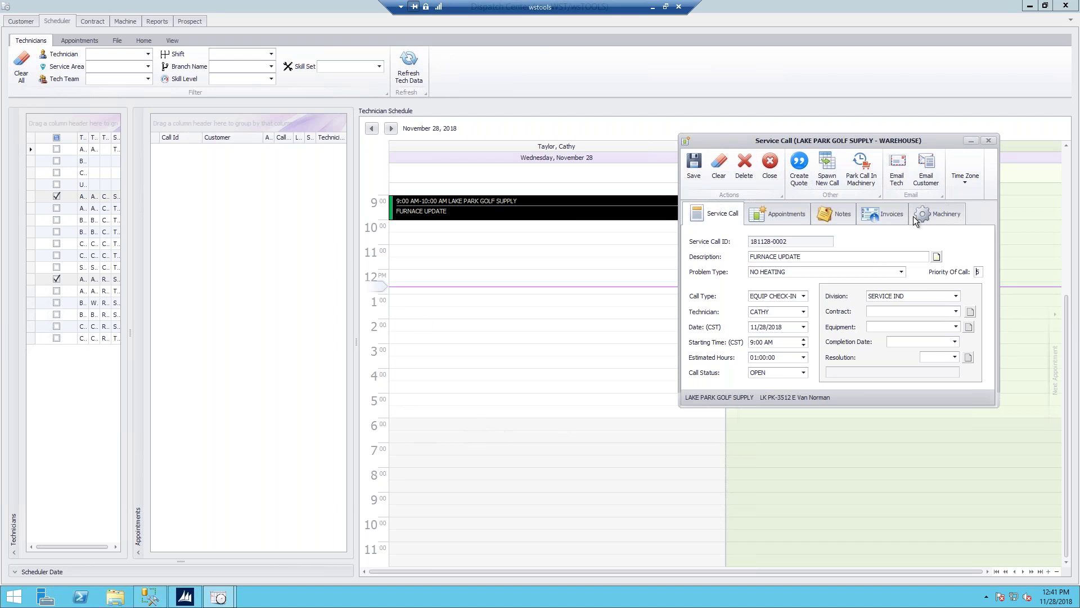
Try to email the service call to its assigned technician.
{"action": "left_click", "coordinate": [890, 174]}
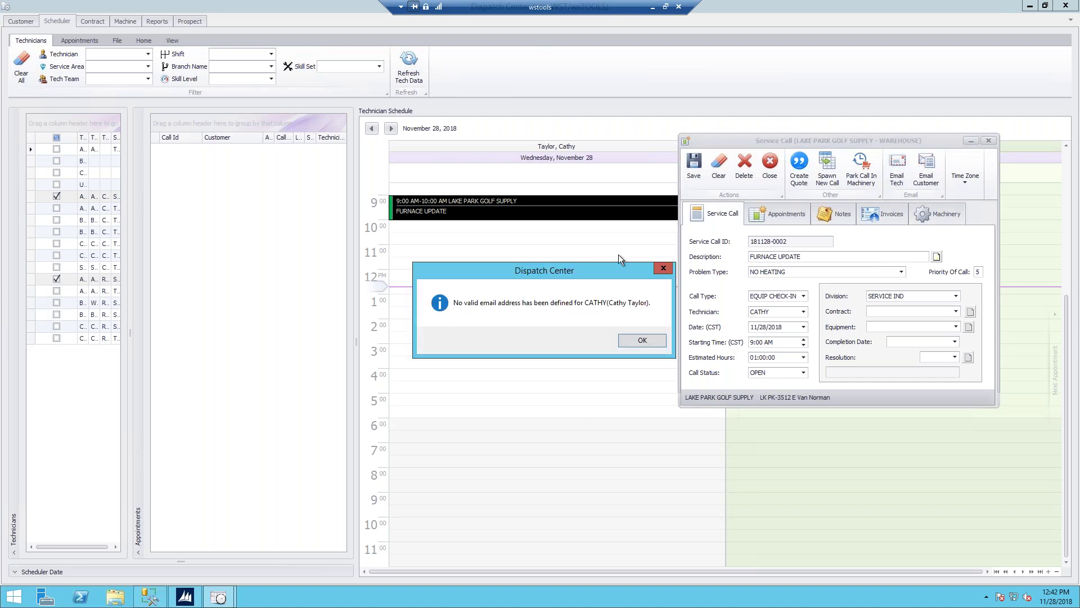
{"action": "left_click", "coordinate": [641, 341]}
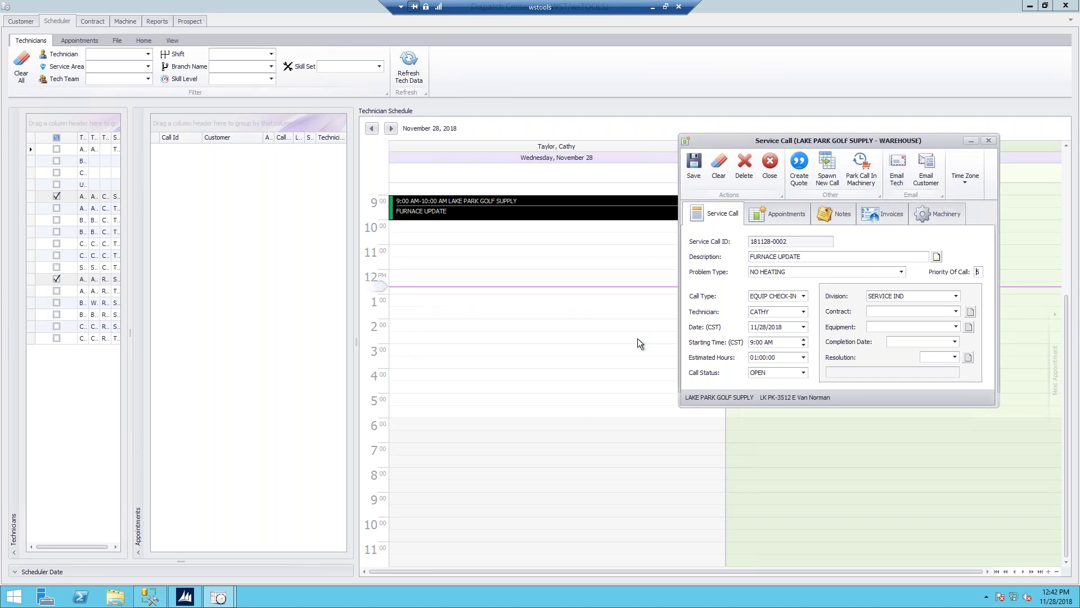
{"action": "left_click", "coordinate": [900, 168]}
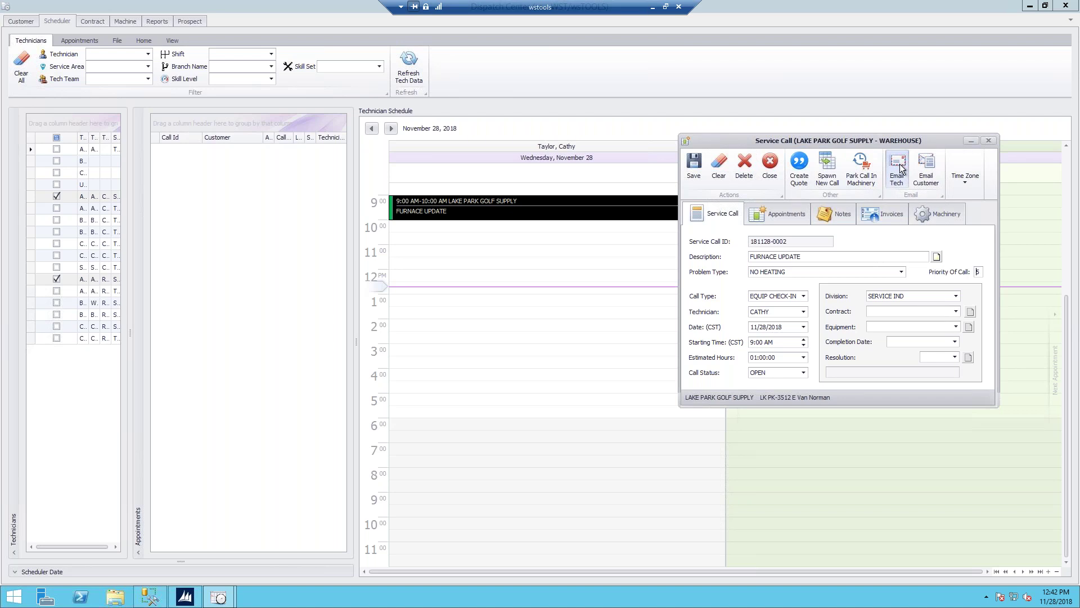
{"action": "left_click", "coordinate": [929, 179]}
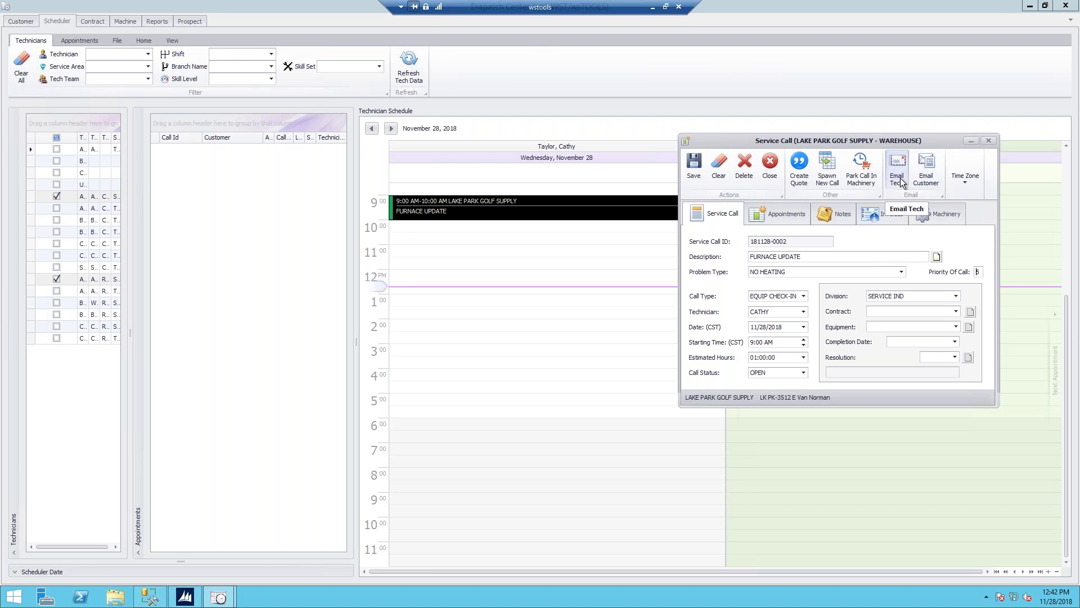
Create a quote for the service call, place its window beside the call, and set Labor 1 billing to $350.
{"action": "left_click", "coordinate": [798, 169]}
{"action": "left_click_drag", "start_coordinate": [902, 224], "coordinate": [439, 147]}
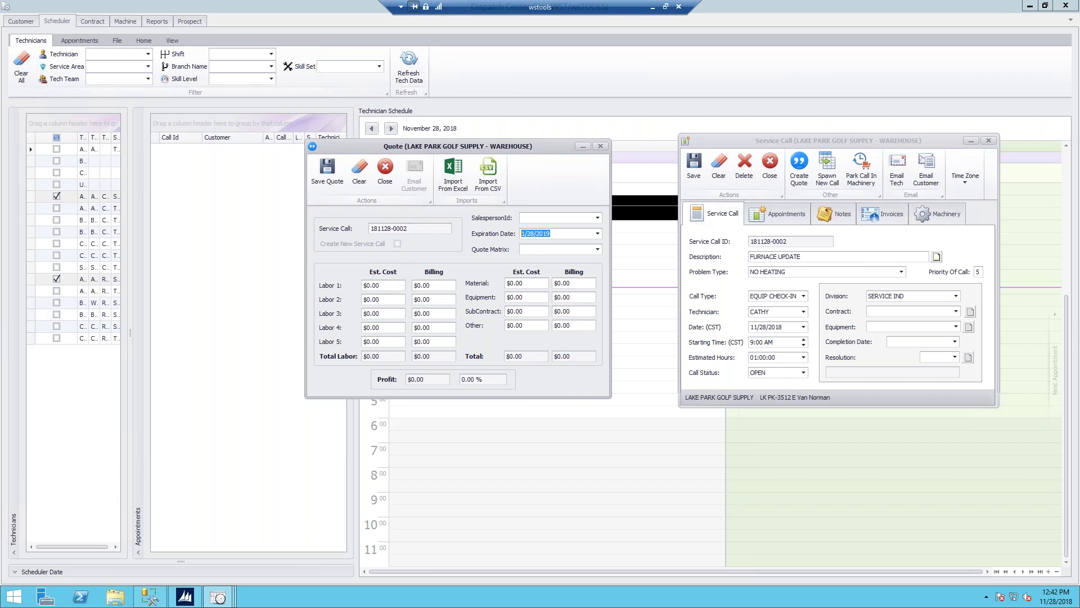
{"action": "left_click", "coordinate": [433, 290]}
{"action": "type", "text": "350"}
{"action": "key", "text": "Tab"}
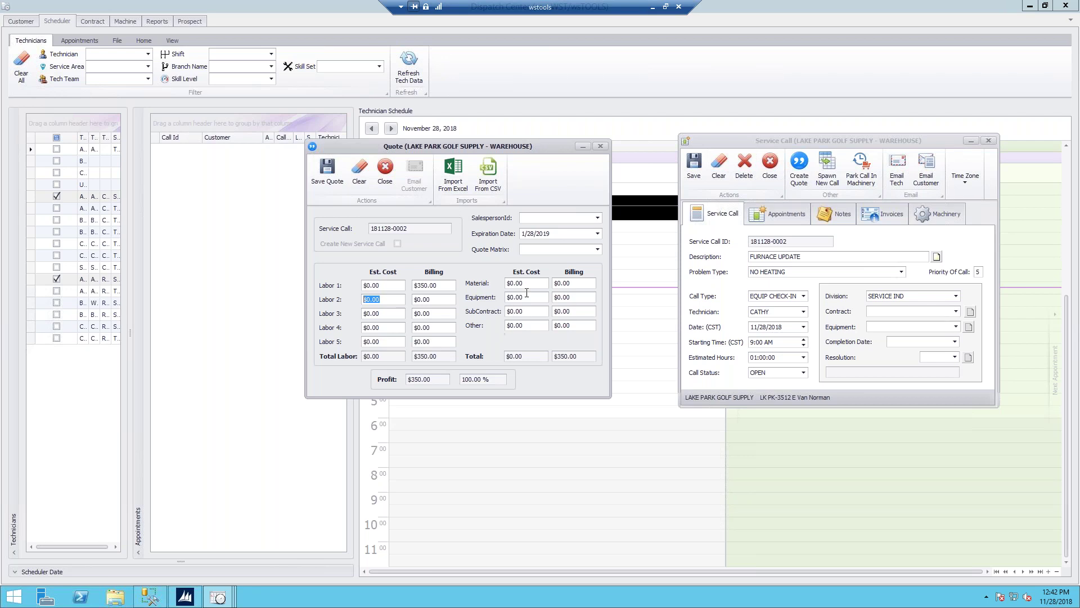
Set the quote's material billing to $1,000.
{"action": "left_click", "coordinate": [583, 284]}
{"action": "type", "text": "1000"}
{"action": "key", "text": "Tab"}
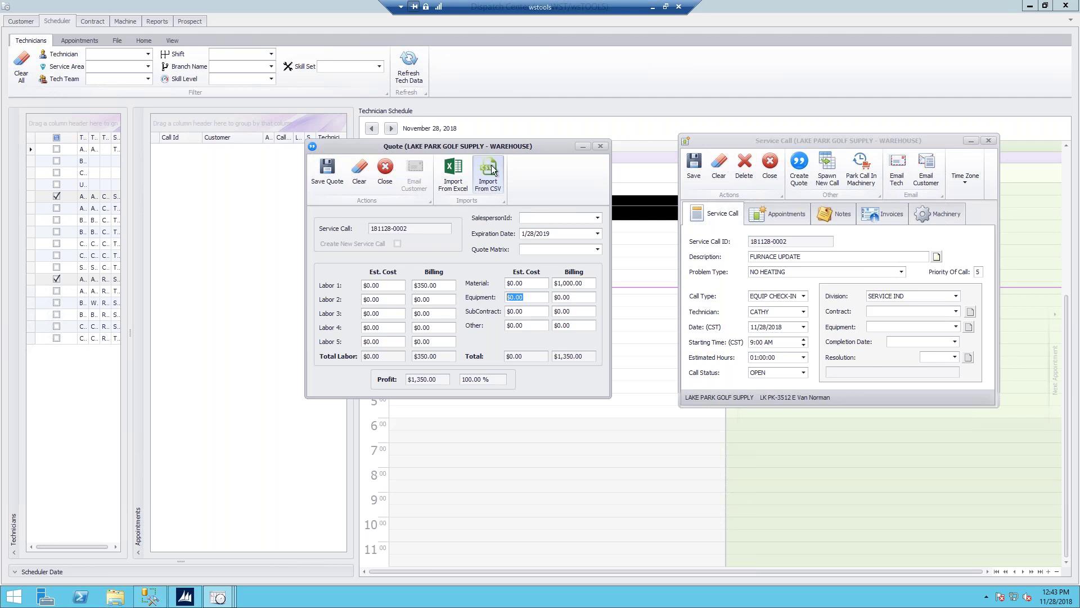
Check the available quote matrices without choosing one, save the quote and close it.
{"action": "left_click", "coordinate": [551, 251]}
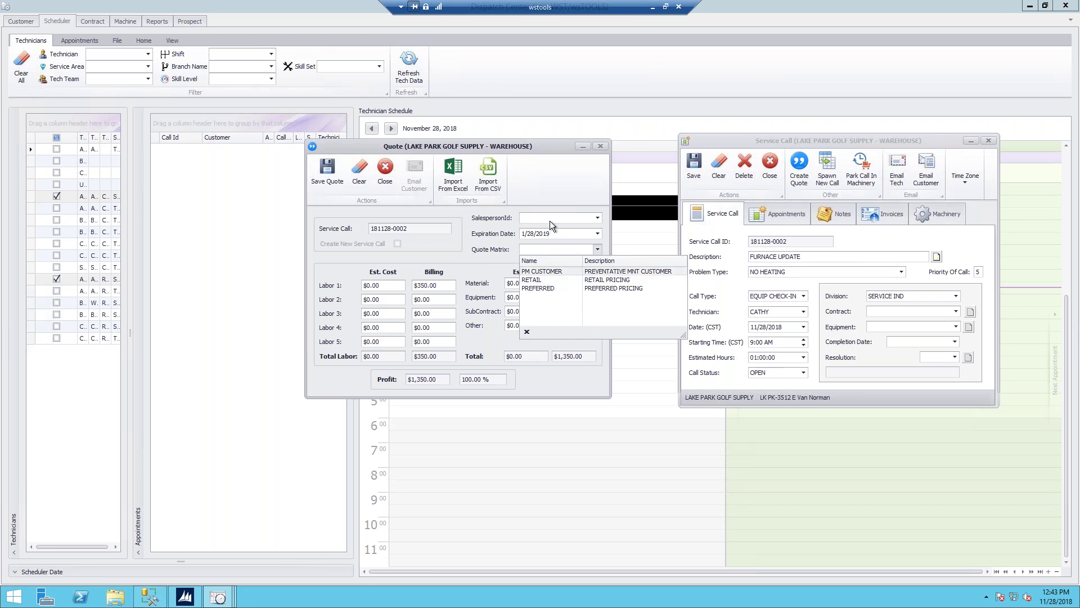
{"action": "left_click", "coordinate": [342, 178]}
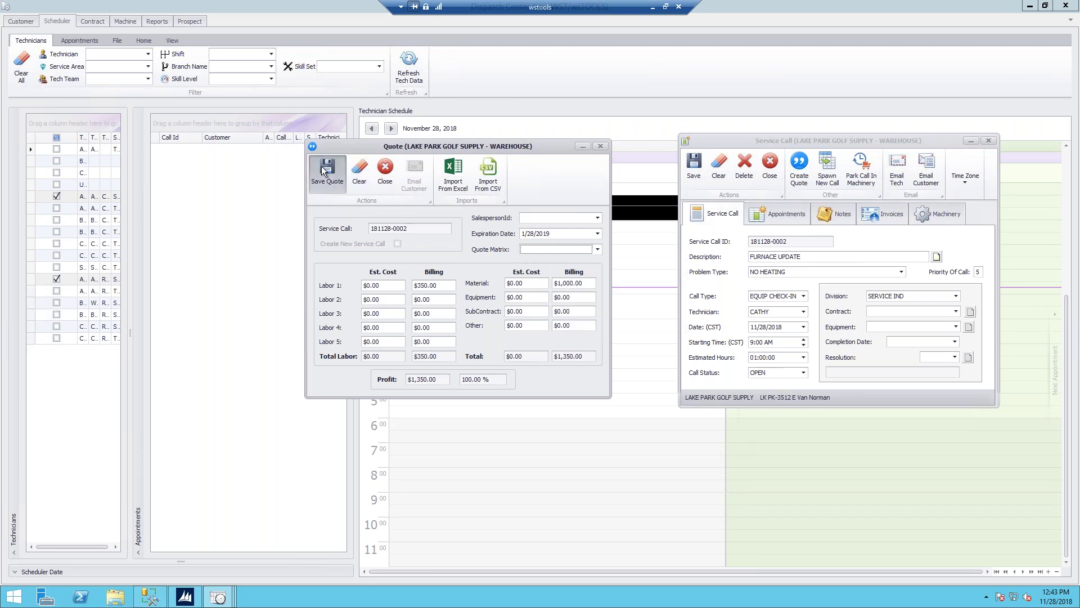
{"action": "left_click", "coordinate": [639, 345]}
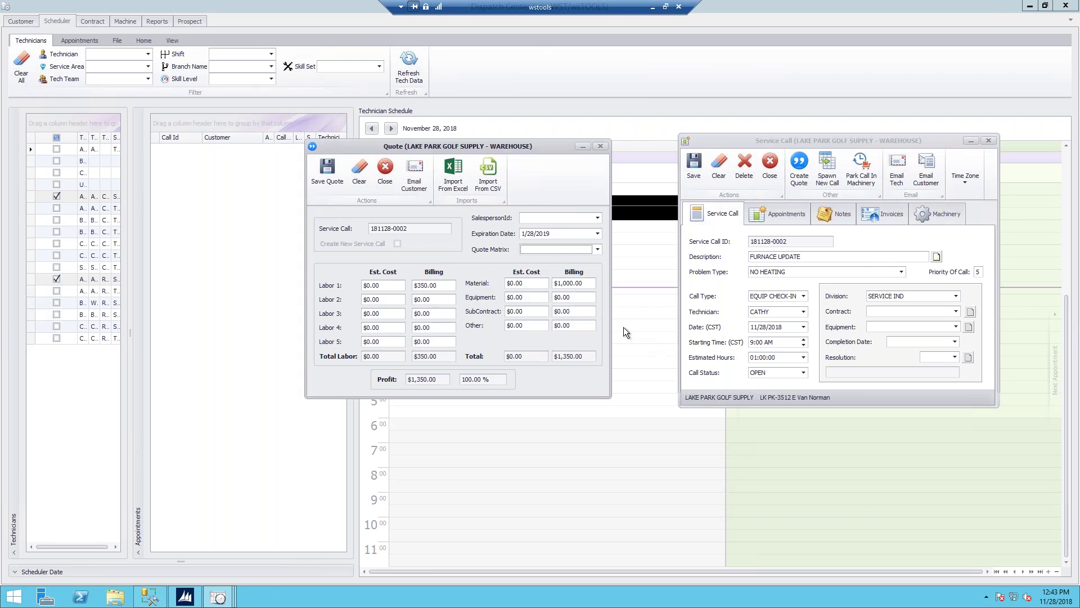
{"action": "left_click", "coordinate": [600, 146]}
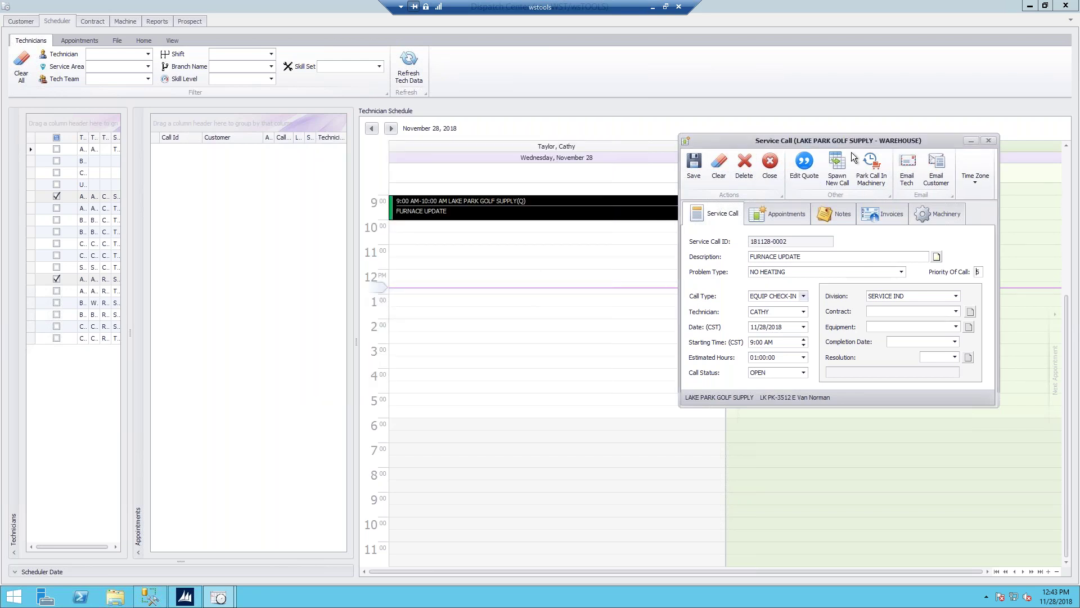
Move the service call window partly off the schedule and review the call's appointments, notes and invoices.
{"action": "left_click_drag", "start_coordinate": [822, 138], "coordinate": [700, 134]}
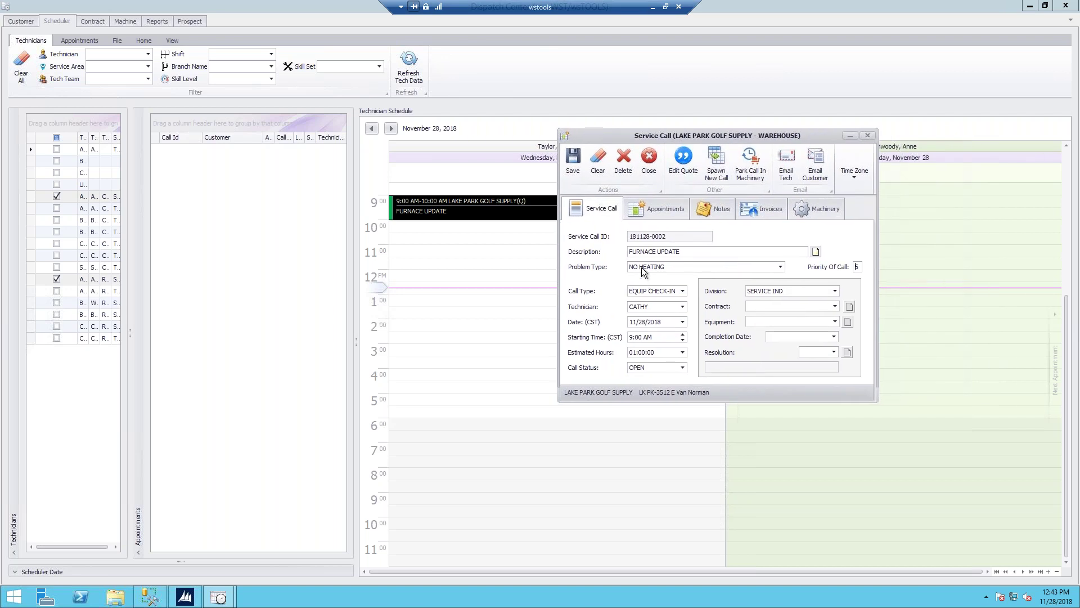
{"action": "left_click", "coordinate": [664, 213]}
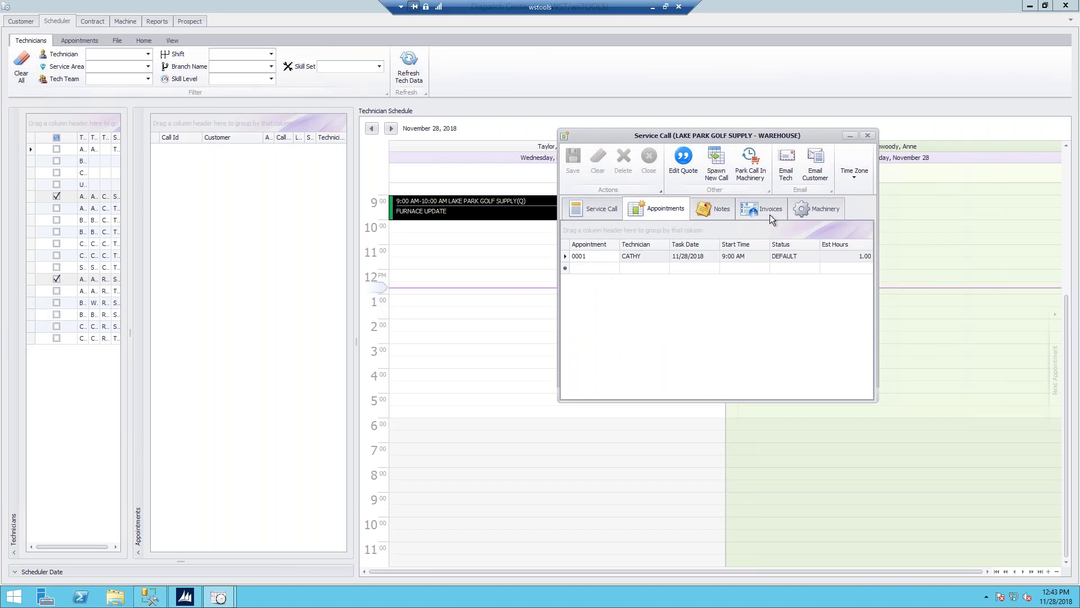
{"action": "left_click", "coordinate": [703, 208]}
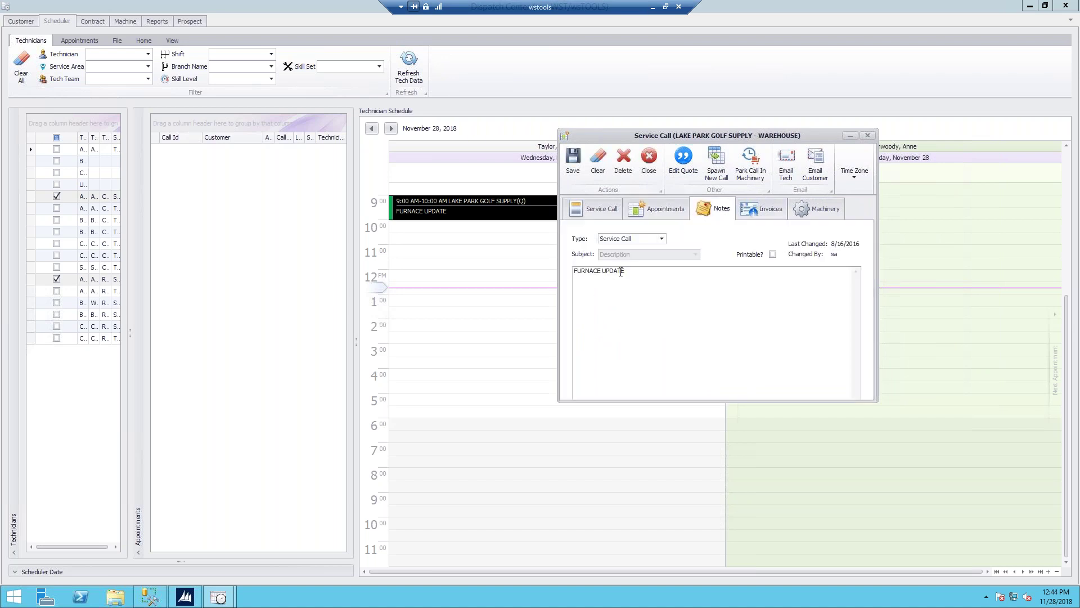
{"action": "left_click", "coordinate": [764, 210]}
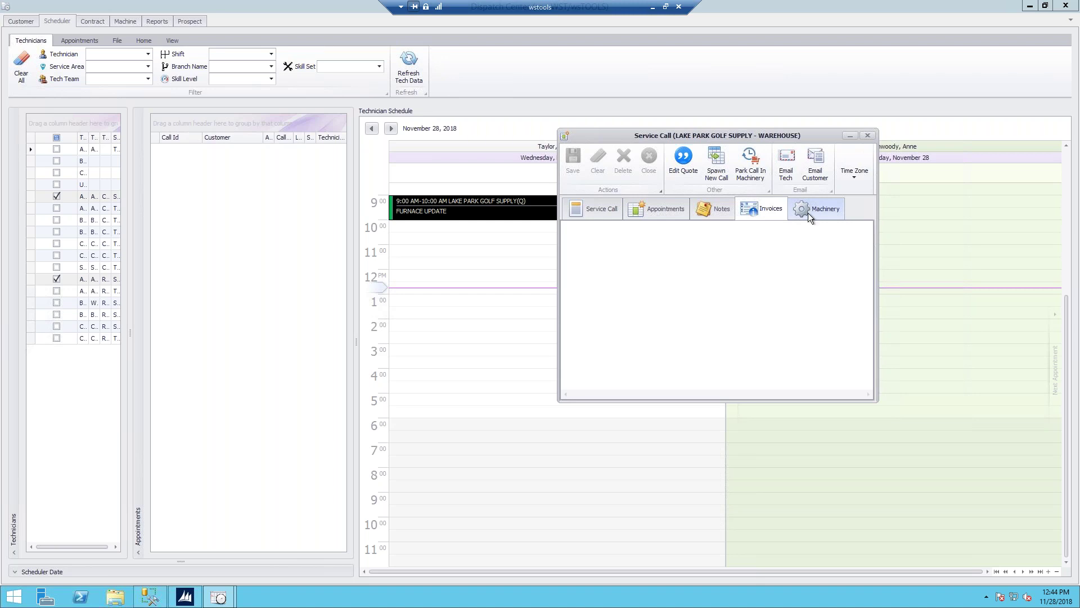
Return to the main service call details, save the update and close the call.
{"action": "left_click", "coordinate": [584, 208]}
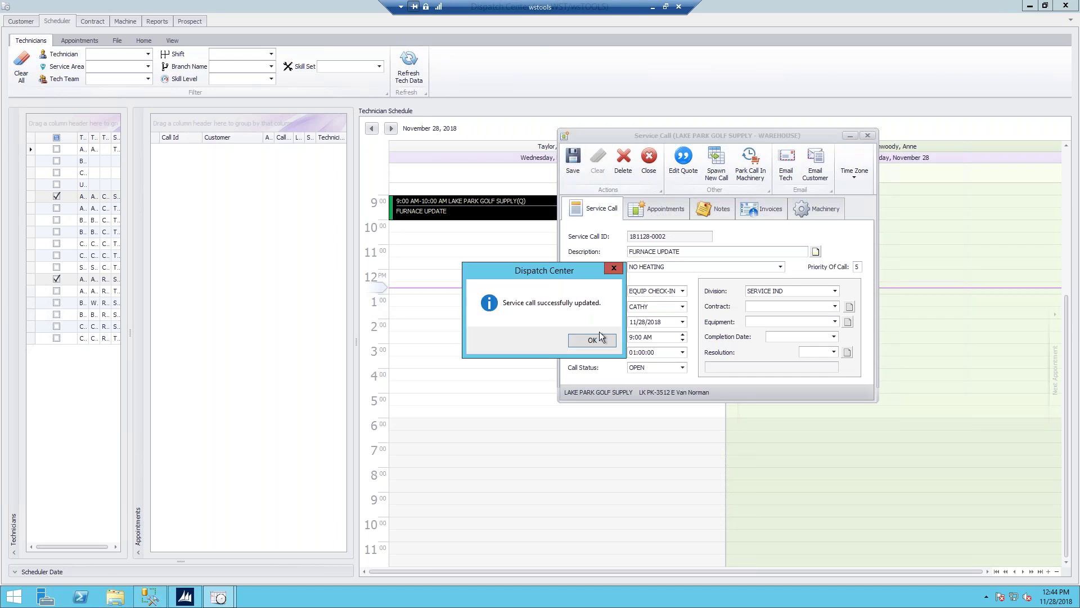
{"action": "left_click", "coordinate": [598, 340]}
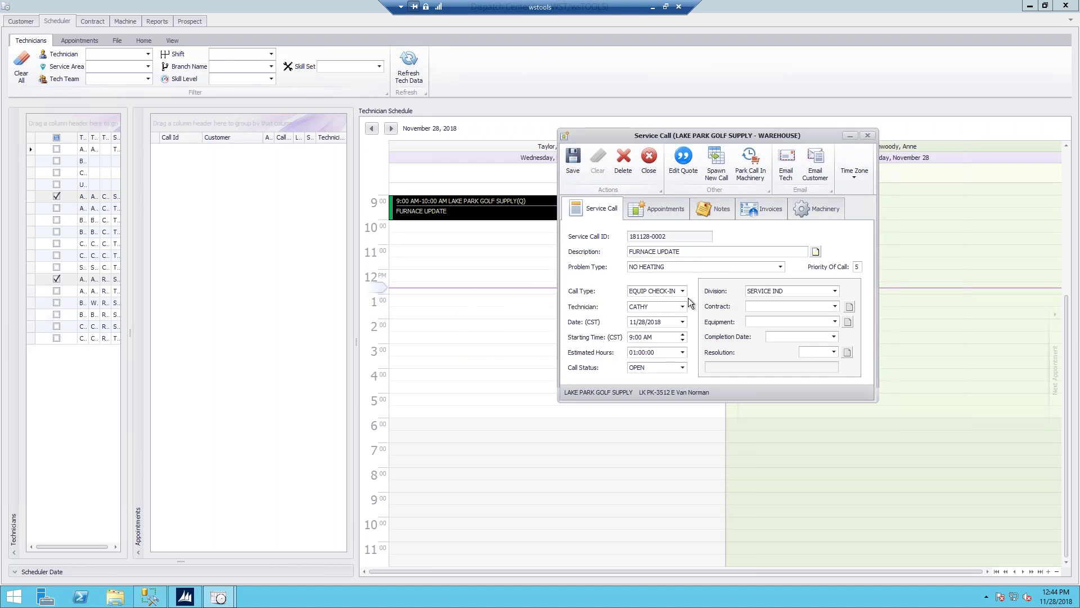
{"action": "left_click", "coordinate": [868, 135]}
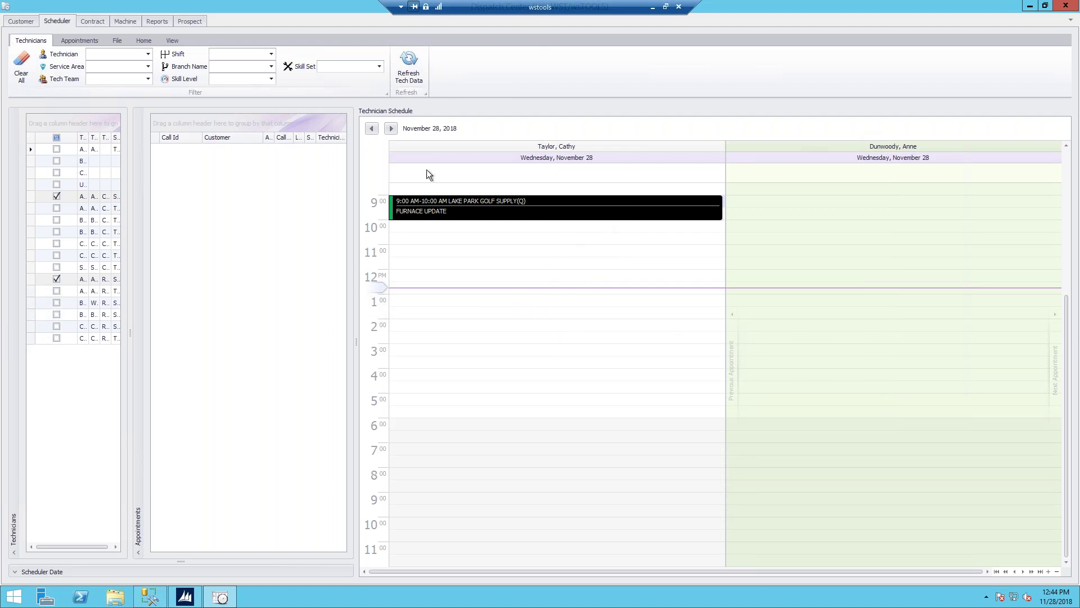
Reschedule the FURNACE UPDATE appointment to start at 2:00 PM and extend it to end at 5:30 PM.
{"action": "left_click_drag", "start_coordinate": [391, 201], "coordinate": [414, 328]}
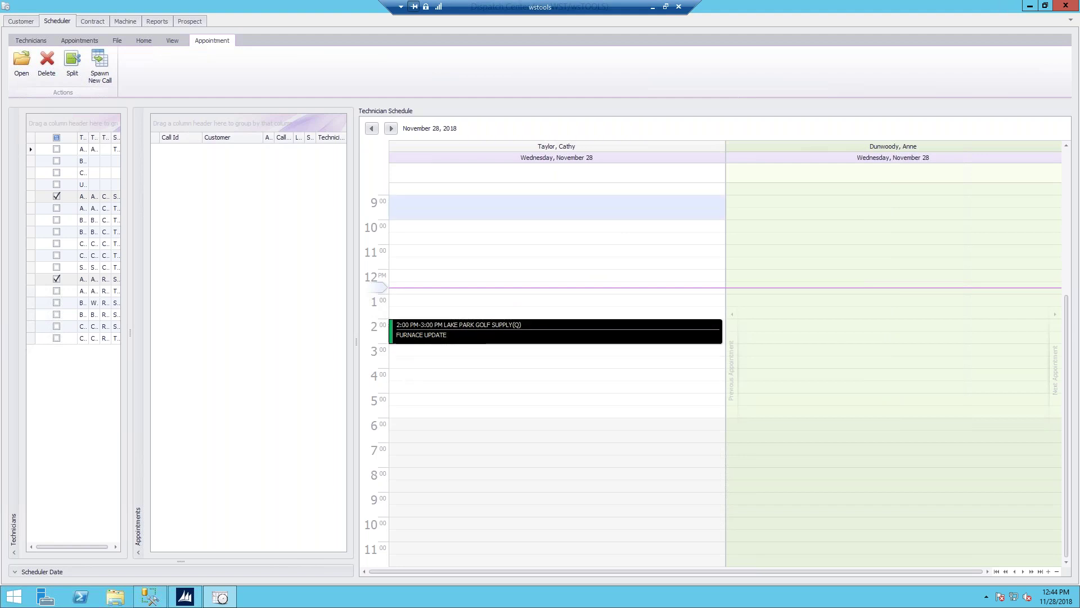
{"action": "left_click", "coordinate": [585, 348]}
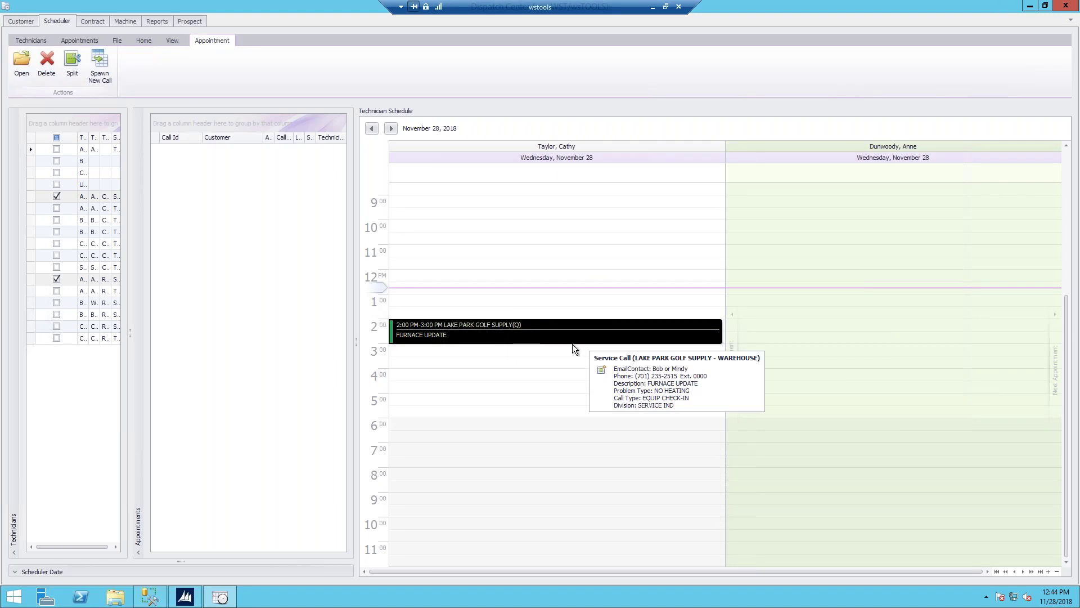
{"action": "left_click_drag", "start_coordinate": [572, 343], "coordinate": [566, 400]}
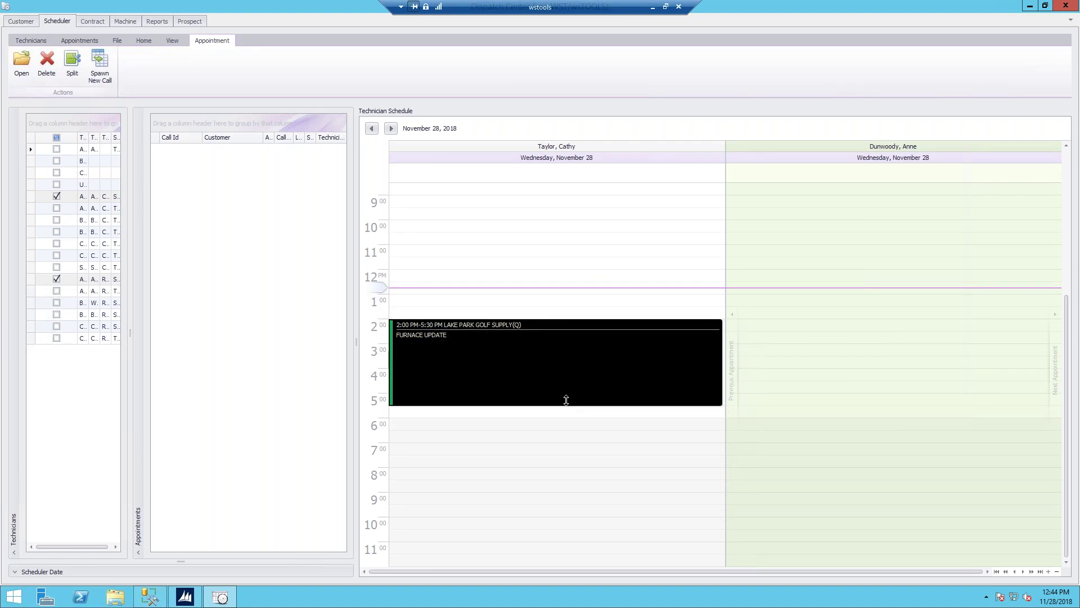
Open the rescheduled appointment, review its appointment and service call details, and close it without editing.
{"action": "double_click", "coordinate": [472, 366]}
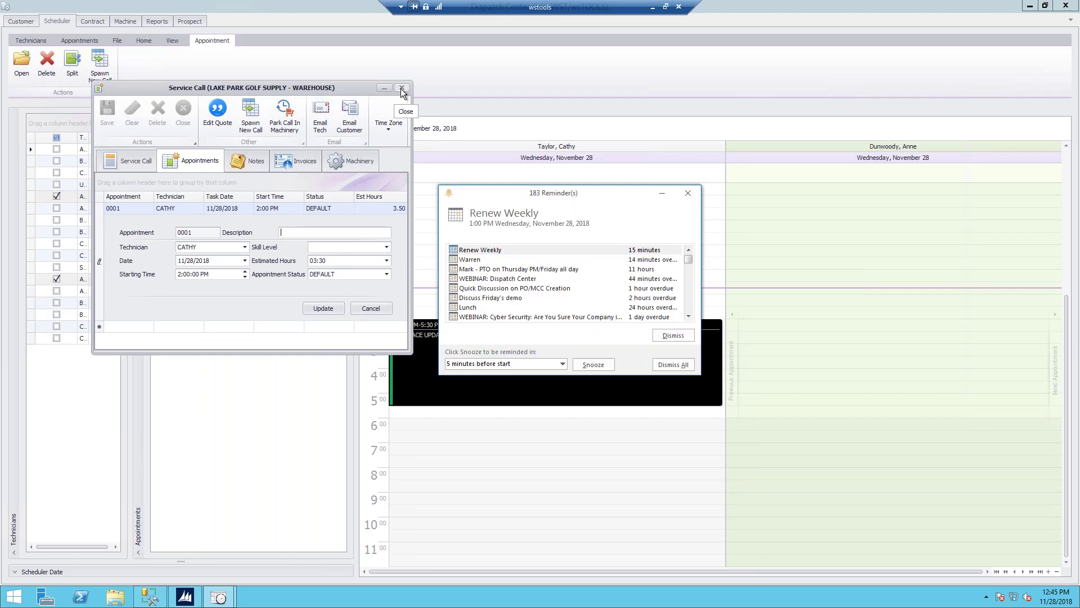
{"action": "left_click", "coordinate": [688, 194]}
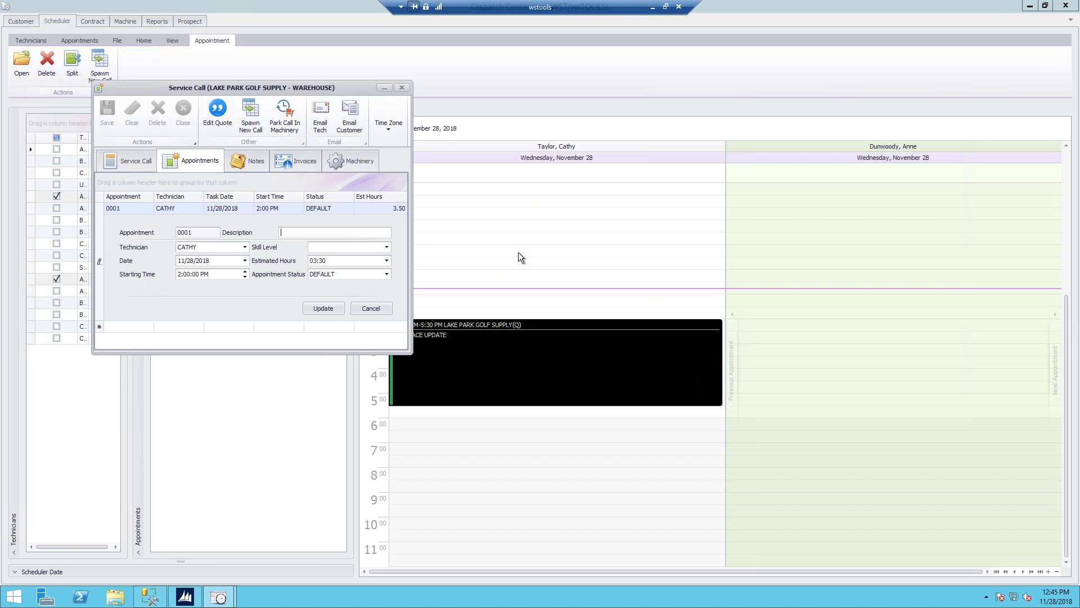
{"action": "left_click", "coordinate": [324, 310]}
{"action": "left_click", "coordinate": [366, 307]}
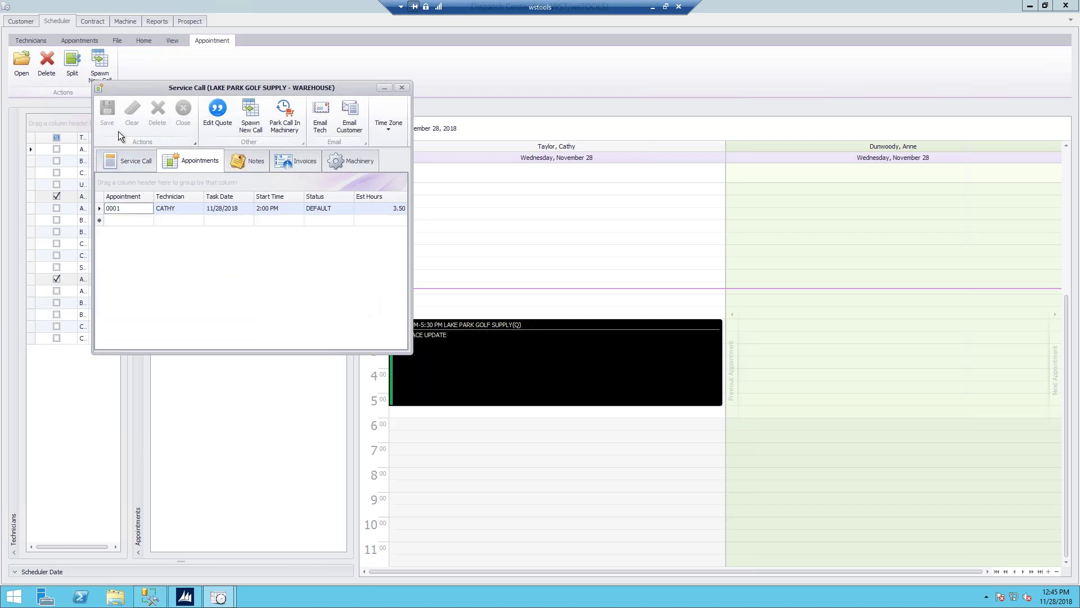
{"action": "left_click", "coordinate": [119, 162]}
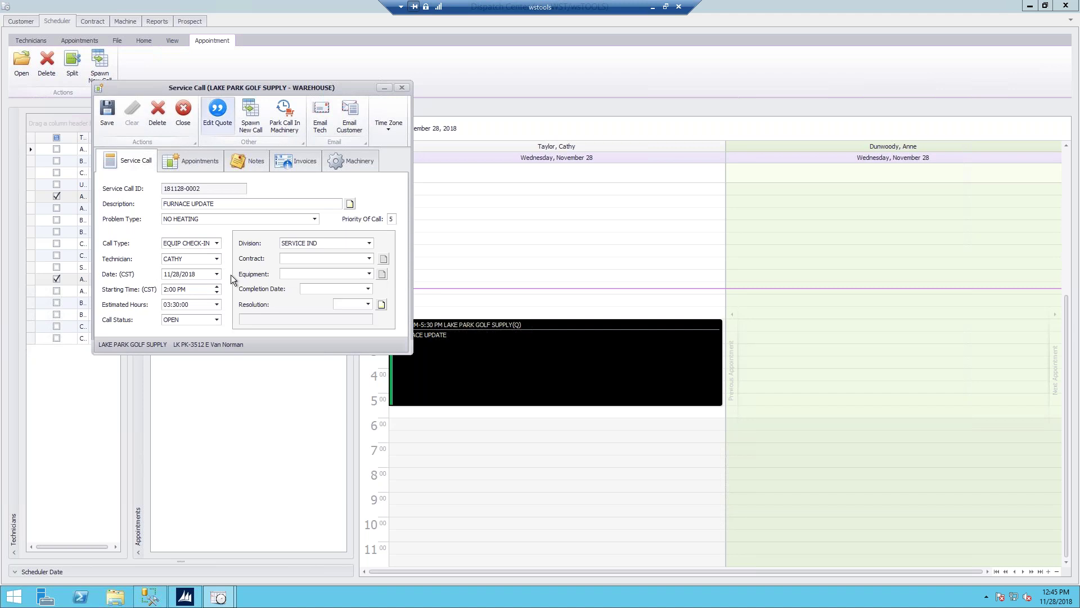
{"action": "left_click", "coordinate": [402, 89]}
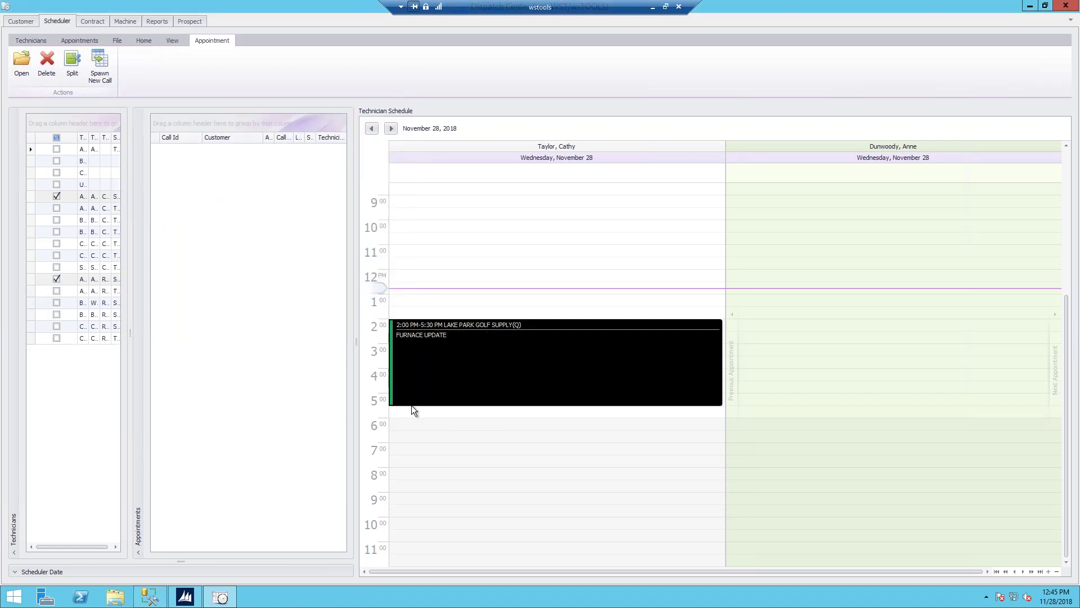
Split the FURNACE UPDATE appointment at 4:00 PM and give the second part to the other displayed technician from 2:00 PM to 4:00 PM.
{"action": "mouse_move", "coordinate": [431, 381]}
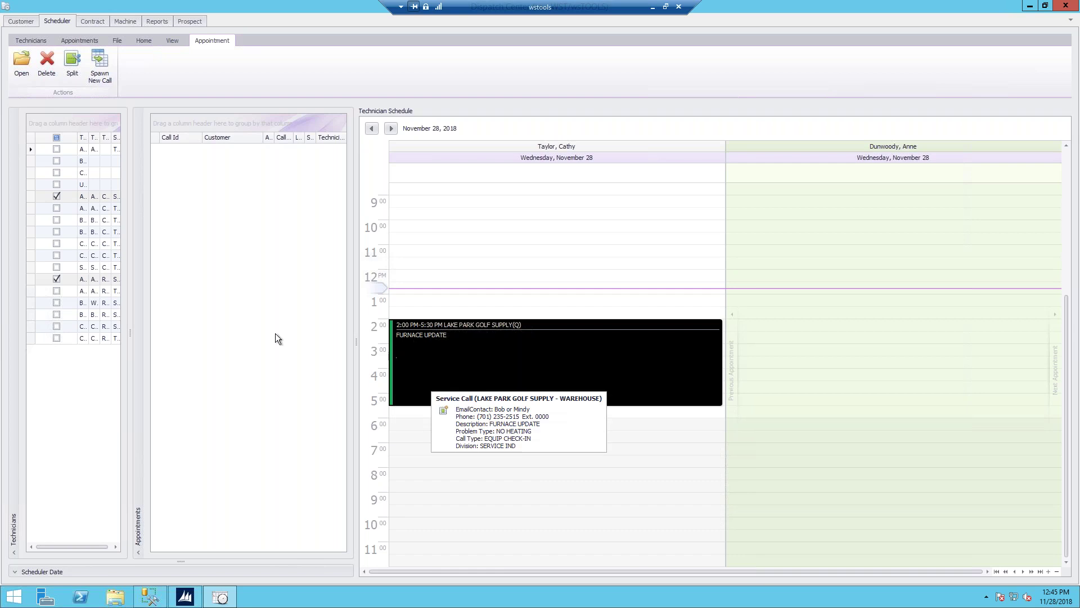
{"action": "left_click", "coordinate": [72, 63]}
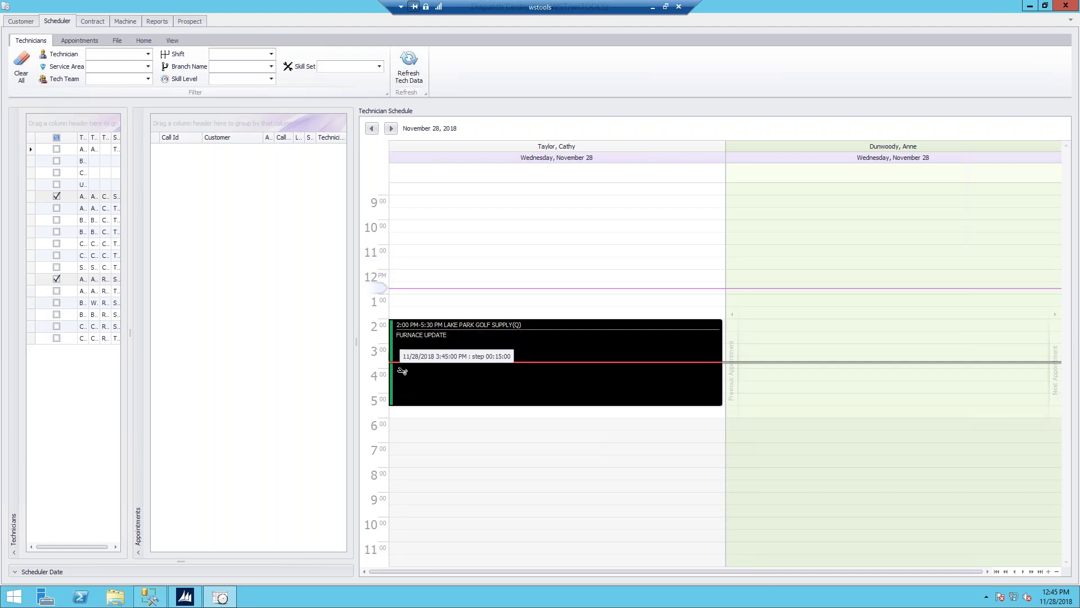
{"action": "left_click", "coordinate": [403, 370]}
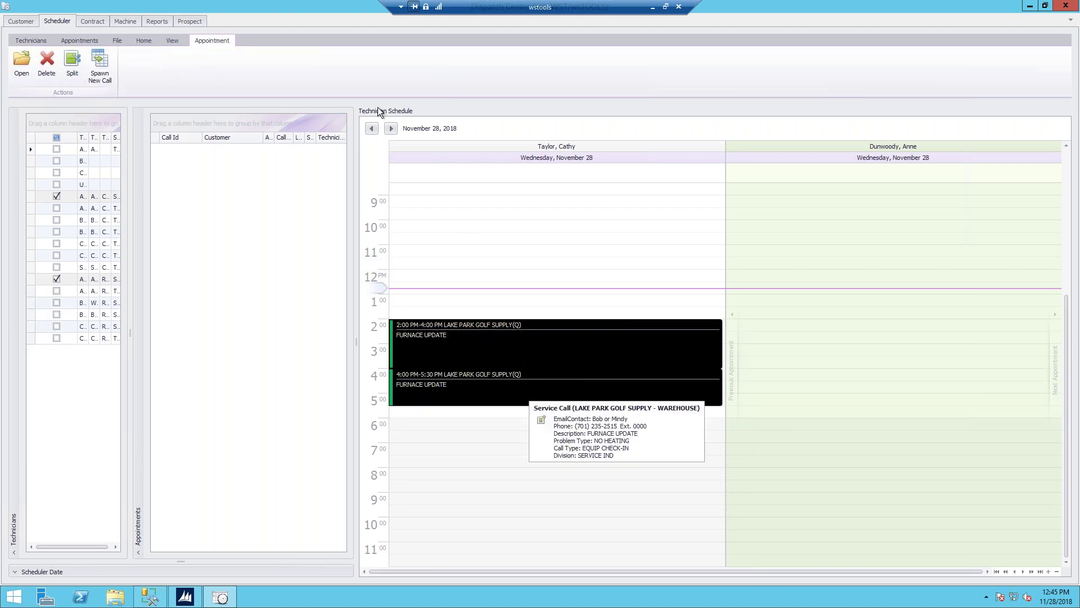
{"action": "left_click_drag", "start_coordinate": [413, 377], "coordinate": [783, 315]}
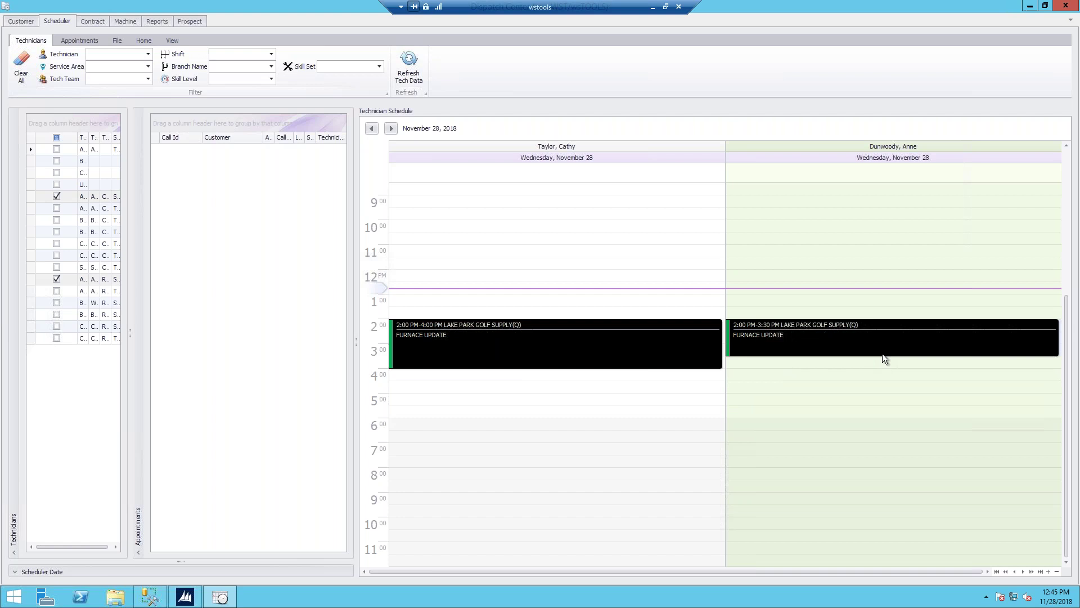
{"action": "left_click_drag", "start_coordinate": [882, 356], "coordinate": [883, 368]}
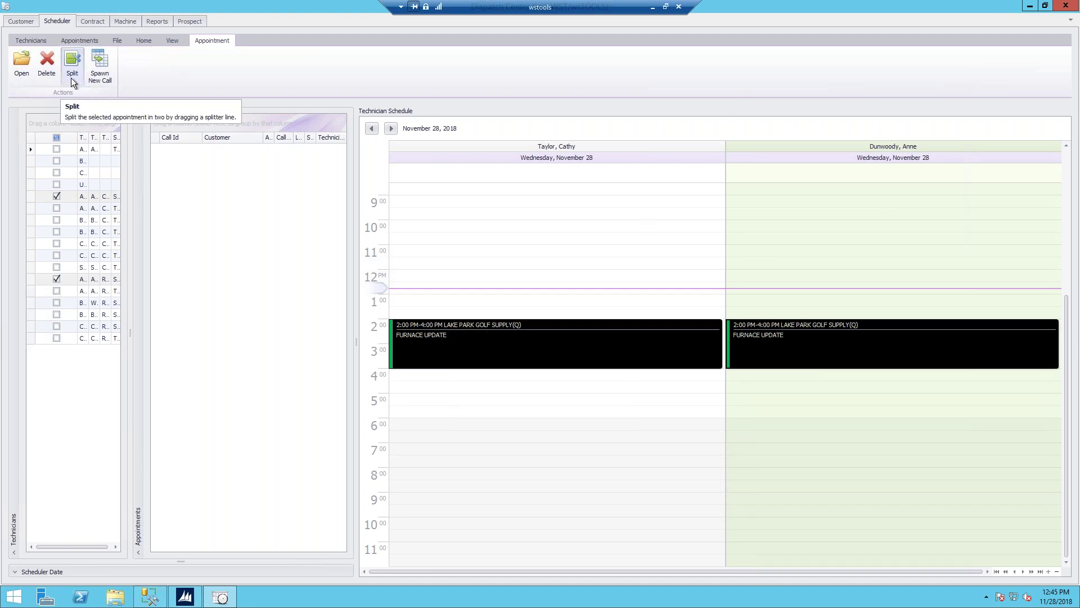
Spawn a new service call from the appointment with the description HVAC REVIEW and the problem type INSTALLATION NEEDED.
{"action": "left_click", "coordinate": [79, 53]}
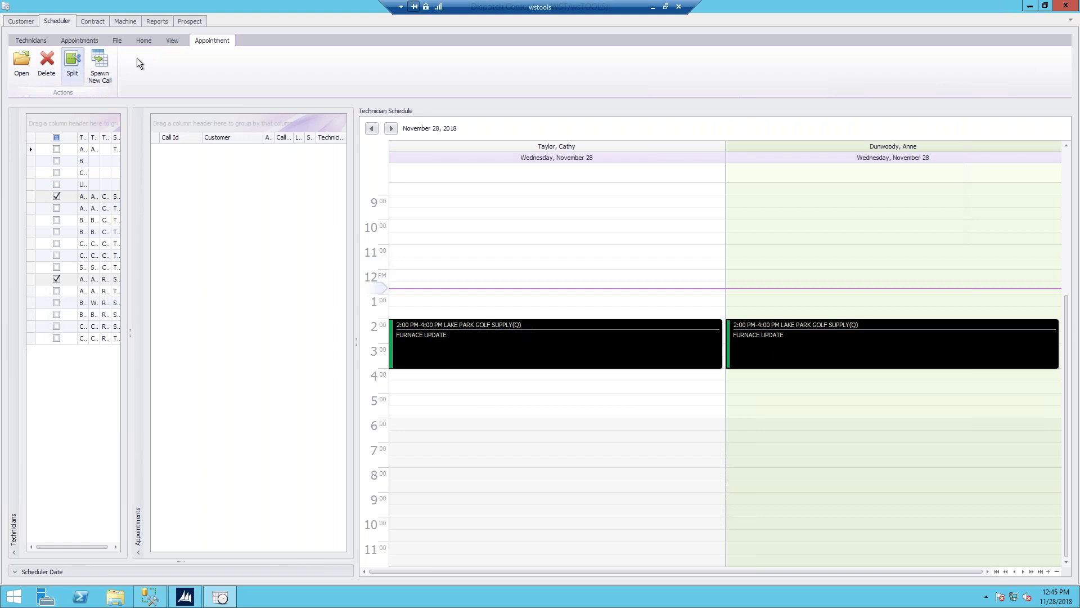
{"action": "left_click", "coordinate": [98, 62]}
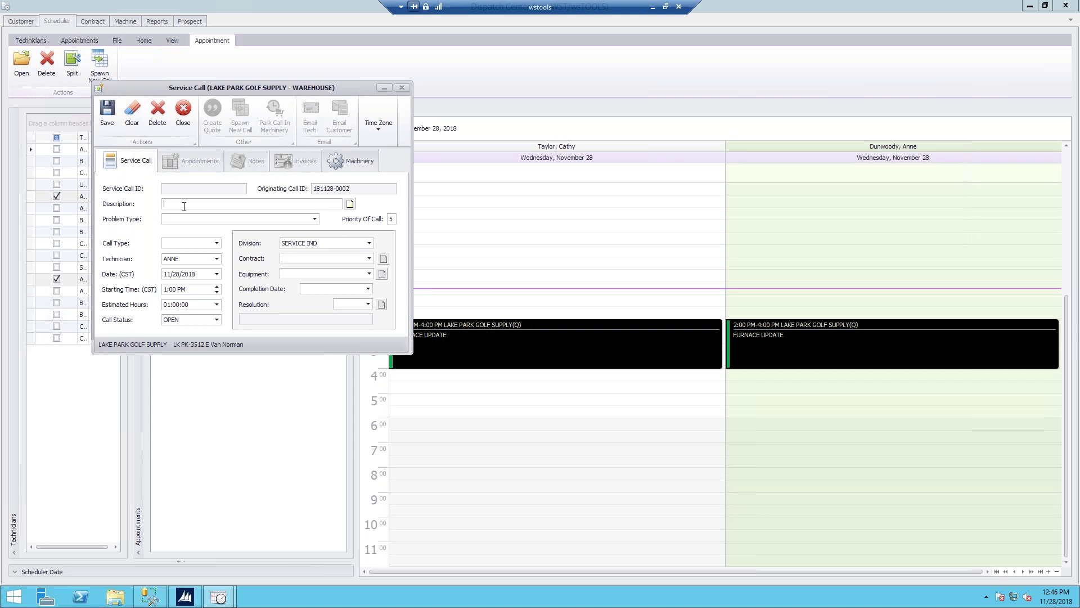
{"action": "type", "text": "HVAC REVIEW"}
{"action": "left_click", "coordinate": [201, 219]}
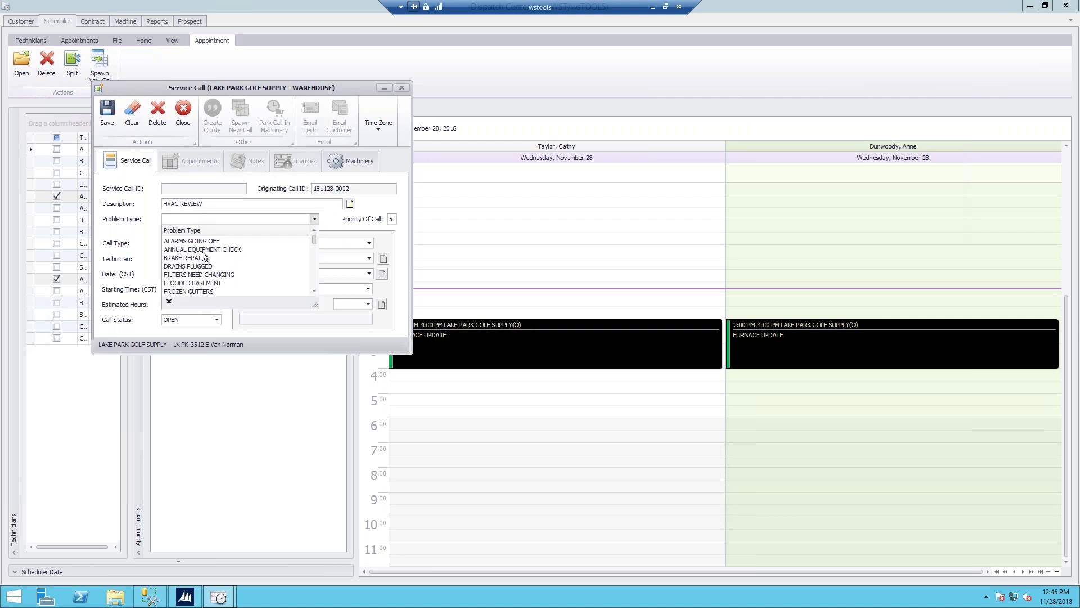
{"action": "scroll", "coordinate": [206, 284], "scroll_direction": "down", "scroll_amount": 3}
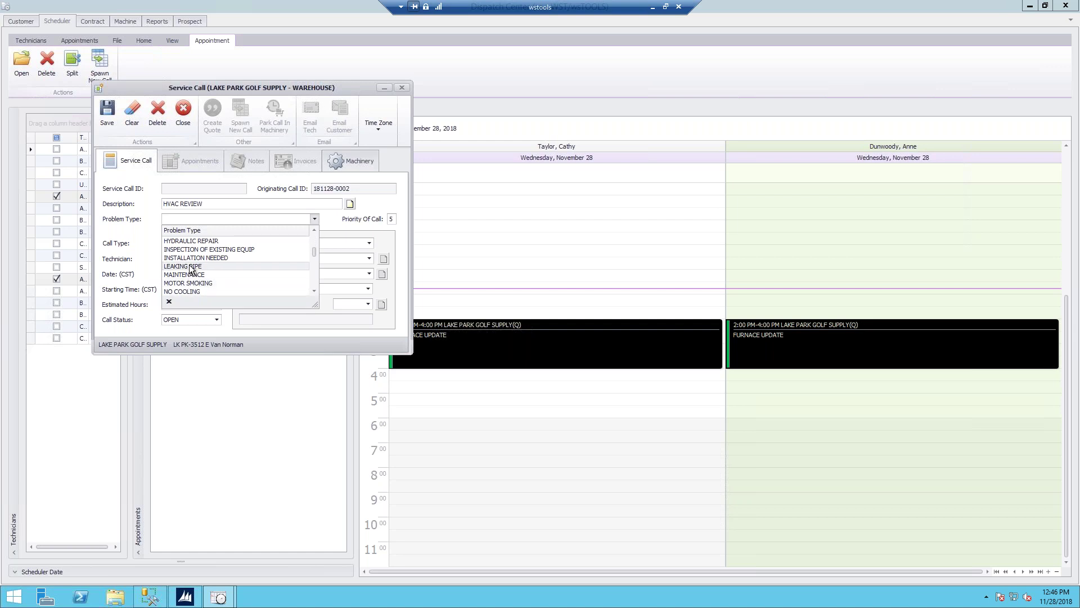
{"action": "left_click", "coordinate": [192, 260]}
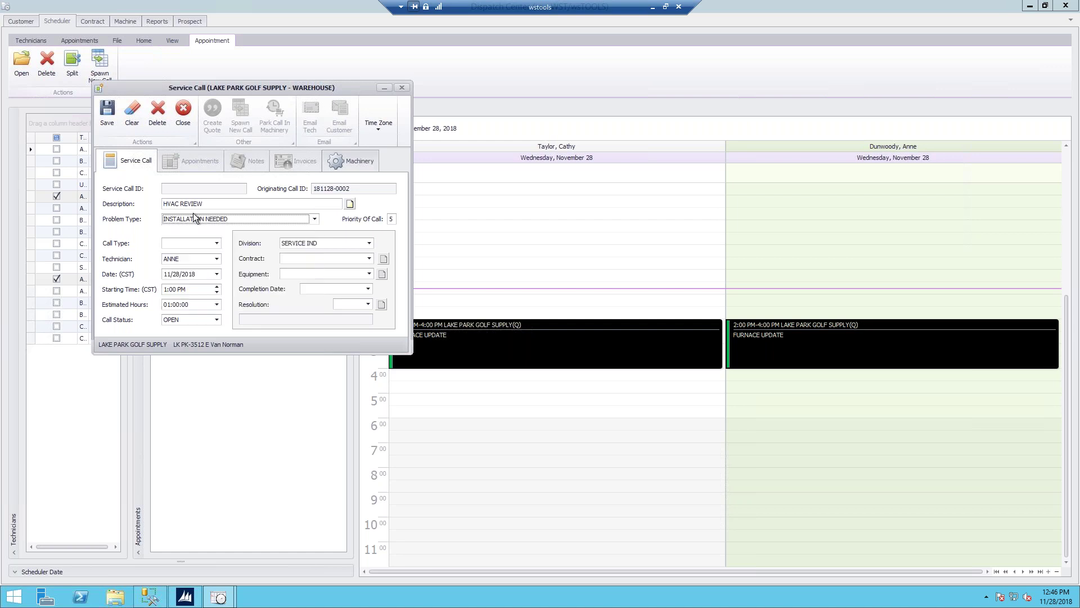
Set the spawned call's type to INSPECTION, save the call and close it.
{"action": "left_click", "coordinate": [182, 242]}
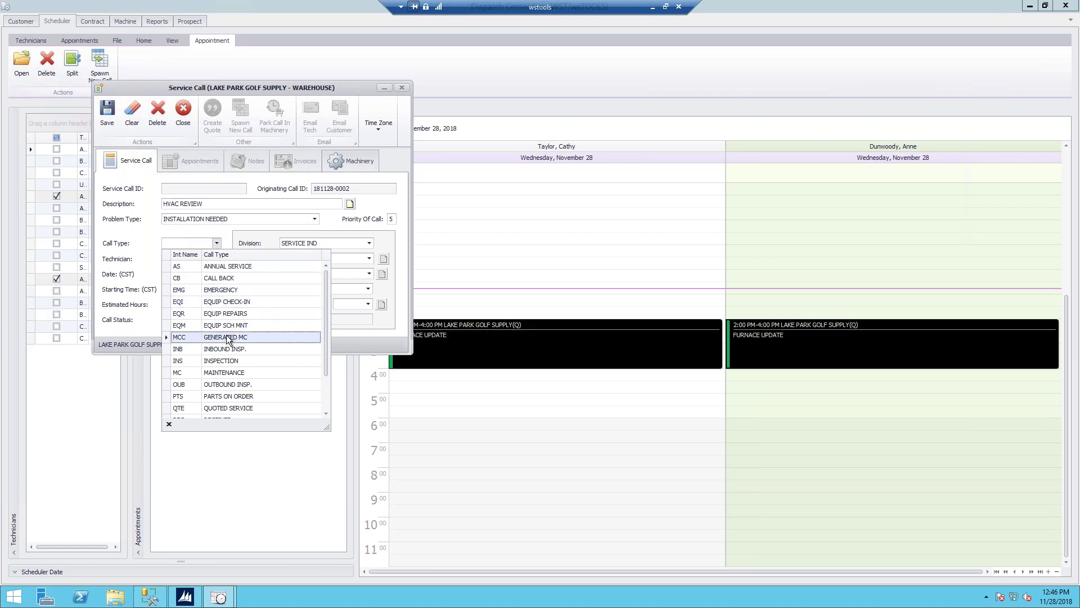
{"action": "left_click", "coordinate": [228, 361]}
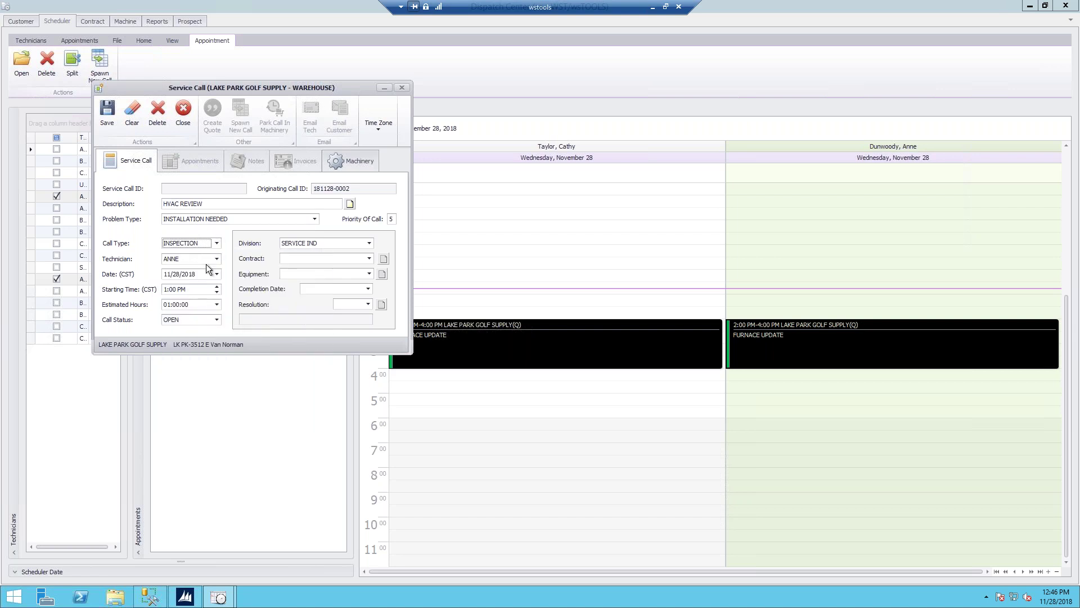
{"action": "left_click", "coordinate": [108, 115]}
{"action": "left_click", "coordinate": [590, 340]}
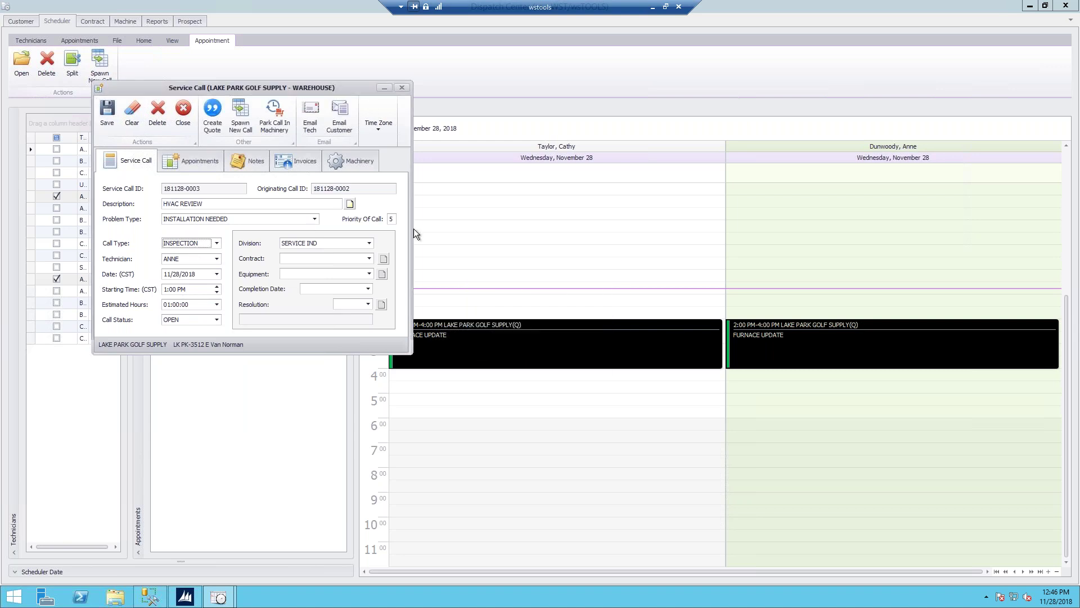
{"action": "left_click", "coordinate": [403, 88]}
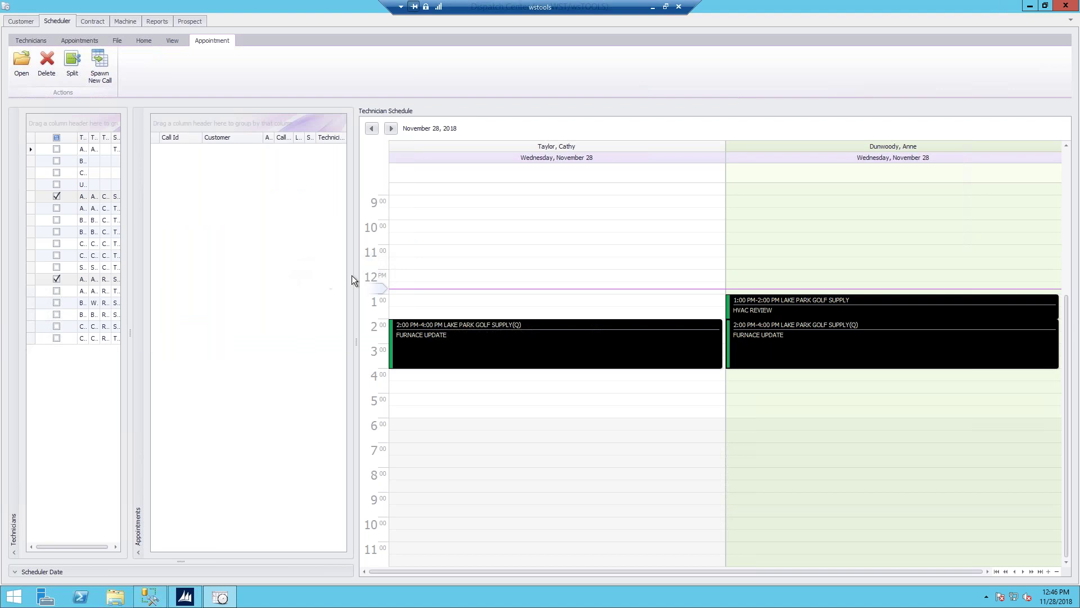
Return to the customer record, view a blank fixed quote for the location and close it without saving.
{"action": "left_click", "coordinate": [22, 21]}
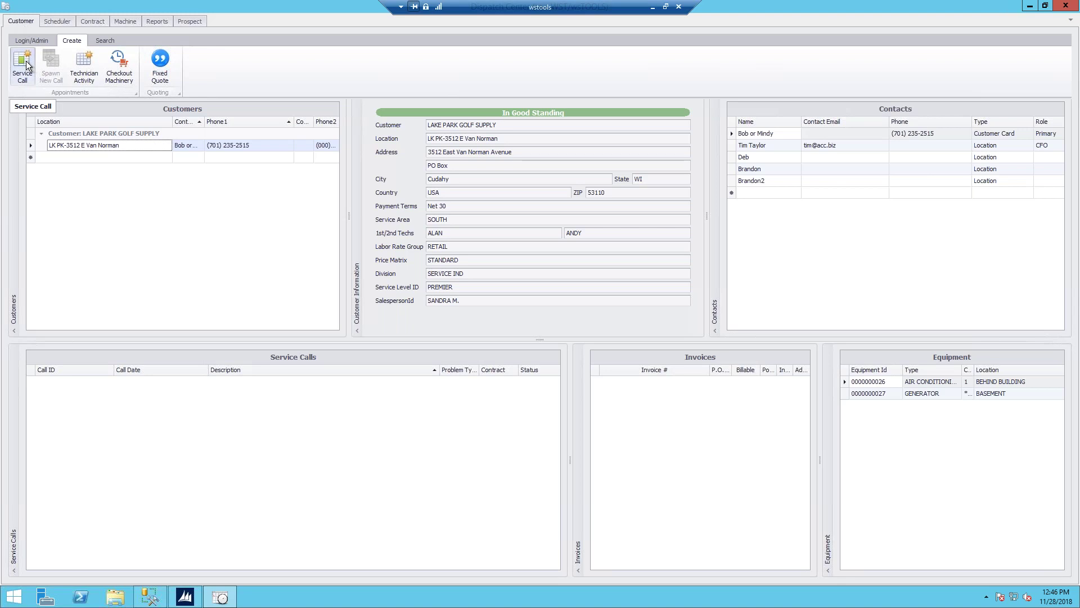
{"action": "left_click", "coordinate": [158, 60]}
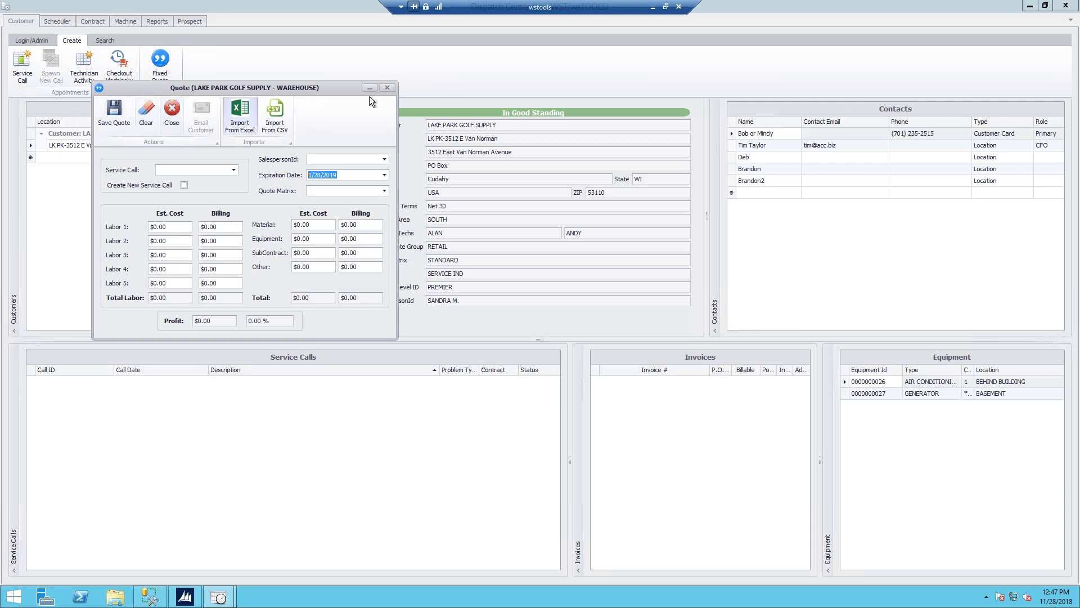
{"action": "left_click", "coordinate": [384, 86]}
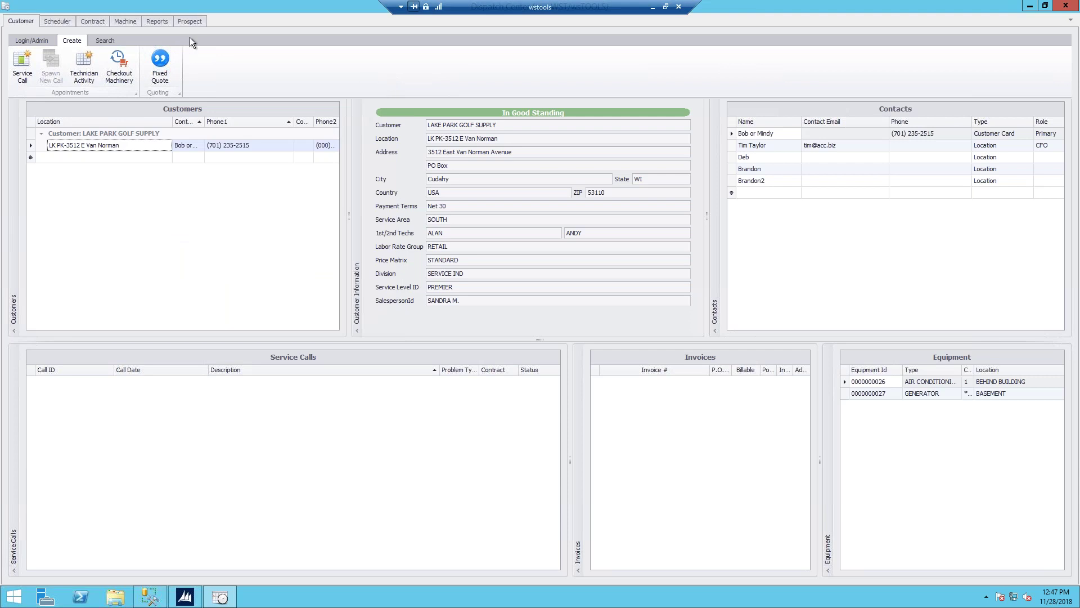
Go to the prospect records and select the WAREHOUSE location of LAKE PARK GOLF SUPPLY.
{"action": "left_click", "coordinate": [193, 22]}
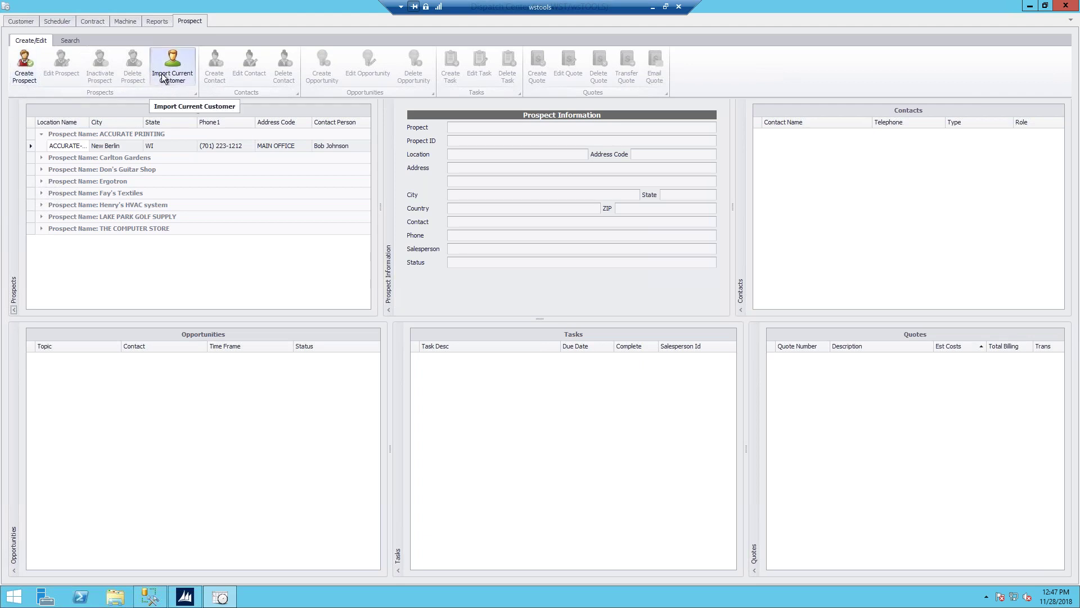
{"action": "left_click", "coordinate": [39, 217]}
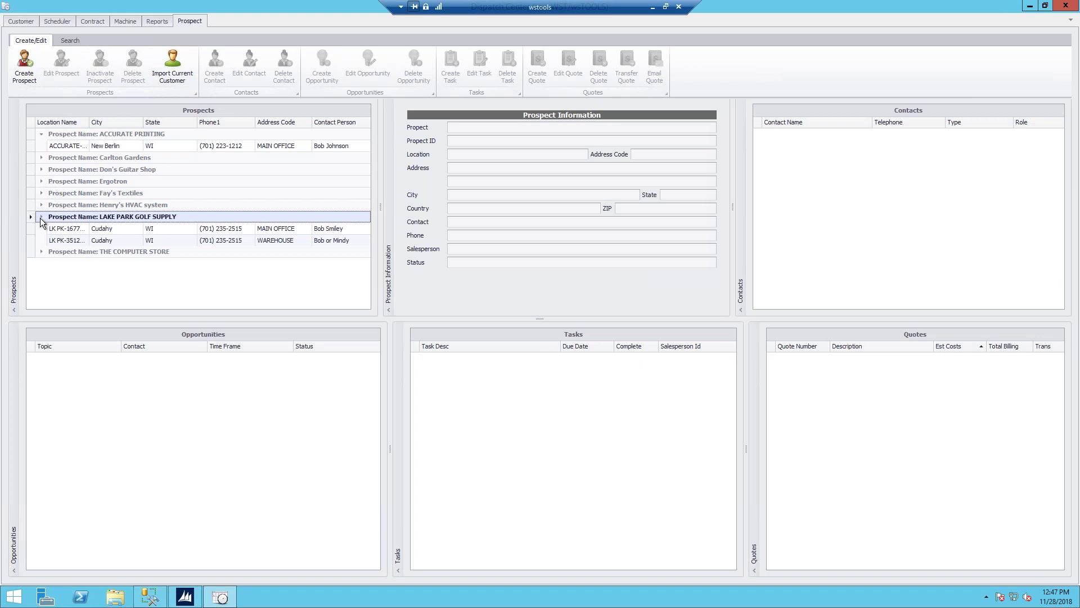
{"action": "left_click", "coordinate": [341, 244]}
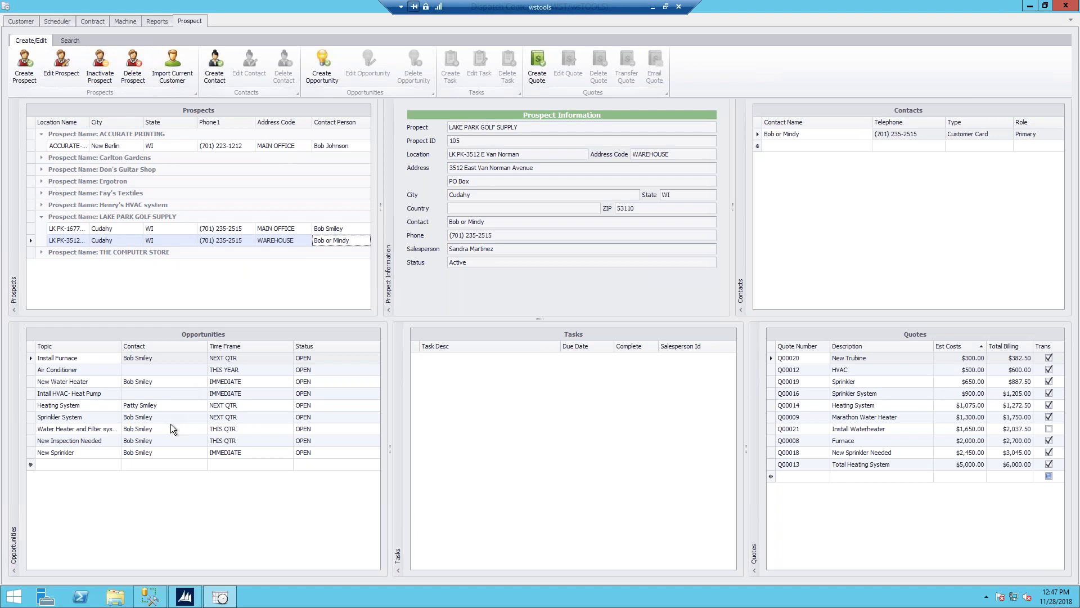
Review the tasks of the Install Furnace, Air Conditioner, New Water Heater and Intall HVAC-Heat Pump opportunities.
{"action": "left_click", "coordinate": [62, 357]}
{"action": "left_click", "coordinate": [69, 369]}
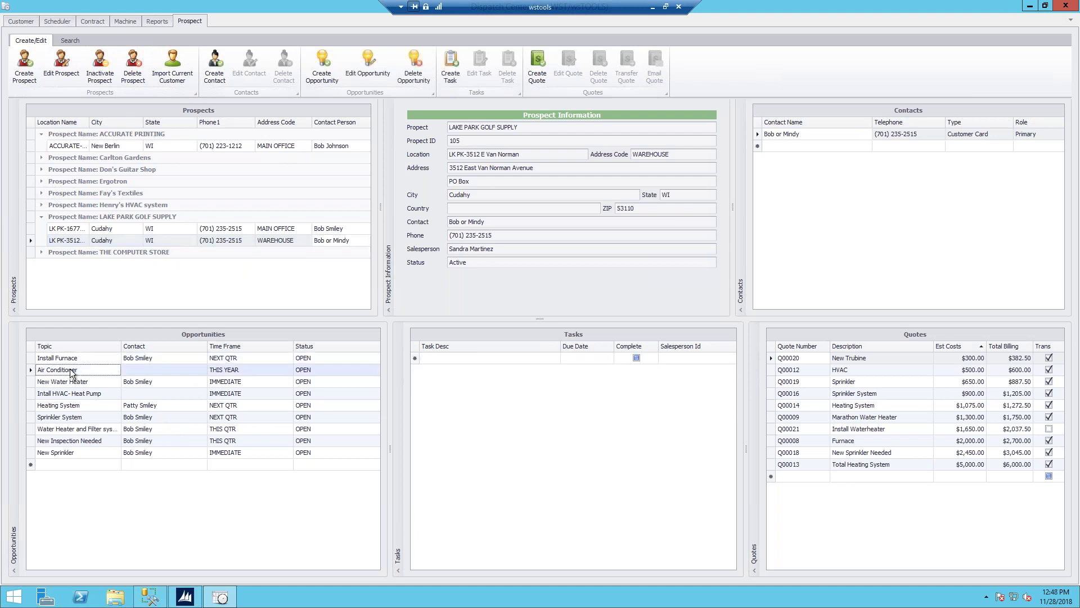
{"action": "left_click", "coordinate": [75, 383]}
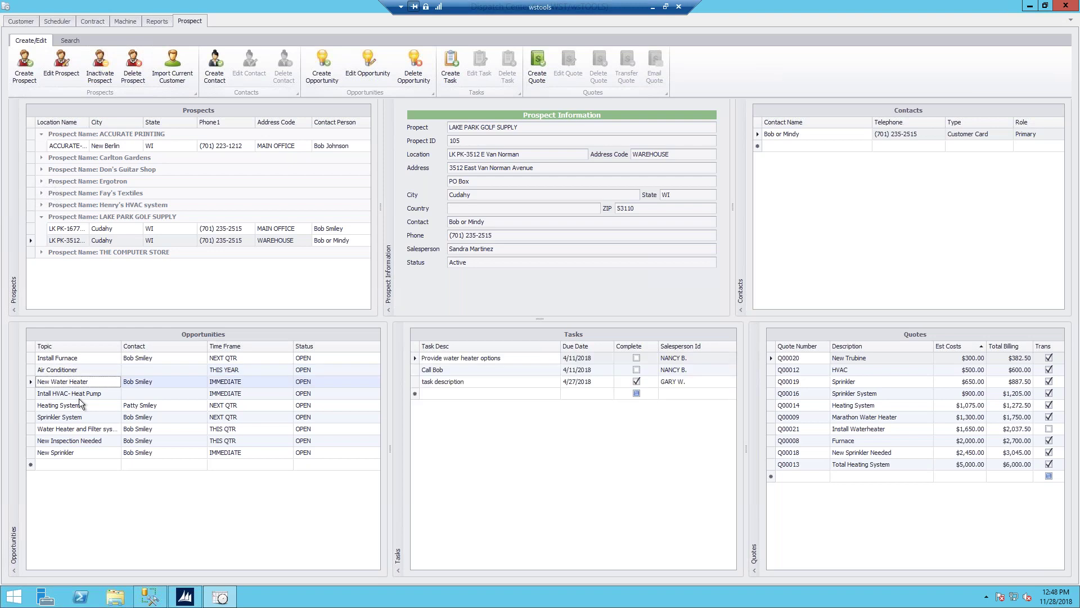
{"action": "left_click", "coordinate": [82, 395]}
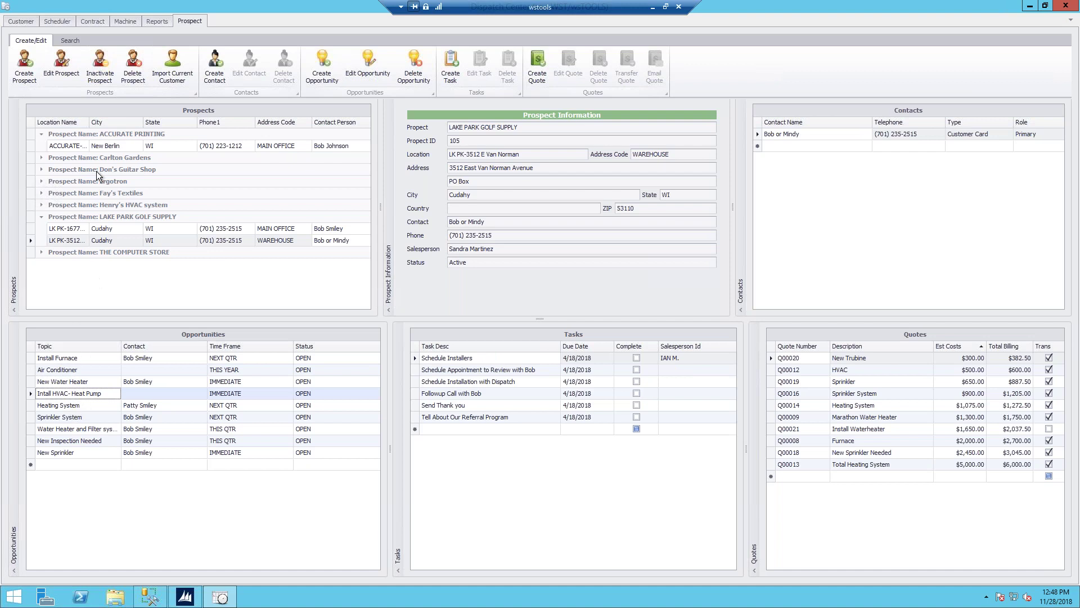
Start a new opportunity for the warehouse prospect with the topic New Furnace 2 and the time frame THIS QTR.
{"action": "left_click", "coordinate": [24, 66]}
{"action": "left_click", "coordinate": [319, 69]}
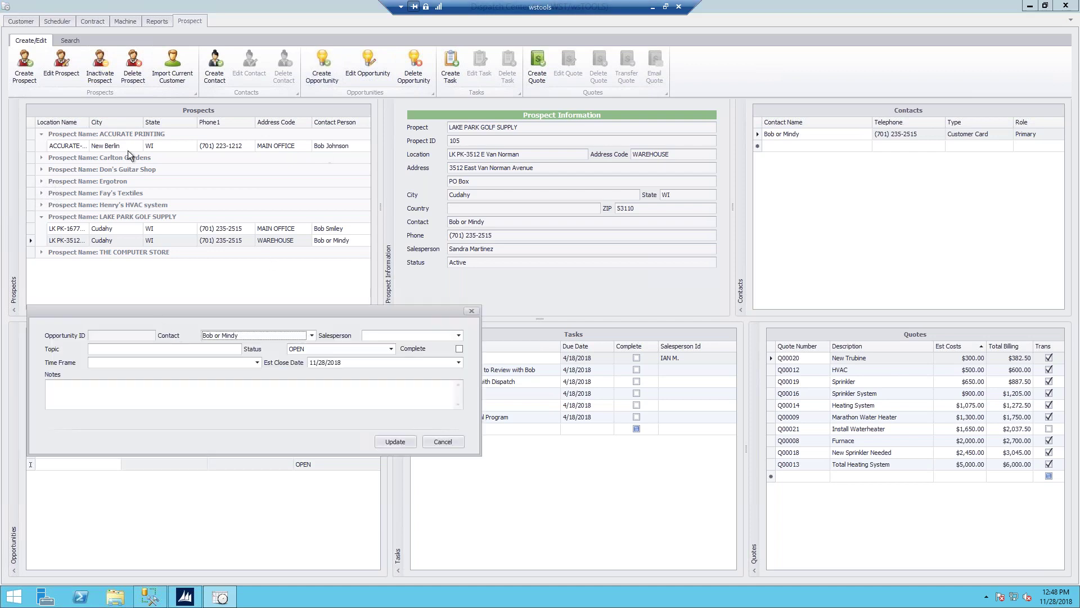
{"action": "left_click", "coordinate": [131, 348]}
{"action": "type", "text": "New Furnace 2"}
{"action": "key", "text": "Tab"}
{"action": "key", "text": "Tab"}
{"action": "key", "text": "Tab"}
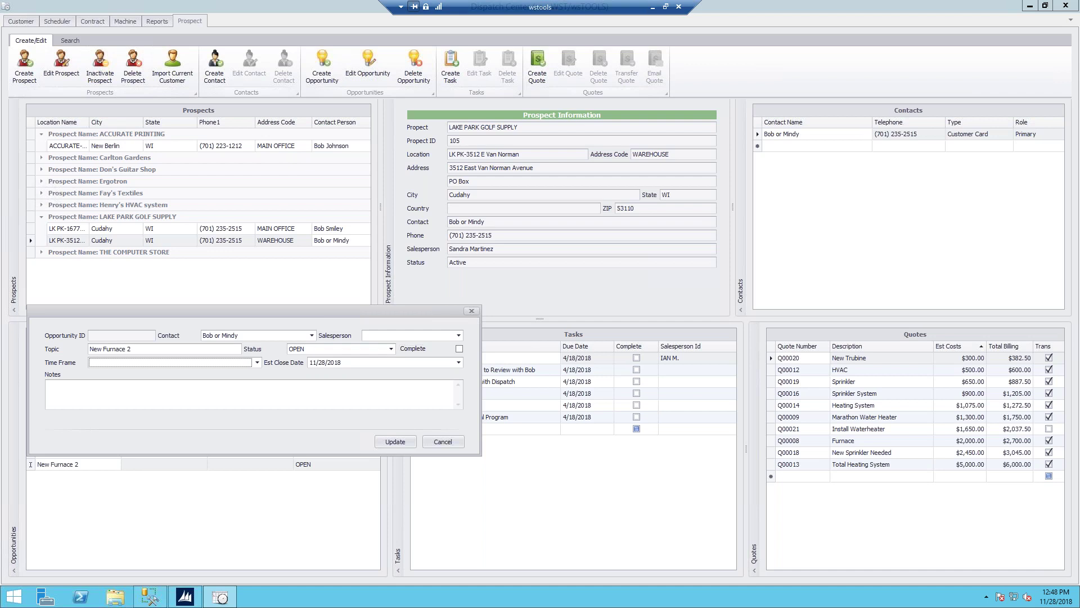
{"action": "left_click", "coordinate": [95, 364]}
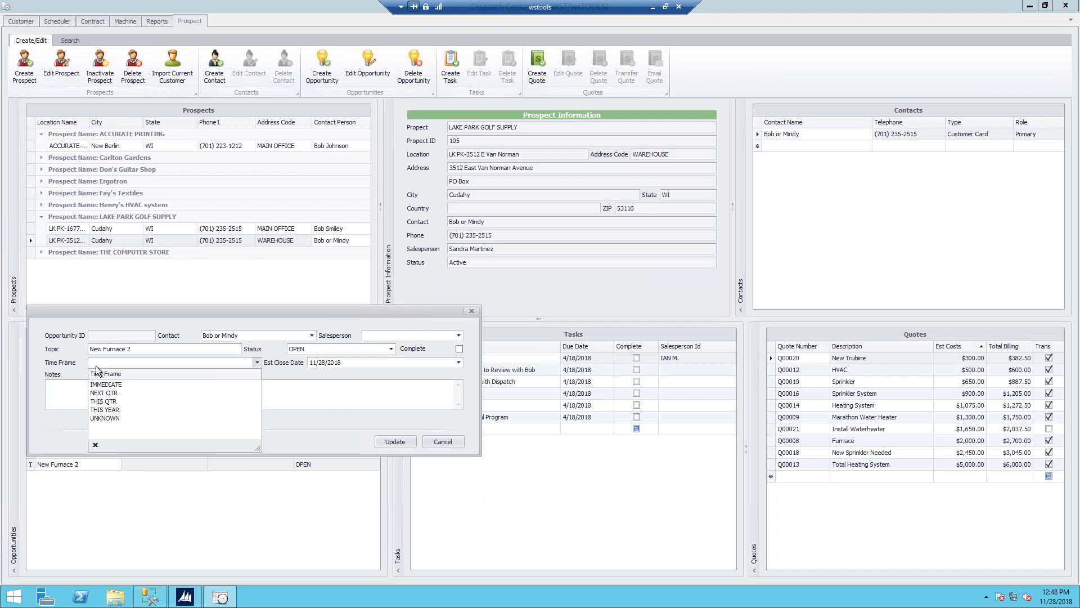
{"action": "left_click", "coordinate": [107, 402]}
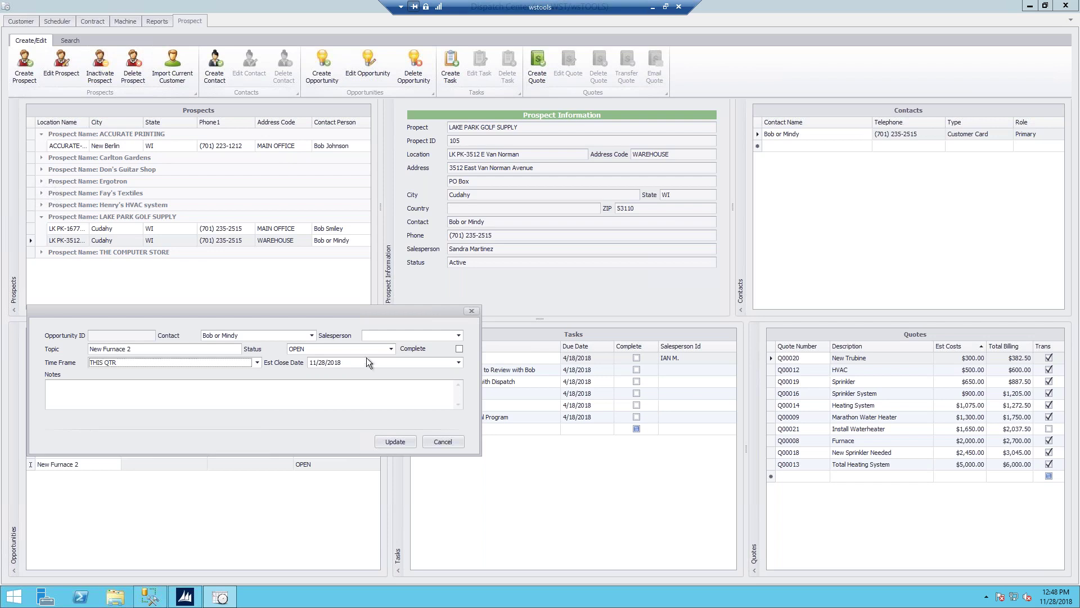
Set the opportunity's estimated close date to 11/30/2018, enter the note "New funace" and save the opportunity.
{"action": "left_click", "coordinate": [459, 363]}
{"action": "left_click", "coordinate": [418, 469]}
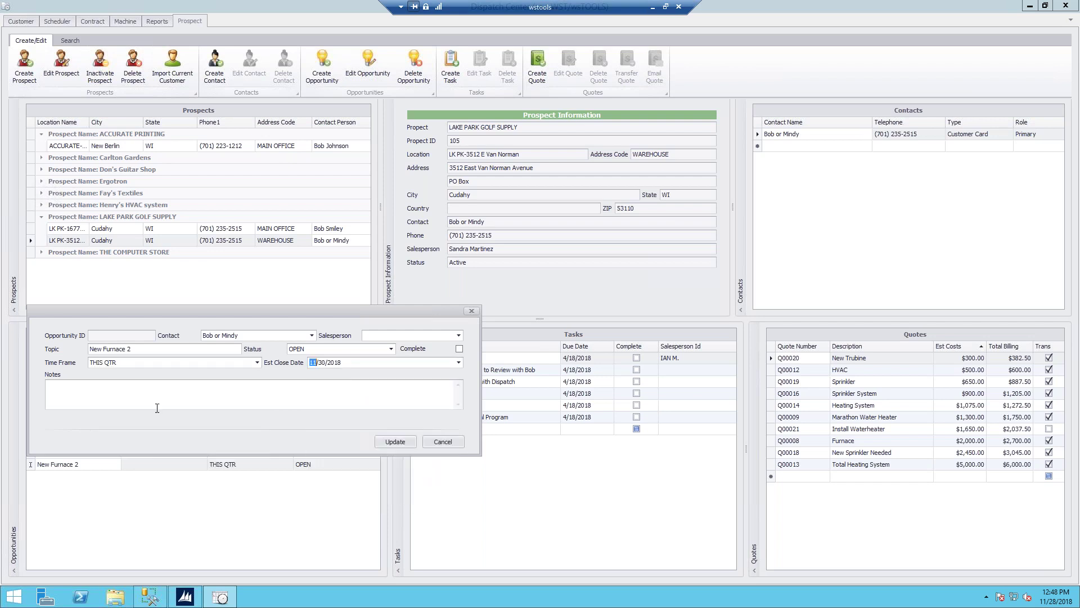
{"action": "left_click", "coordinate": [149, 401]}
{"action": "type", "text": "Ne wFuran"}
{"action": "key", "text": "BackSpace"}
{"action": "key", "text": "BackSpace"}
{"action": "type", "text": "w funace"}
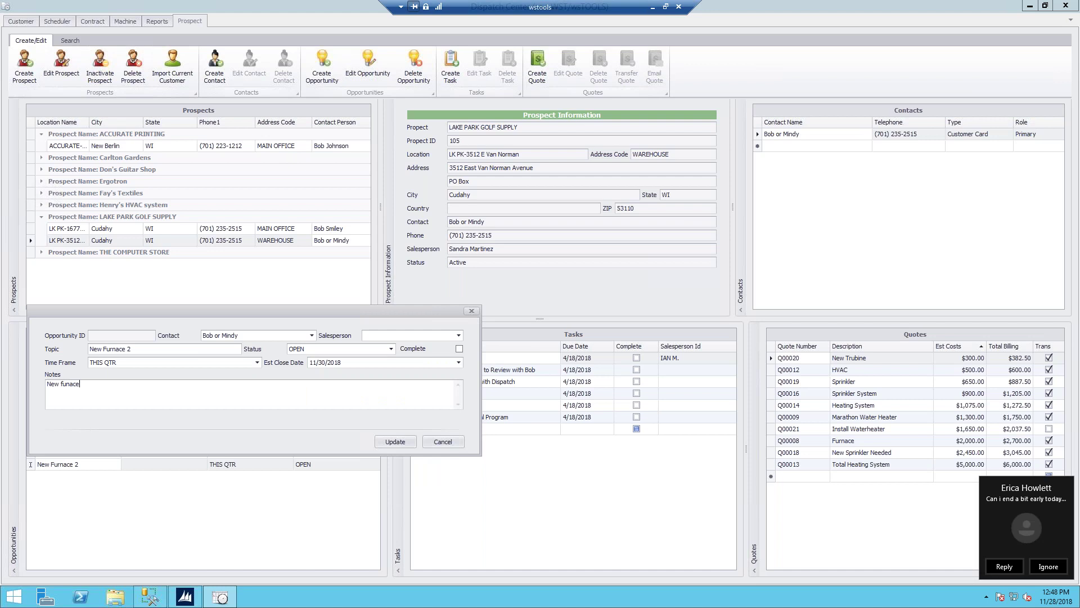
{"action": "left_click", "coordinate": [407, 443]}
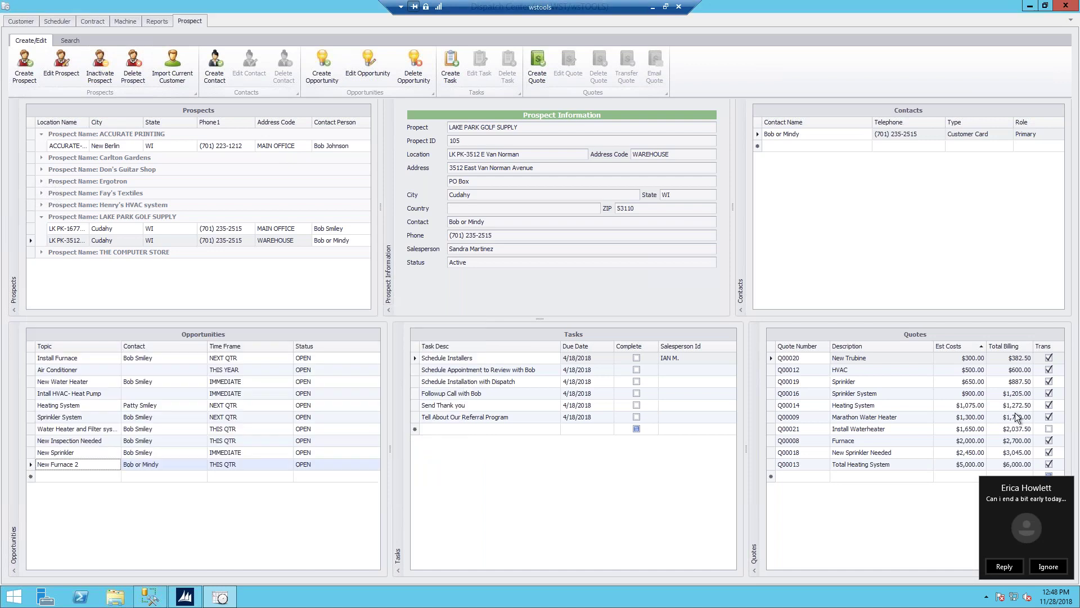
Dismiss the chat notification, then reopen the New Furnace 2 opportunity to review its details and leave it without editing.
{"action": "left_click", "coordinate": [1048, 566]}
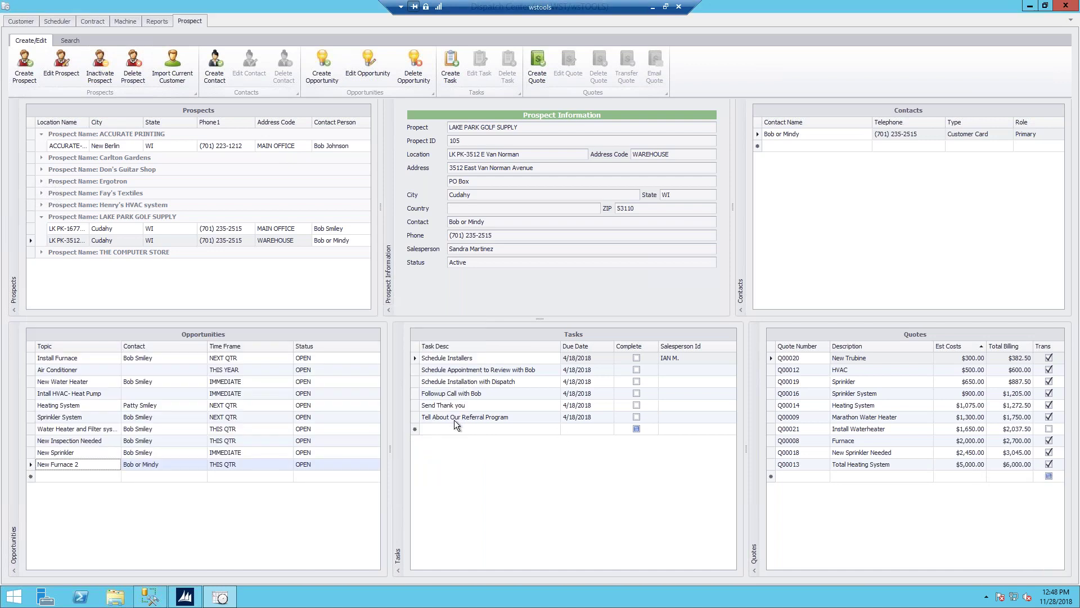
{"action": "double_click", "coordinate": [32, 464]}
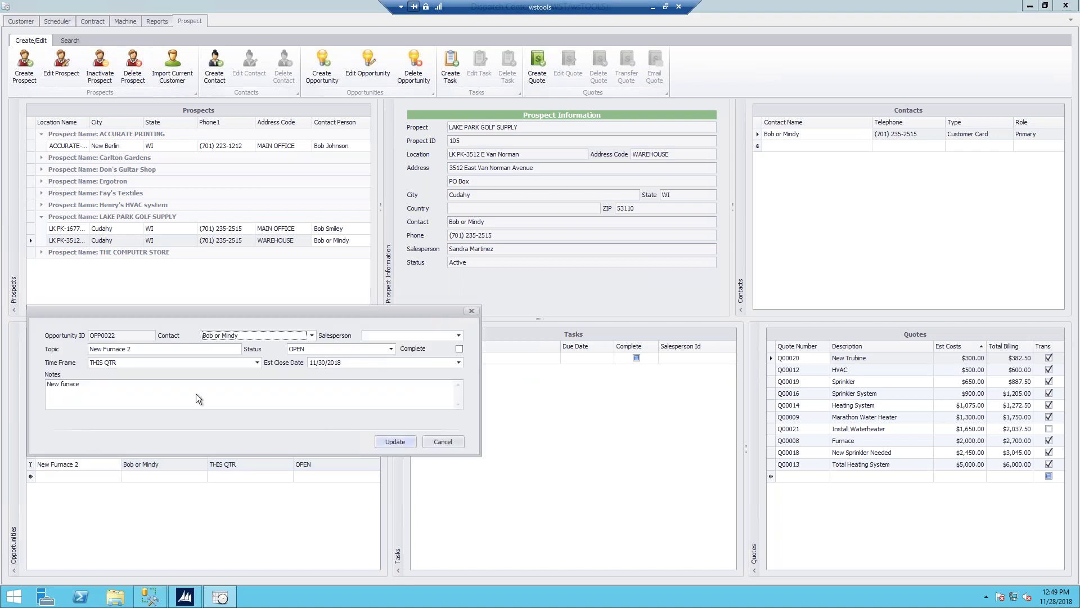
{"action": "left_click", "coordinate": [443, 442]}
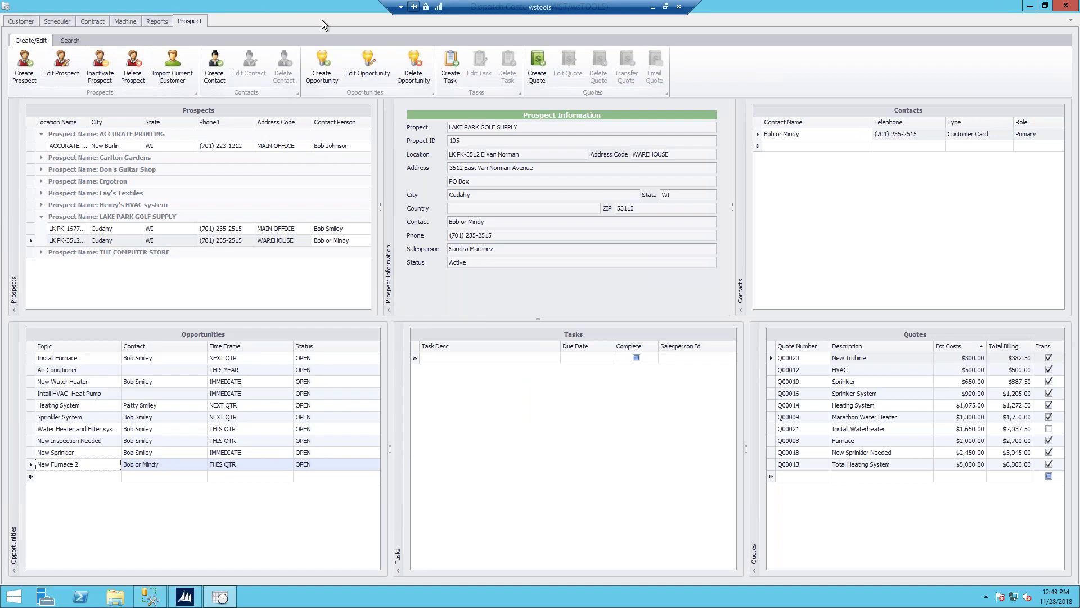
Create and save a task with the description Inspection for the New Furnace 2 opportunity.
{"action": "left_click", "coordinate": [454, 62]}
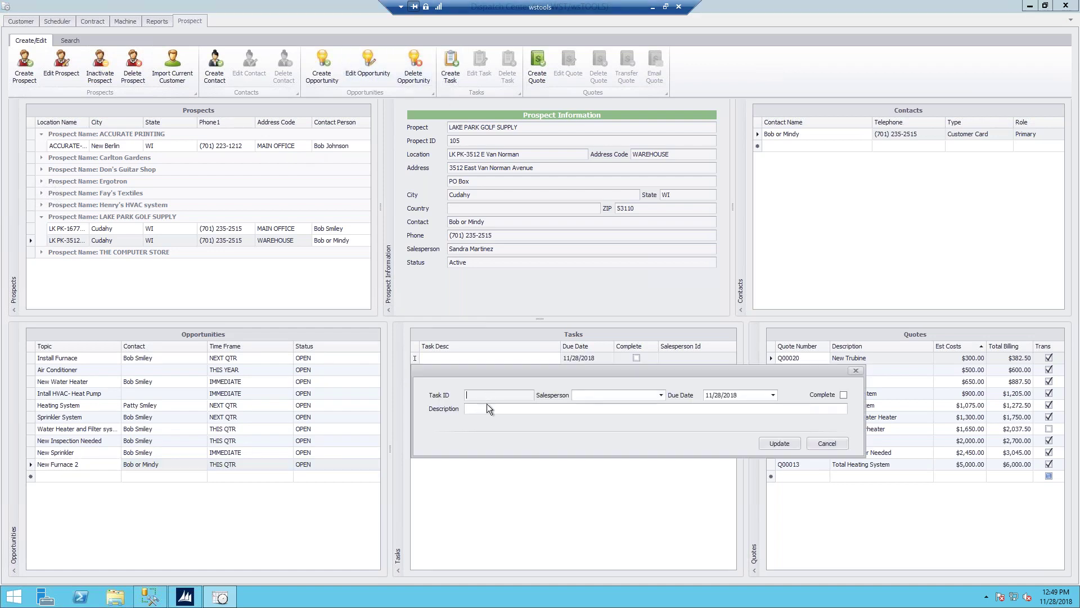
{"action": "left_click", "coordinate": [503, 409]}
{"action": "type", "text": "Inspection"}
{"action": "left_click", "coordinate": [780, 443]}
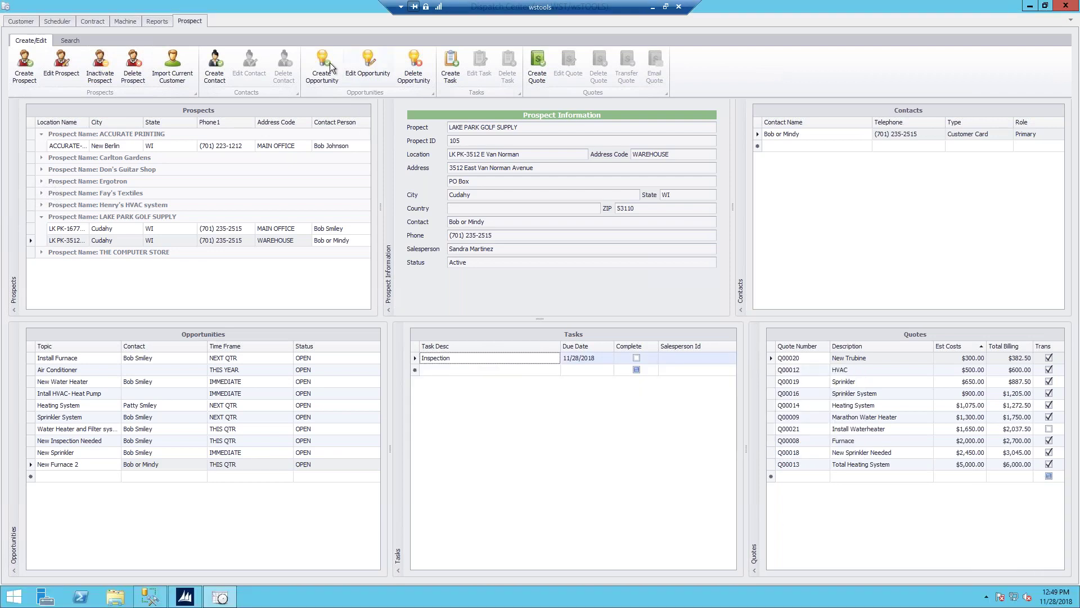
Create and save a second task with the description Estaimte, then select the Inspection task.
{"action": "left_click", "coordinate": [452, 66]}
{"action": "left_click", "coordinate": [477, 419]}
{"action": "type", "text": "Estaimte"}
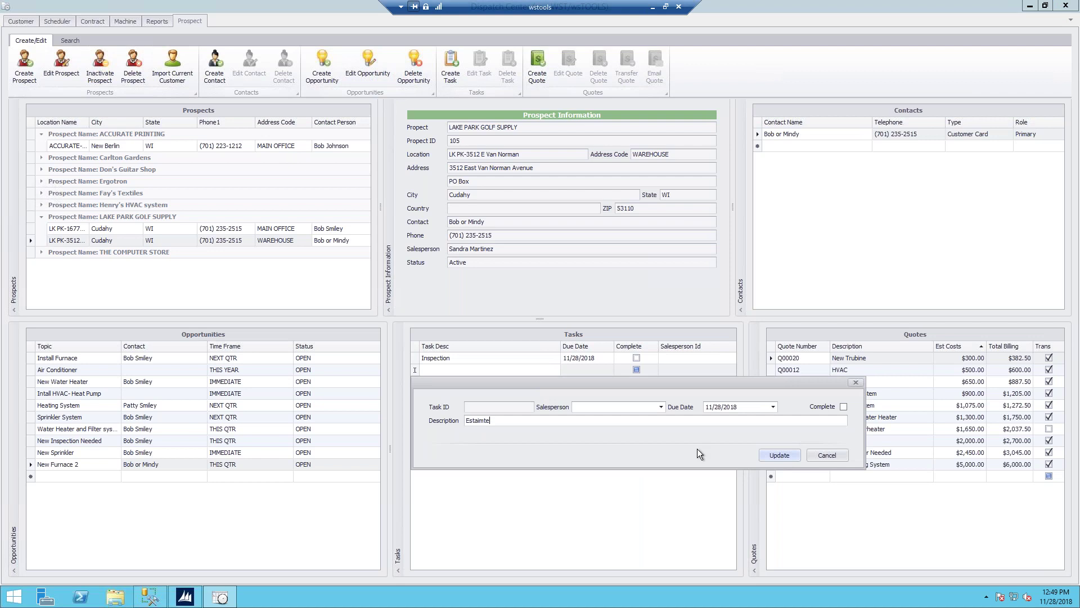
{"action": "key", "text": "Return"}
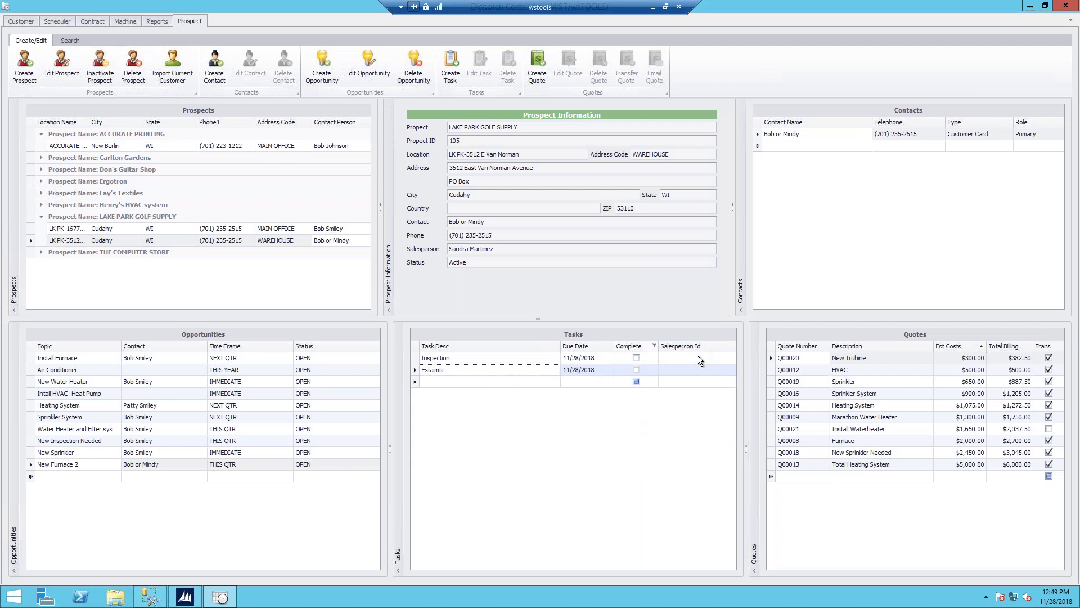
{"action": "left_click", "coordinate": [638, 355]}
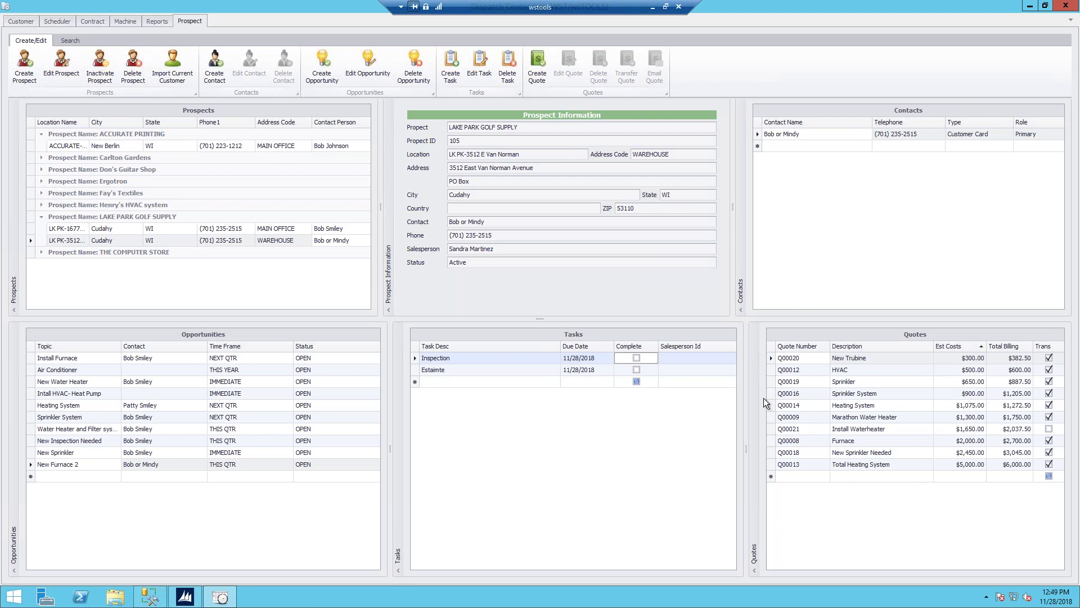
Start a new quote with a chosen salesperson, the RETAIL quote matrix and the description New furnace.
{"action": "left_click", "coordinate": [538, 61]}
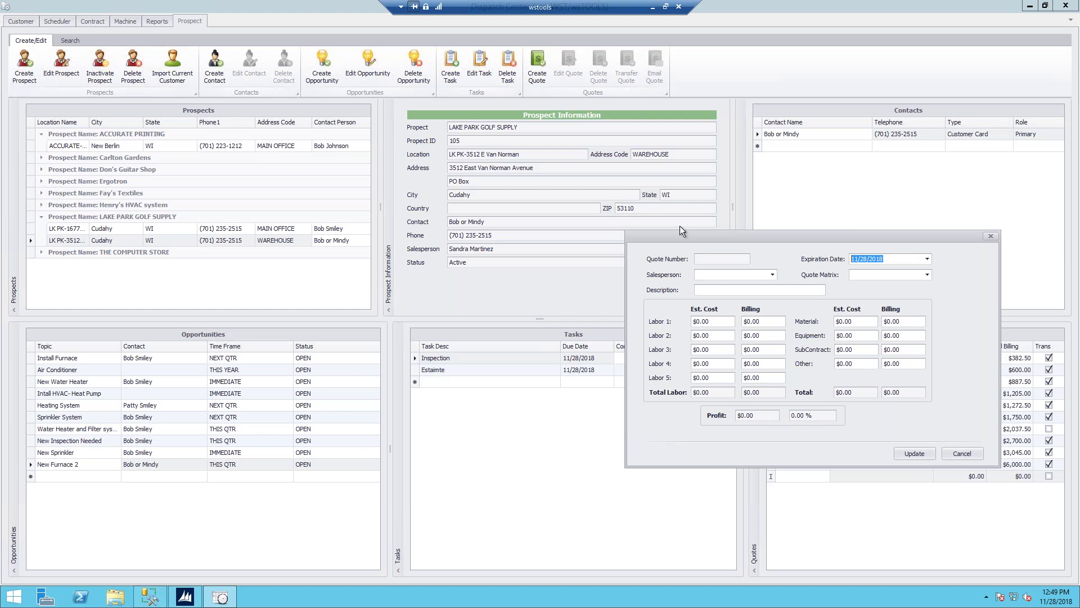
{"action": "left_click", "coordinate": [717, 275]}
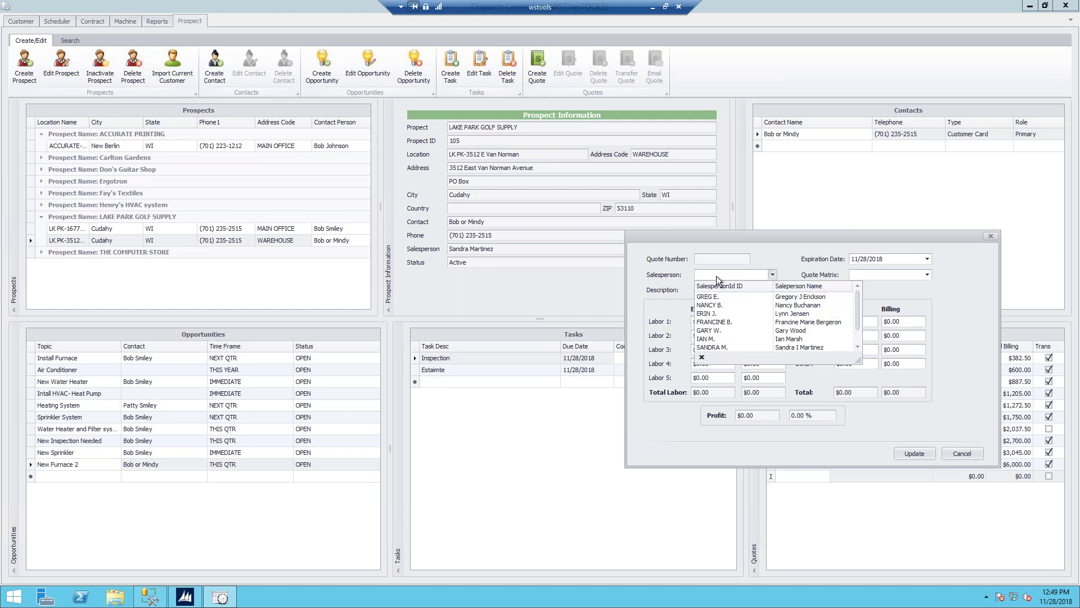
{"action": "left_click", "coordinate": [718, 331]}
{"action": "key", "text": "Tab"}
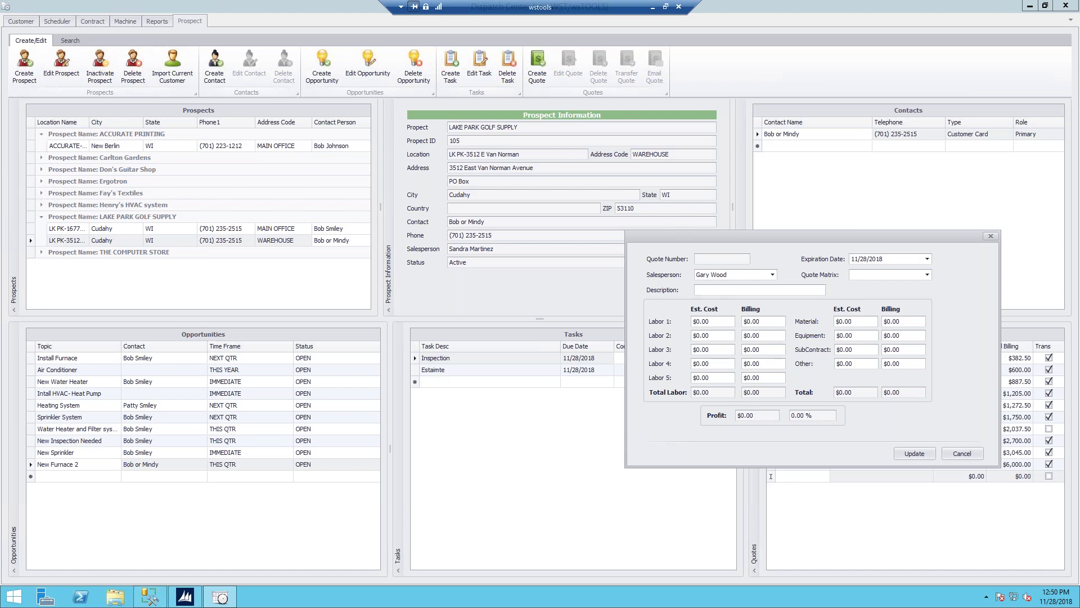
{"action": "key", "text": "Tab"}
{"action": "key", "text": "alt+Down"}
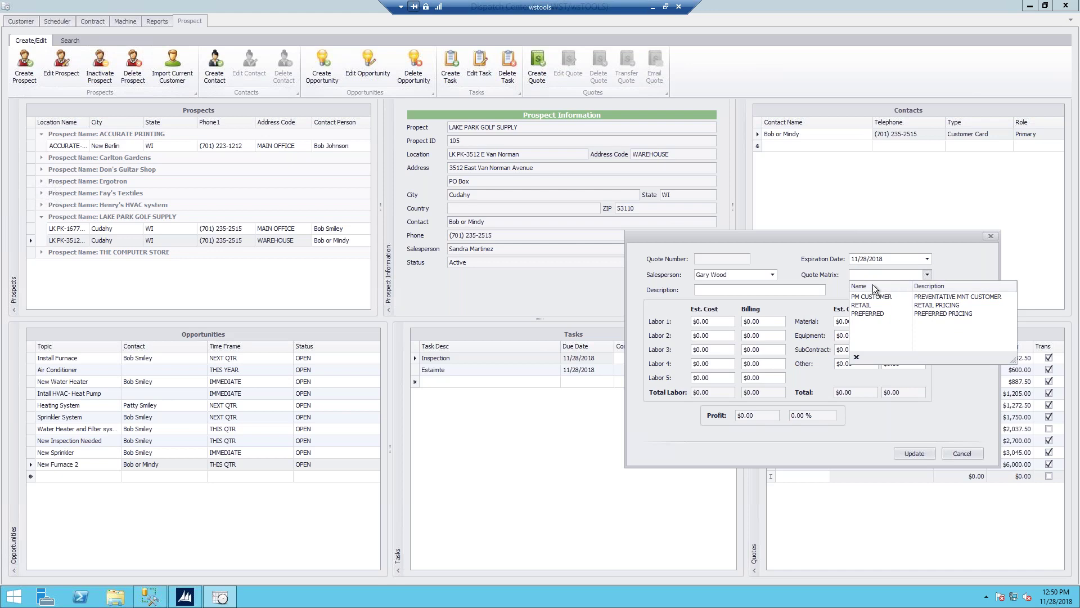
{"action": "left_click", "coordinate": [886, 305]}
{"action": "left_click", "coordinate": [740, 288]}
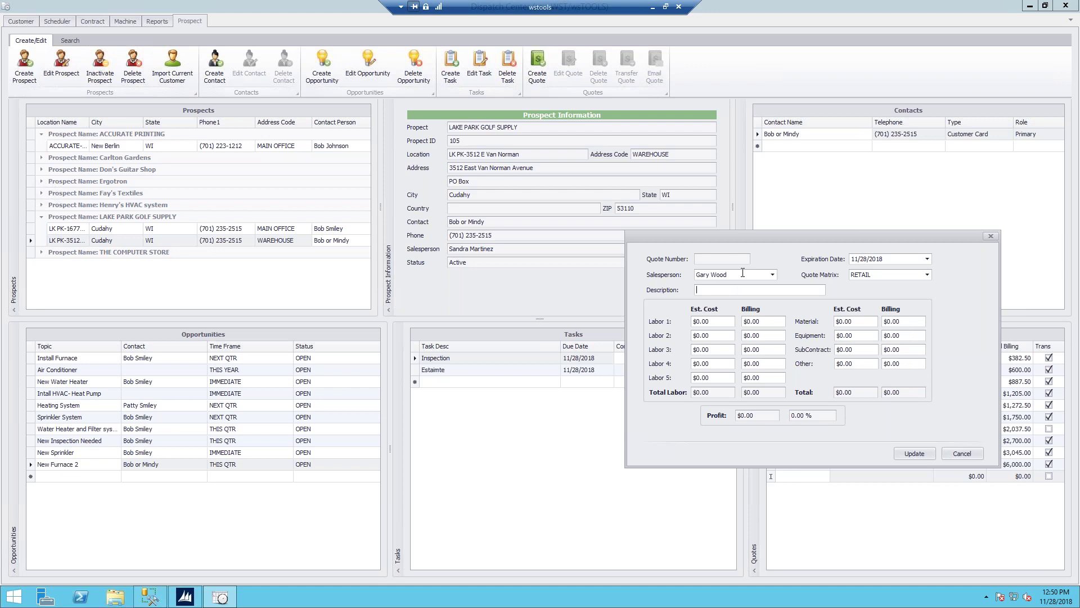
{"action": "type", "text": "New furnace"}
Enter billing amounts of 500 for Labor 1 and 5000 for Material, and save the quote.
{"action": "double_click", "coordinate": [752, 322]}
{"action": "type", "text": "500"}
{"action": "left_click", "coordinate": [893, 322]}
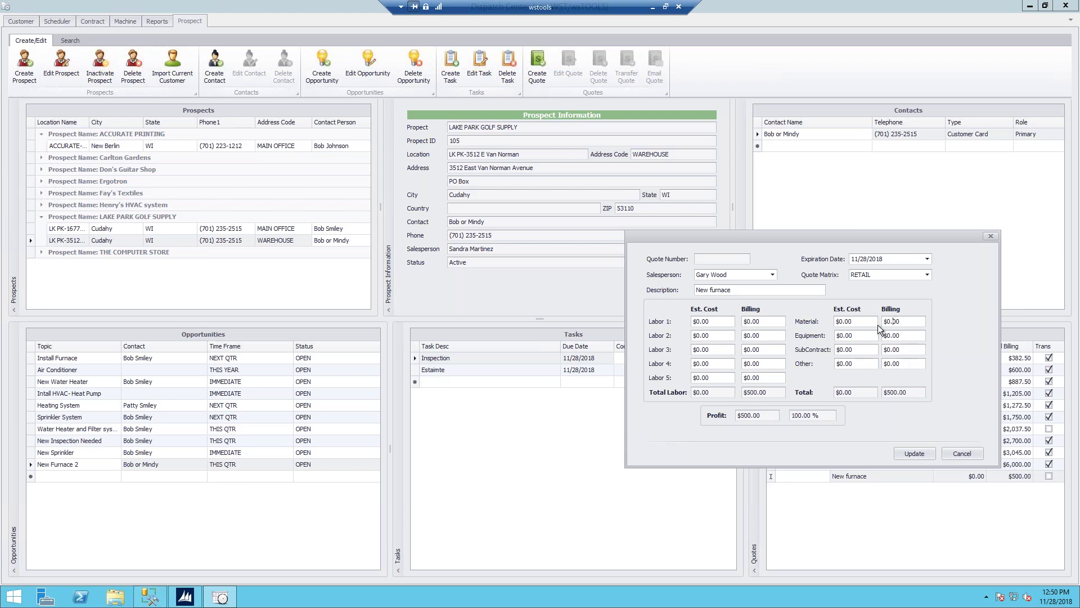
{"action": "double_click", "coordinate": [918, 319]}
{"action": "type", "text": "5000"}
{"action": "key", "text": "Tab"}
{"action": "left_click", "coordinate": [914, 453]}
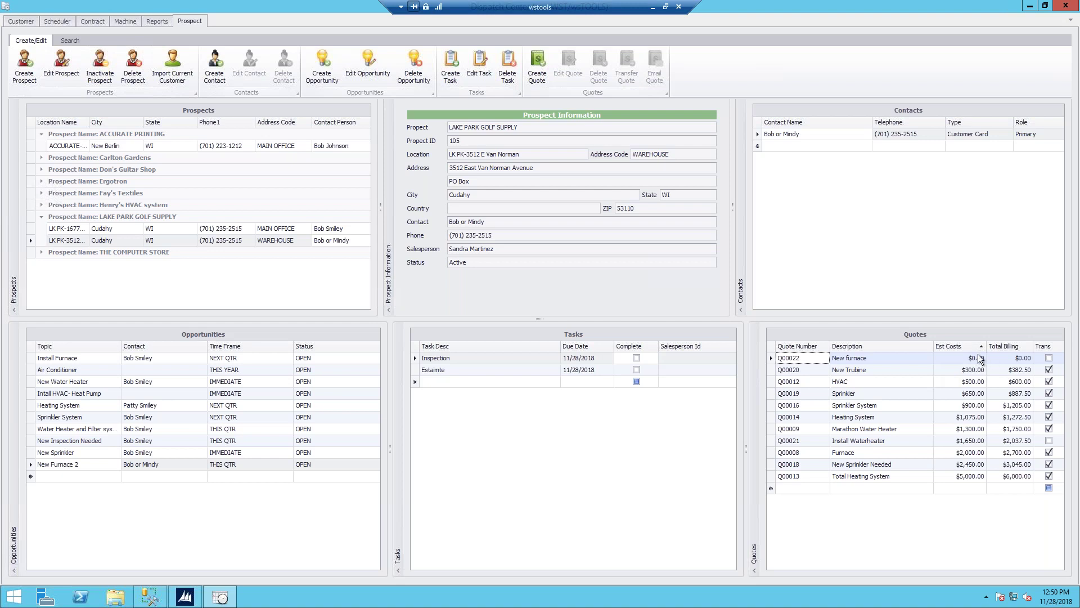
Reopen the New furnace quote and try to enter a Material billing amount of 500.
{"action": "left_click", "coordinate": [771, 356]}
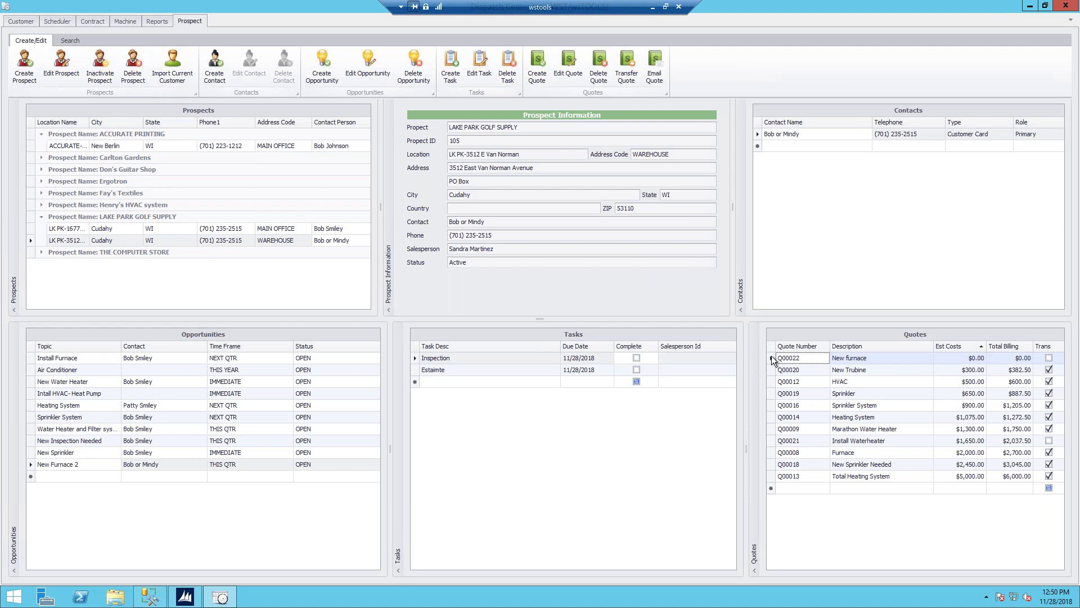
{"action": "double_click", "coordinate": [771, 355]}
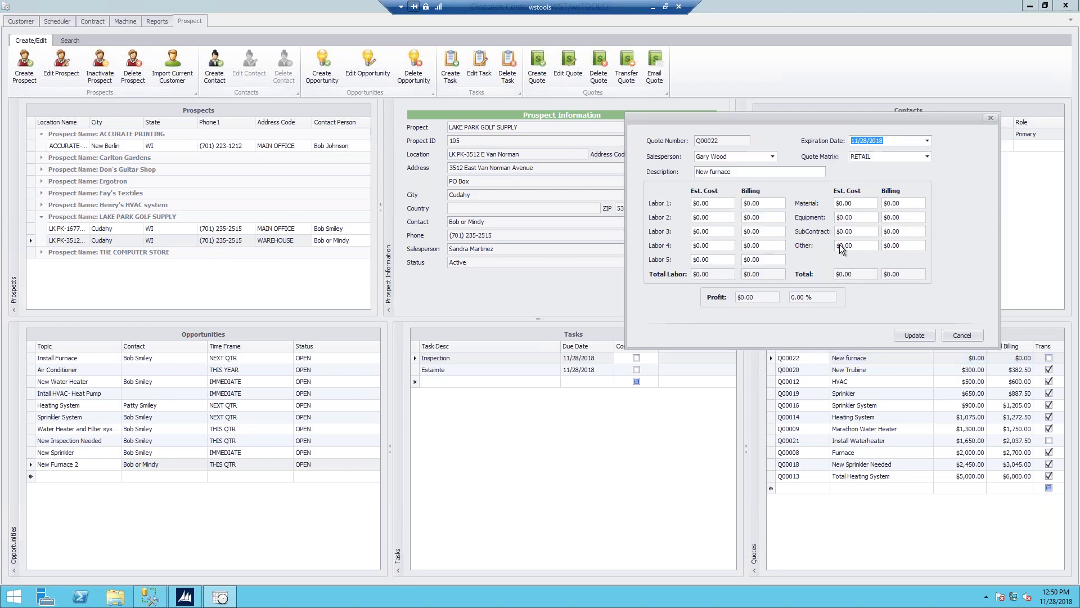
{"action": "left_click", "coordinate": [769, 206]}
{"action": "key", "text": "Tab"}
{"action": "key", "text": "Tab"}
{"action": "type", "text": "500"}
{"action": "key", "text": "Tab"}
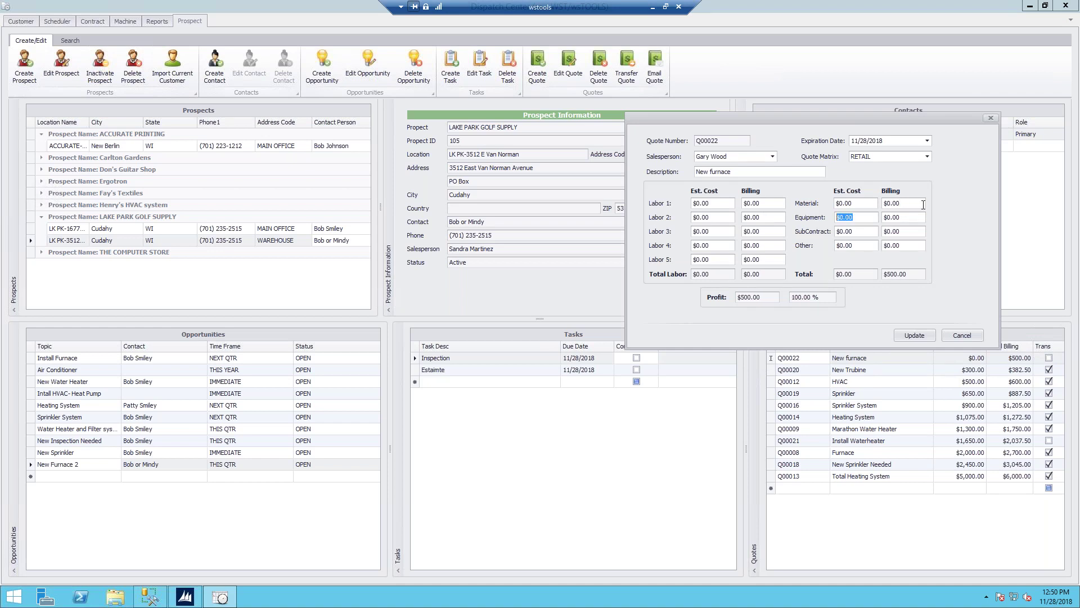
Set the quote's estimated Material cost to 150 and save the quote.
{"action": "left_click", "coordinate": [894, 204]}
{"action": "key", "text": "ctrl+a"}
{"action": "type", "text": "150"}
{"action": "key", "text": "Tab"}
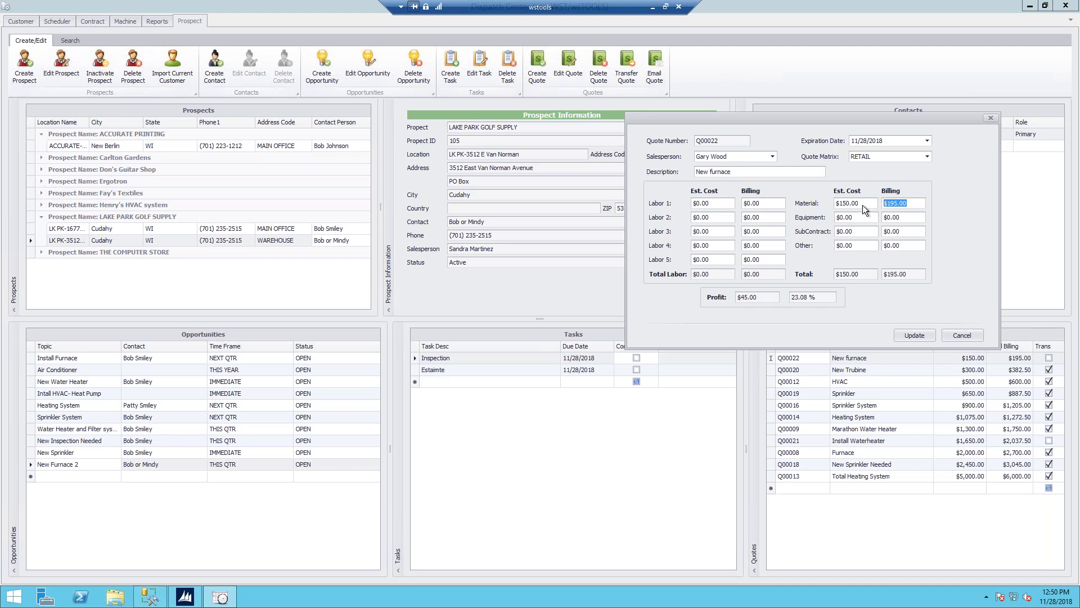
{"action": "left_click", "coordinate": [914, 335]}
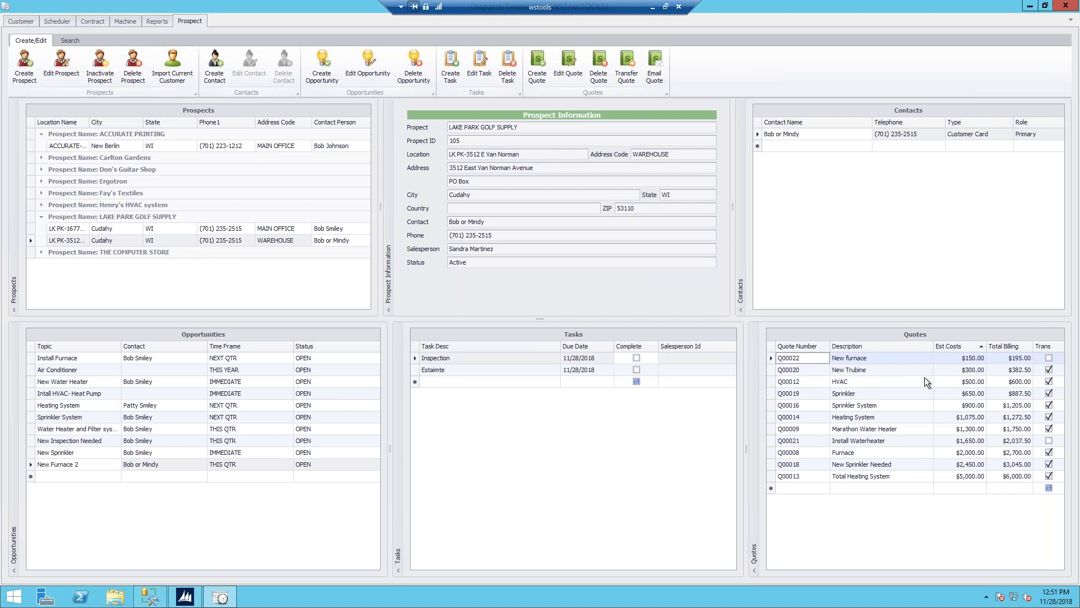
Transfer the New furnace quote, confirm the transfer and select the Estaimte task.
{"action": "left_click", "coordinate": [1050, 359]}
{"action": "double_click", "coordinate": [821, 361]}
{"action": "left_click", "coordinate": [915, 335]}
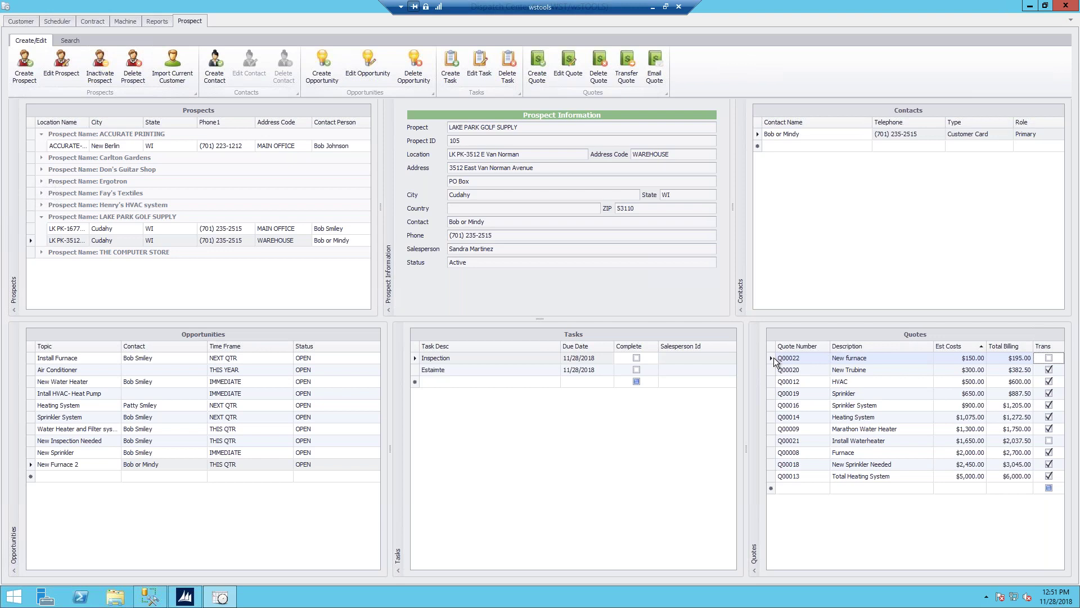
{"action": "right_click", "coordinate": [1047, 359]}
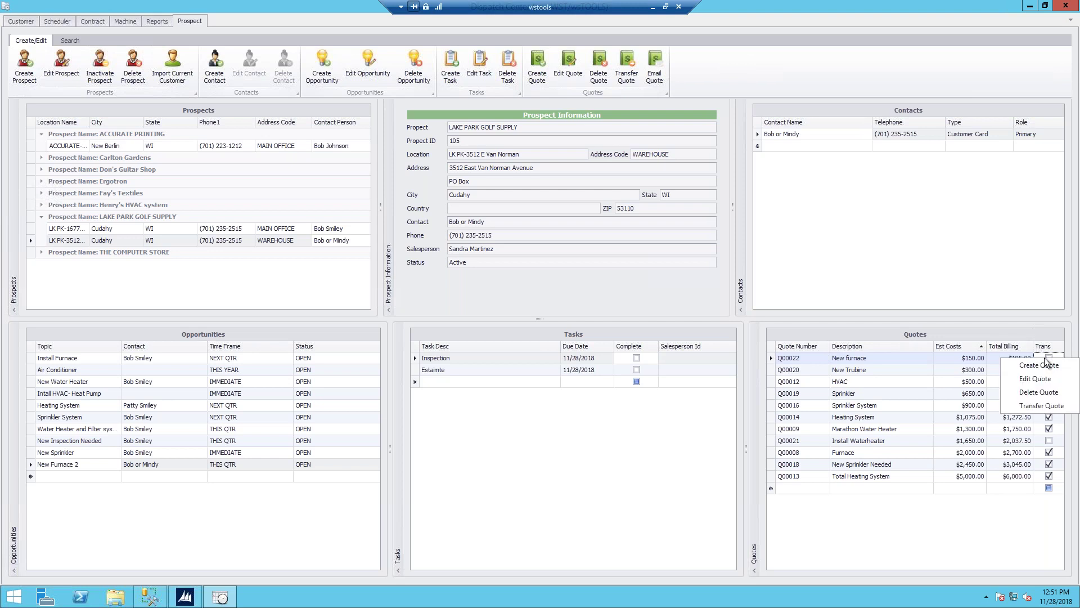
{"action": "left_click", "coordinate": [1040, 407]}
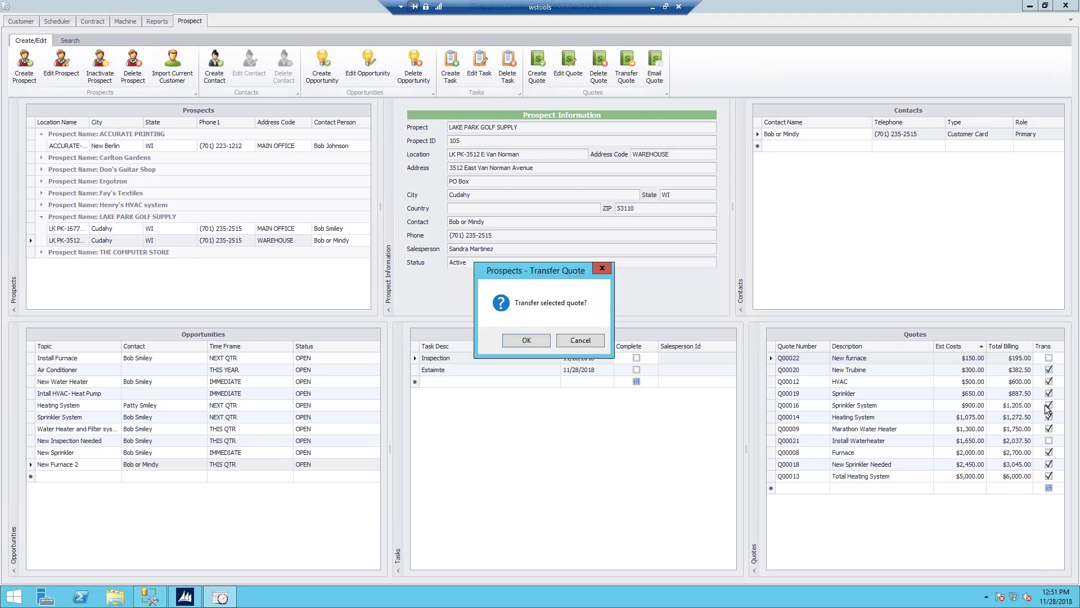
{"action": "left_click", "coordinate": [526, 340]}
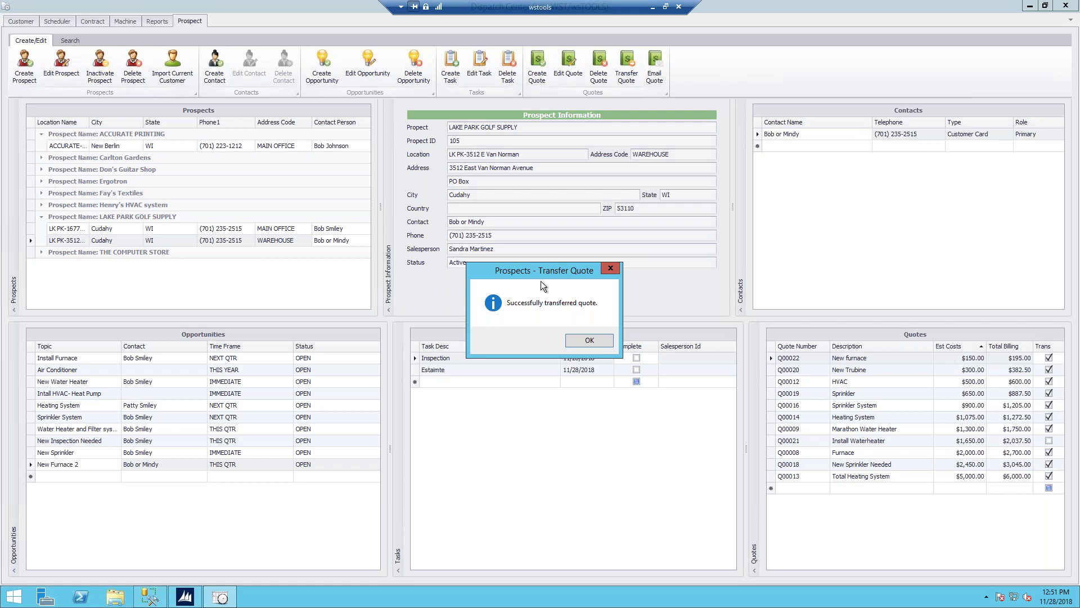
{"action": "left_click", "coordinate": [590, 340]}
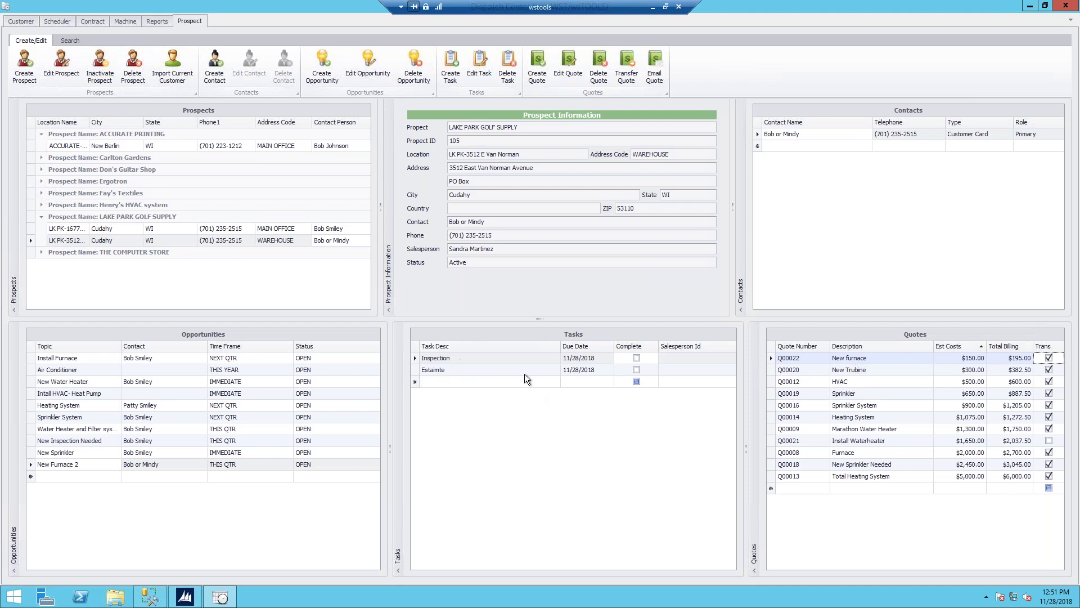
{"action": "left_click", "coordinate": [636, 371]}
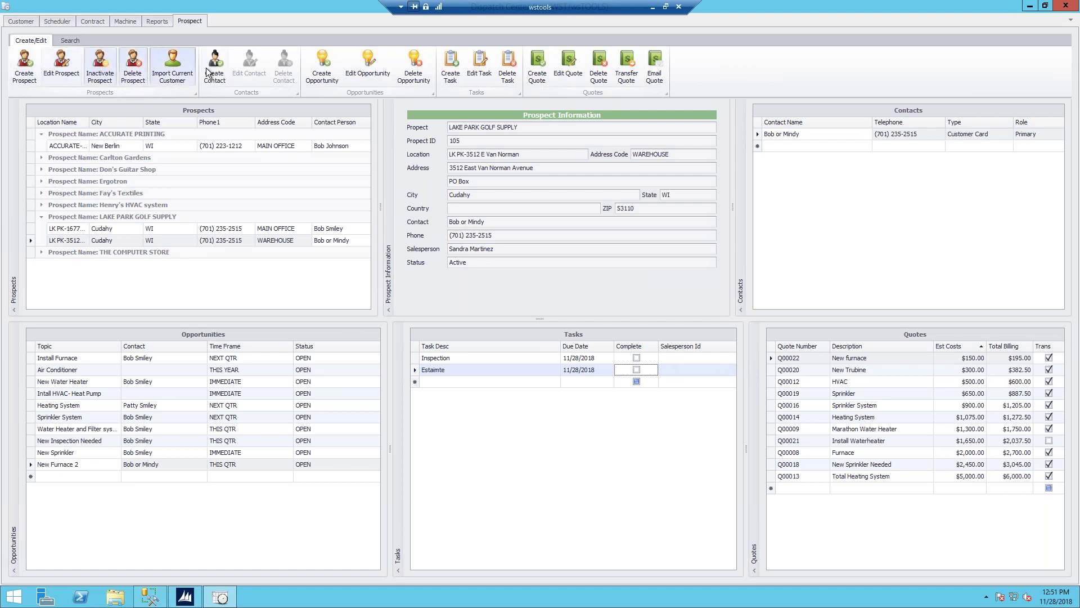
Look at the machinery schedule, then retrieve the contracts for the date range 10/1/2018 to 11/30/2019.
{"action": "left_click", "coordinate": [119, 22]}
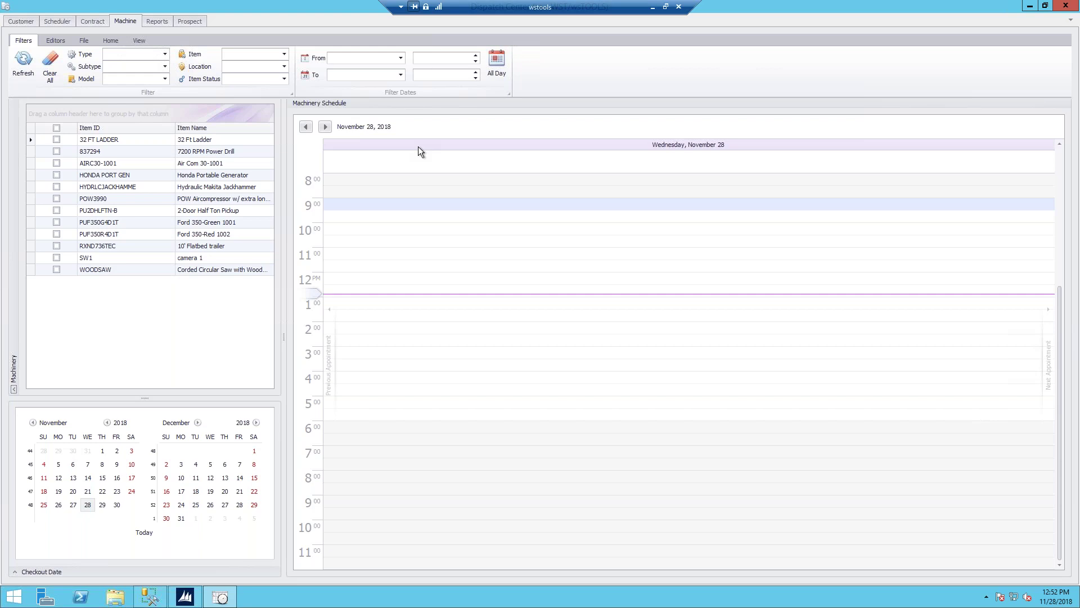
{"action": "left_click", "coordinate": [96, 20]}
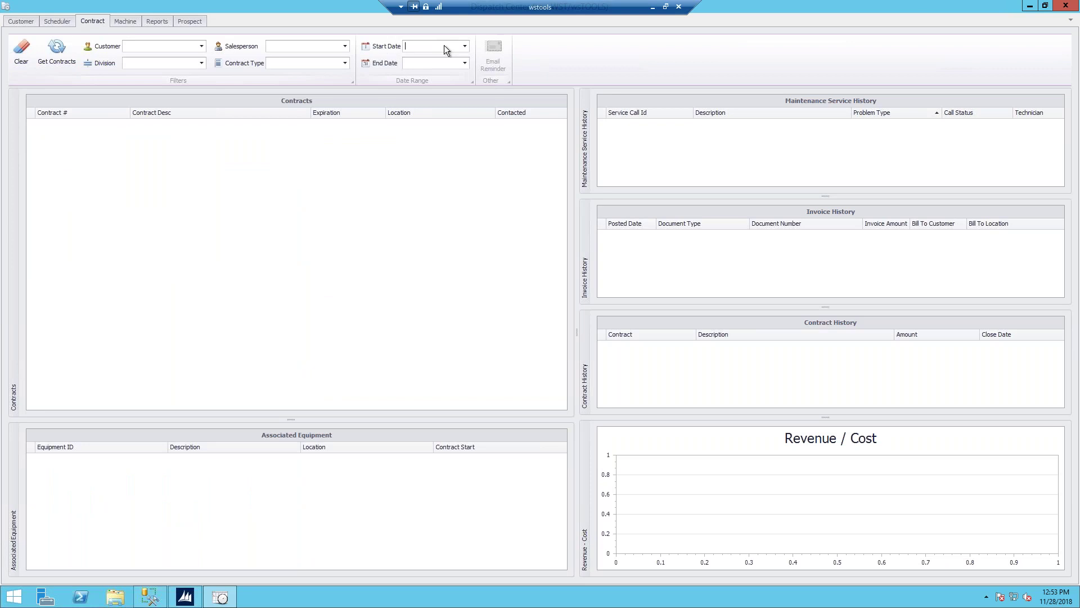
{"action": "left_click", "coordinate": [464, 47]}
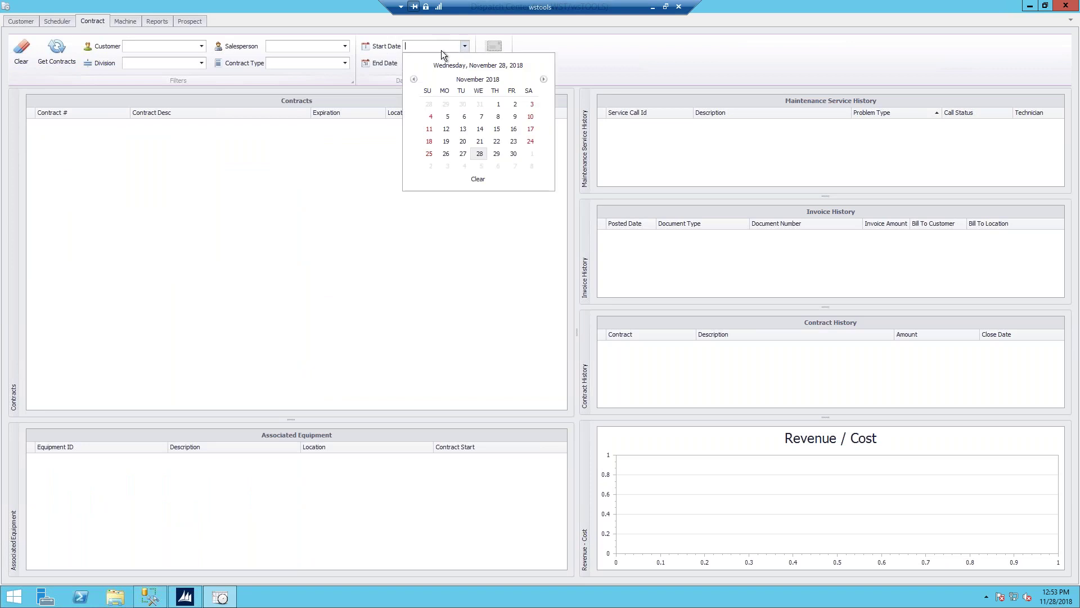
{"action": "left_click", "coordinate": [414, 79]}
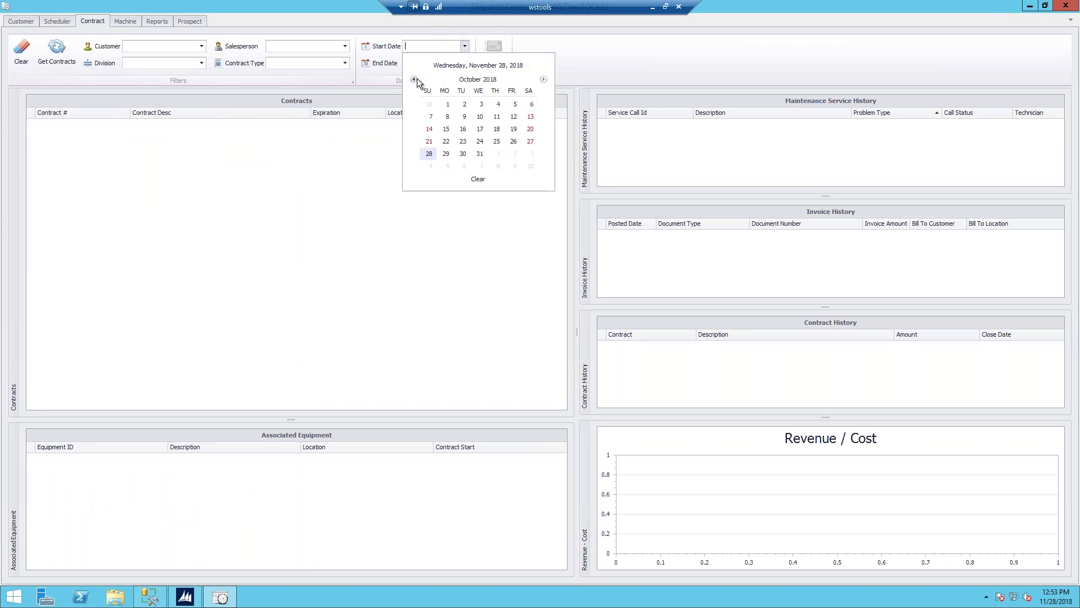
{"action": "left_click", "coordinate": [447, 104]}
{"action": "left_click", "coordinate": [465, 64]}
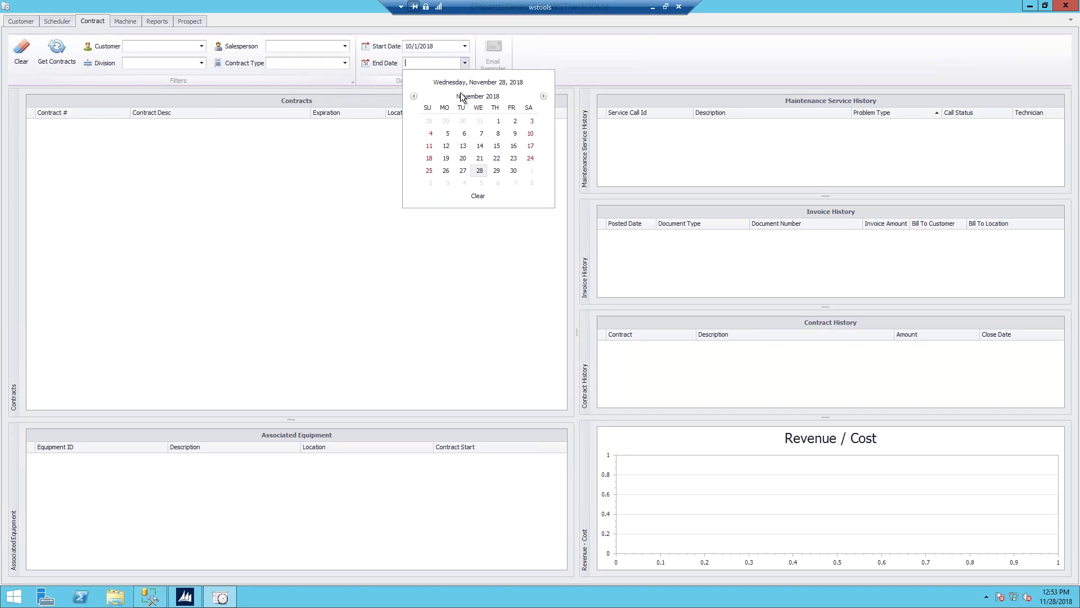
{"action": "left_click", "coordinate": [513, 172]}
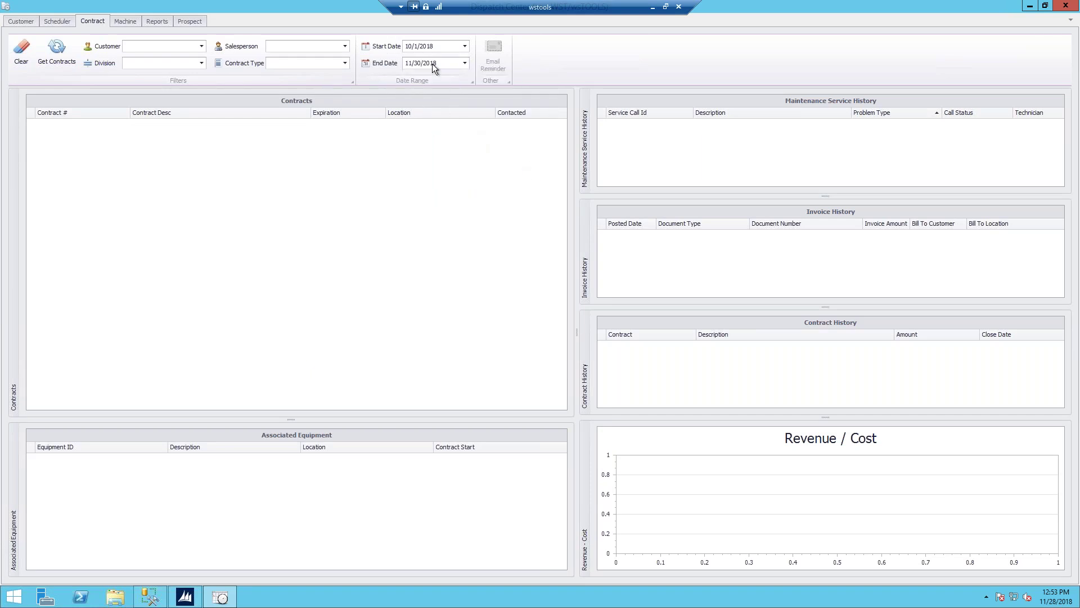
{"action": "type", "text": "009"}
{"action": "type", "text": "19"}
{"action": "left_click", "coordinate": [56, 49]}
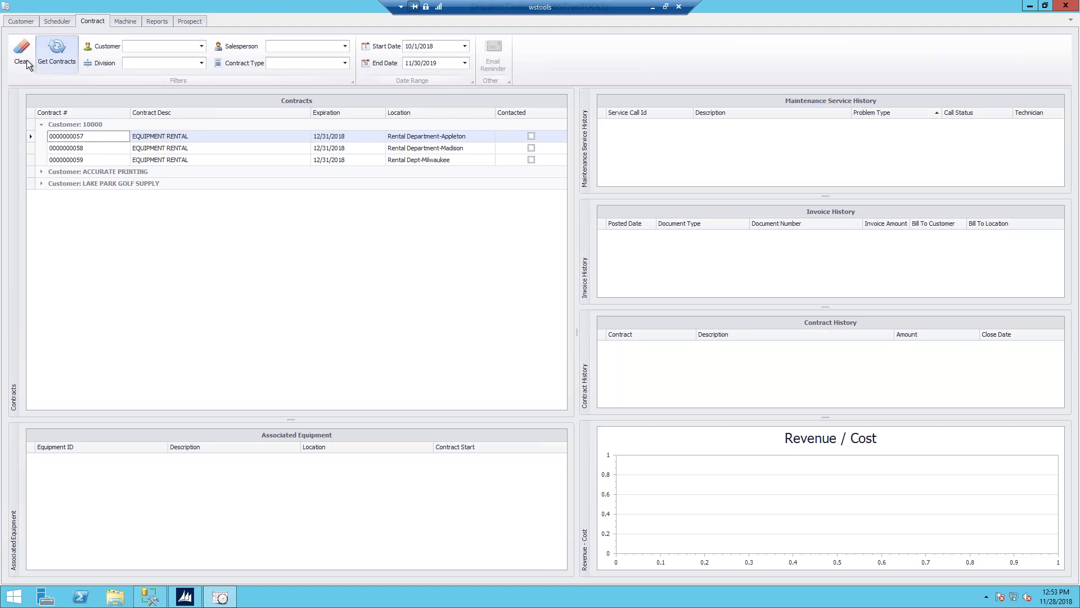
Examine the first two equipment rental contracts and expand the contract groups of Accurate Printing and Lake Park Golf Supply.
{"action": "left_click", "coordinate": [30, 136]}
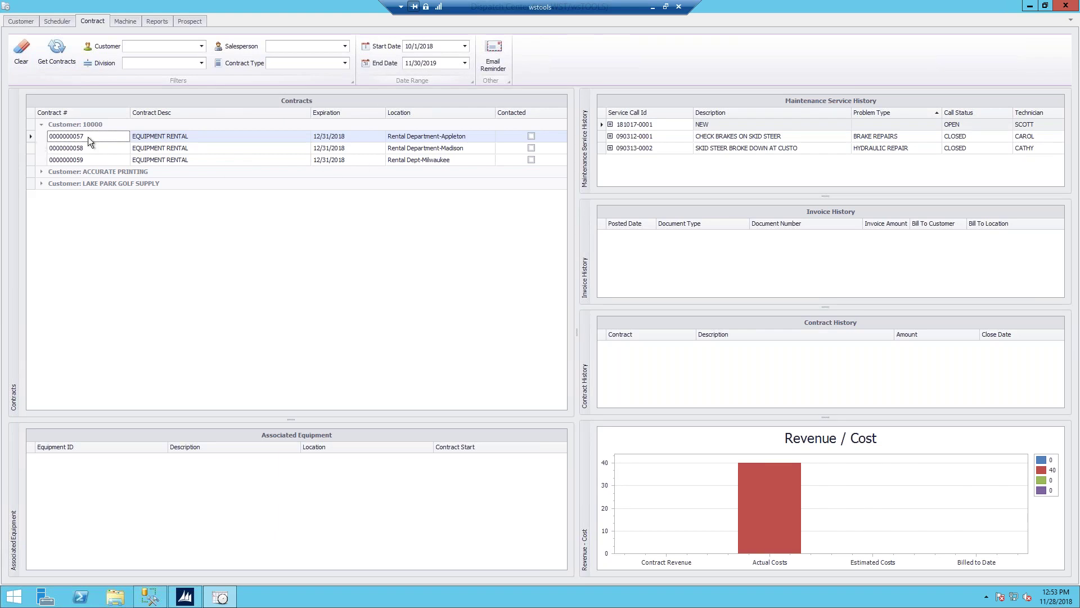
{"action": "left_click", "coordinate": [80, 149]}
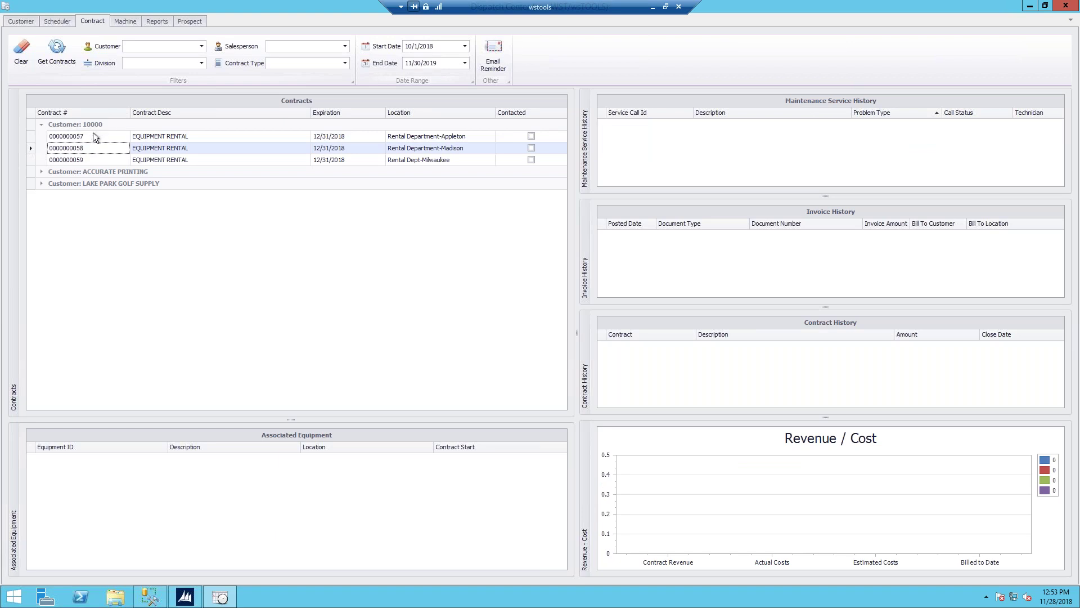
{"action": "left_click", "coordinate": [41, 171]}
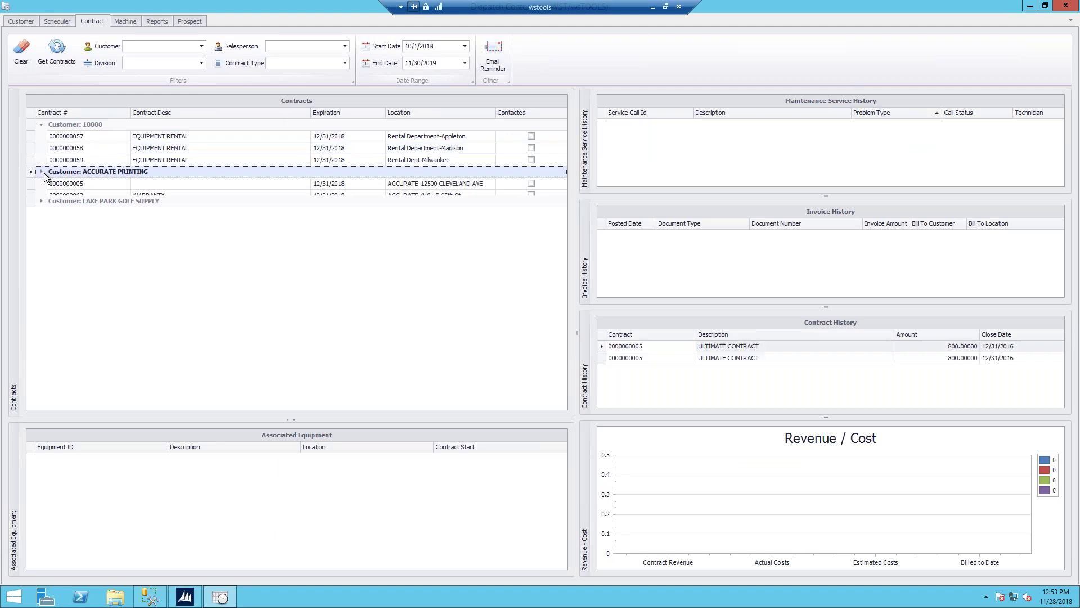
{"action": "left_click", "coordinate": [41, 208]}
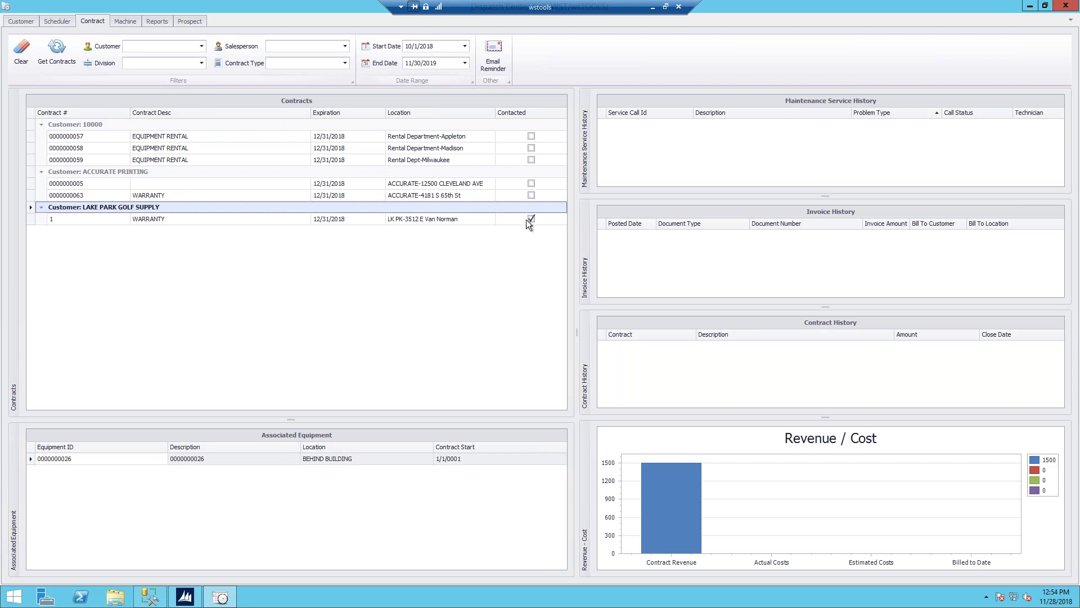
Review the history and the Revenue / Cost chart of Accurate Printing's first contract.
{"action": "left_click", "coordinate": [401, 185]}
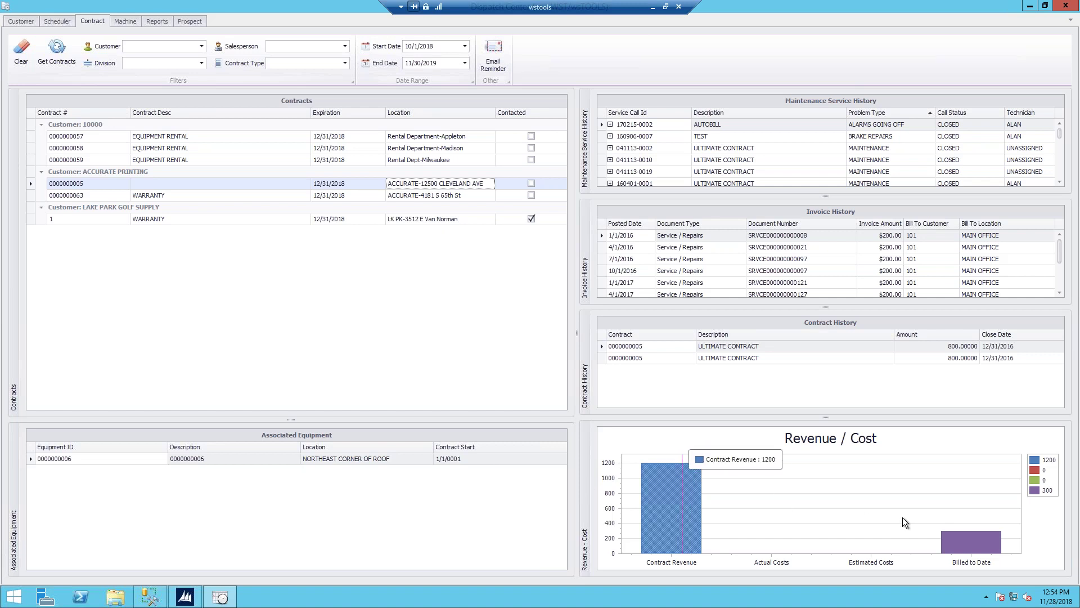
{"action": "mouse_move", "coordinate": [980, 534]}
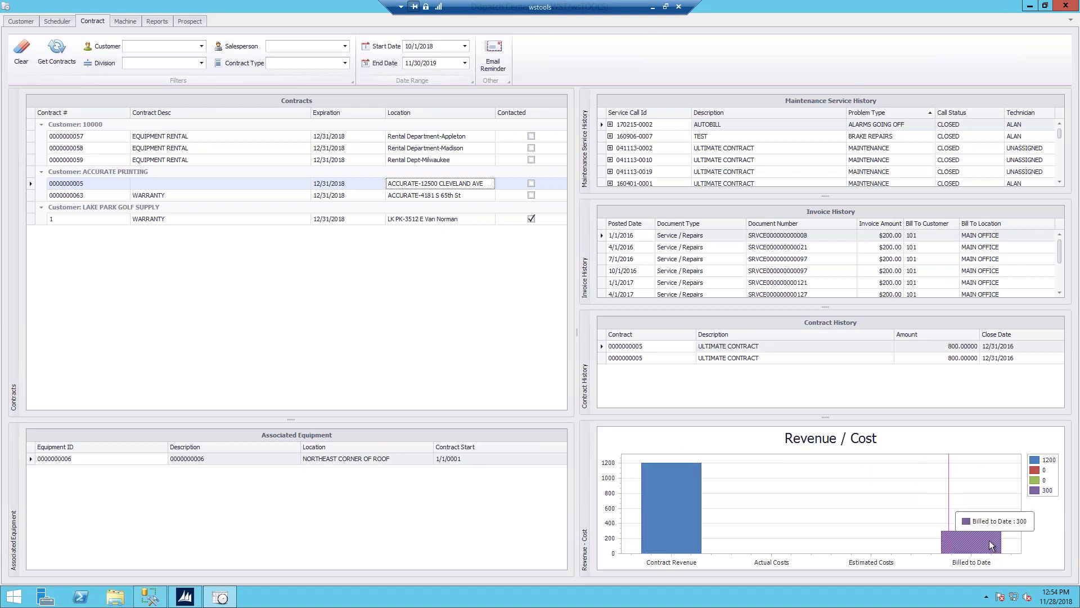
{"action": "mouse_move", "coordinate": [672, 523]}
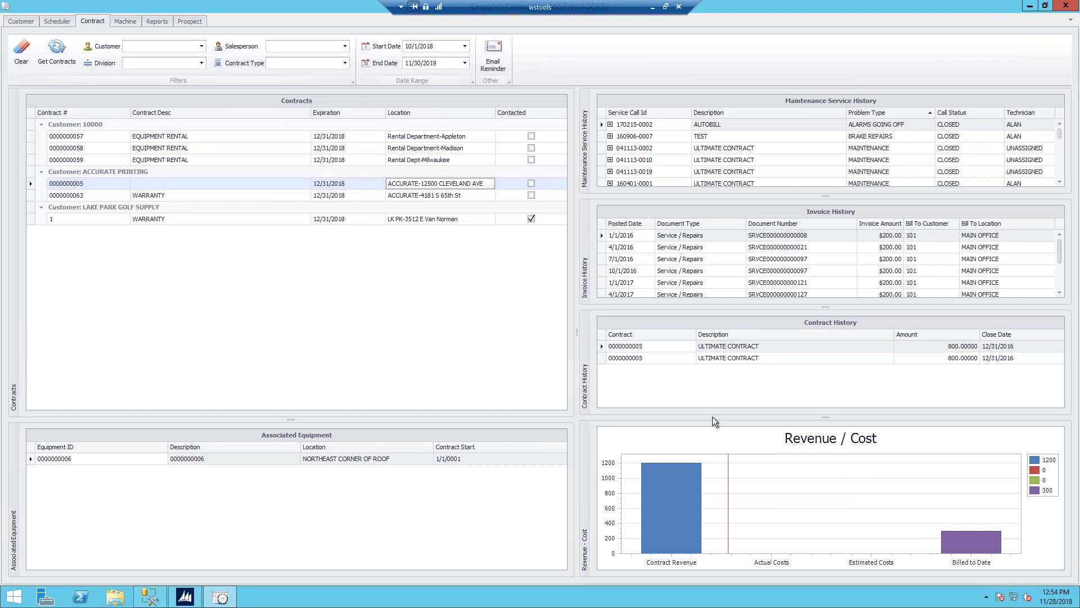
Review the history and Revenue / Cost chart of Lake Park Golf Supply's warranty contract and the Appleton equipment rental contract.
{"action": "left_click", "coordinate": [314, 206]}
{"action": "left_click", "coordinate": [312, 219]}
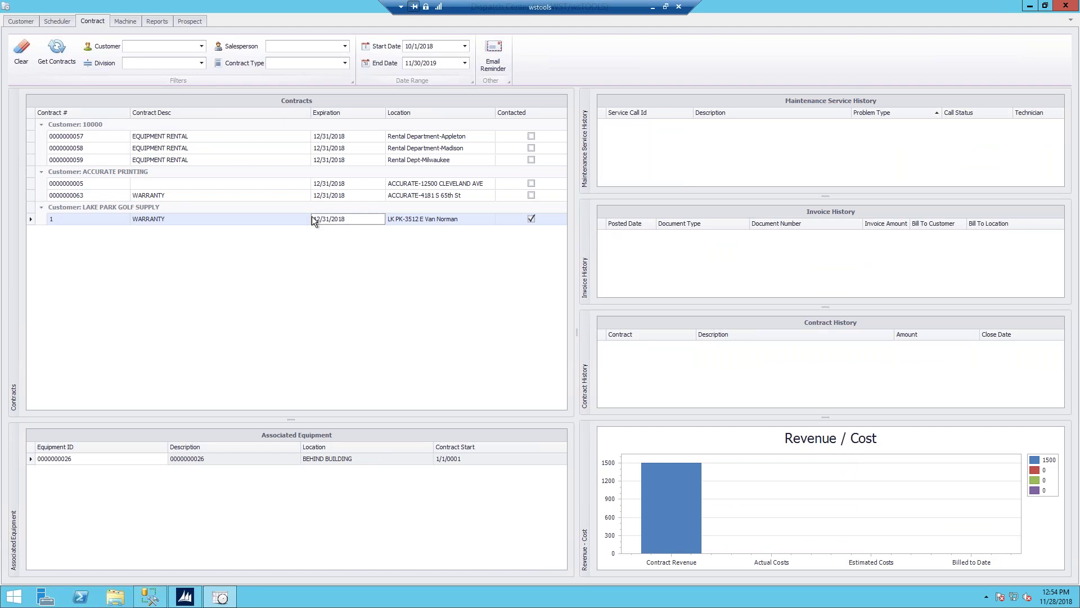
{"action": "left_click", "coordinate": [200, 137]}
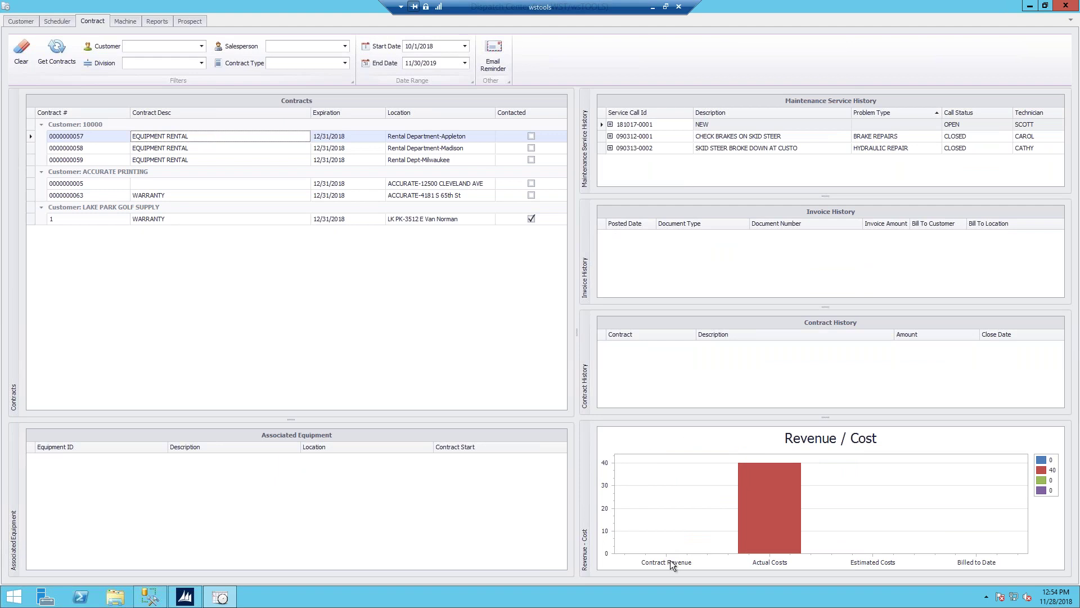
{"action": "mouse_move", "coordinate": [747, 493]}
Review the Appleton equipment rental contract's information, notes and attachments, and close the record with an update.
{"action": "double_click", "coordinate": [32, 135]}
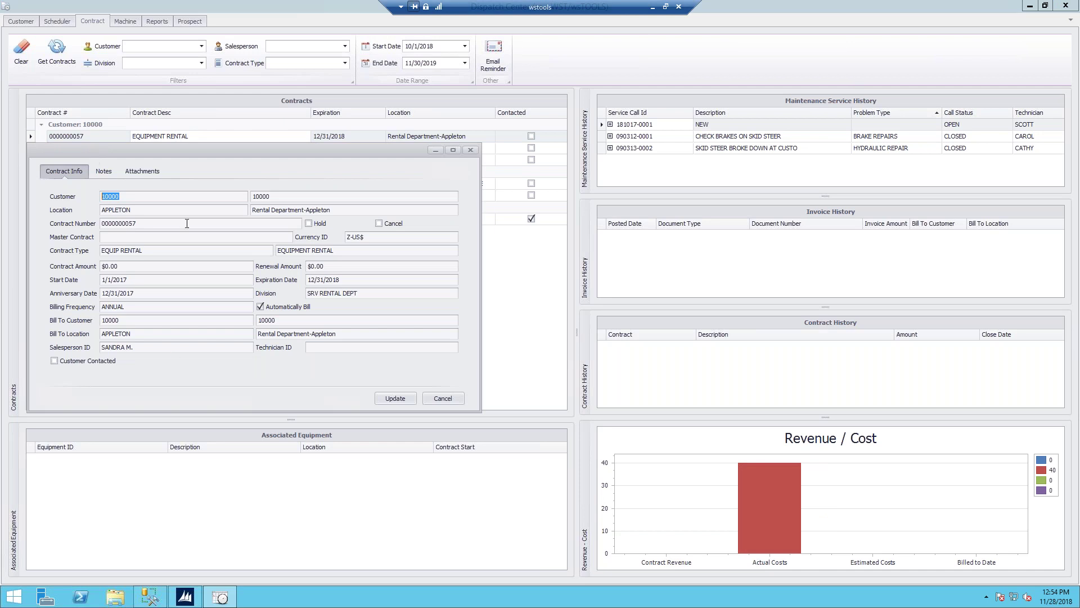
{"action": "left_click", "coordinate": [105, 171]}
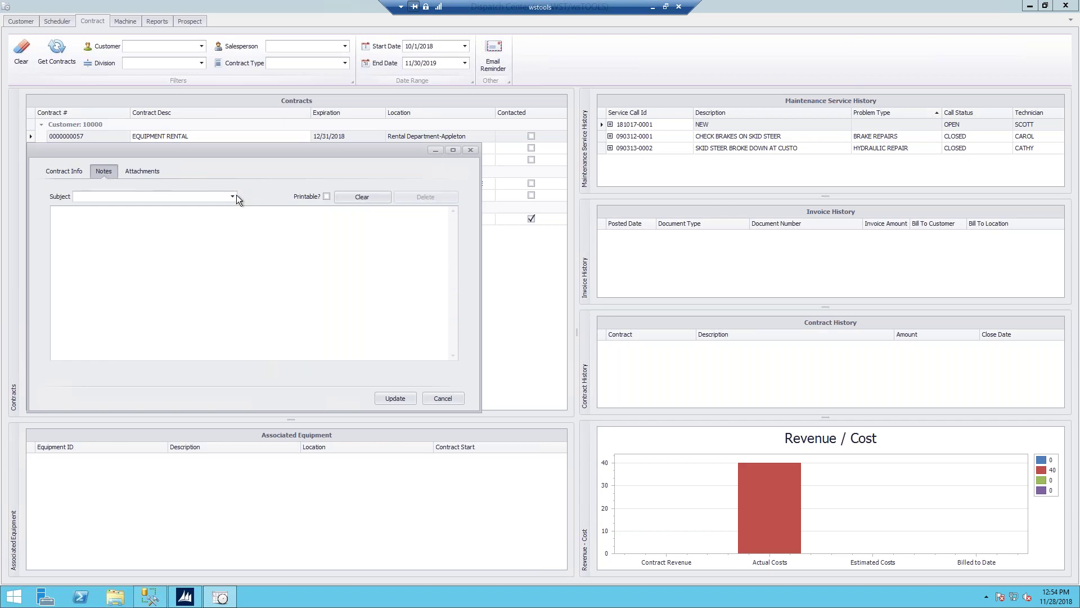
{"action": "left_click", "coordinate": [151, 171]}
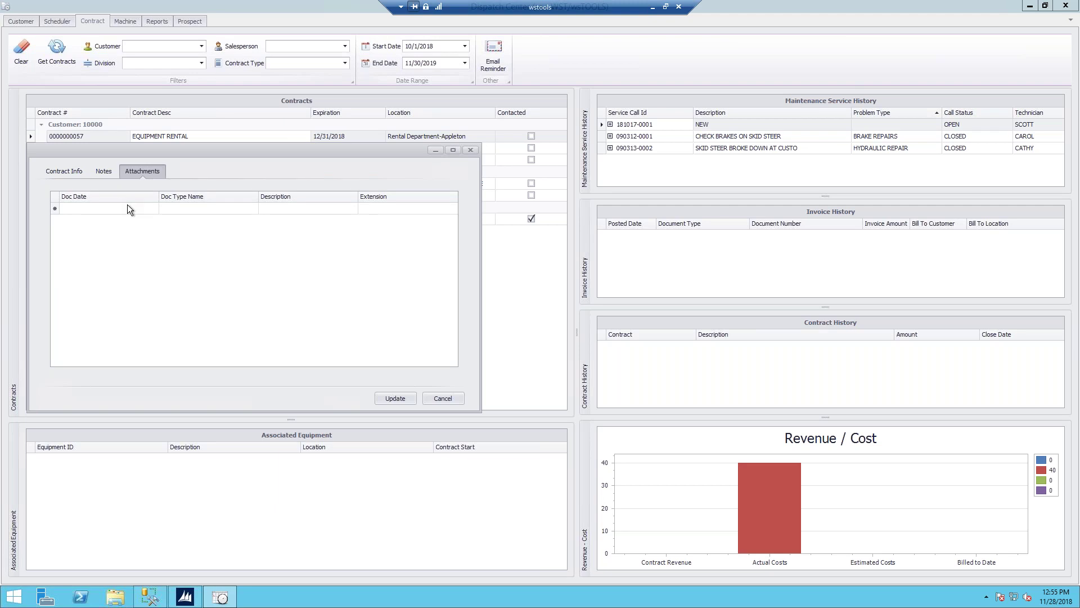
{"action": "left_click", "coordinate": [61, 172]}
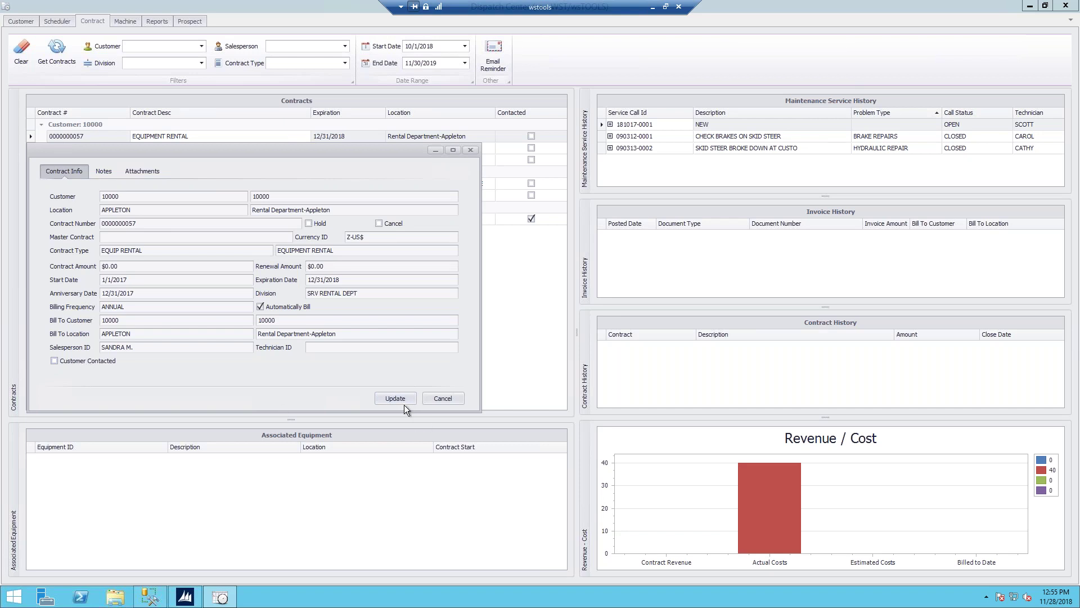
{"action": "left_click", "coordinate": [390, 397]}
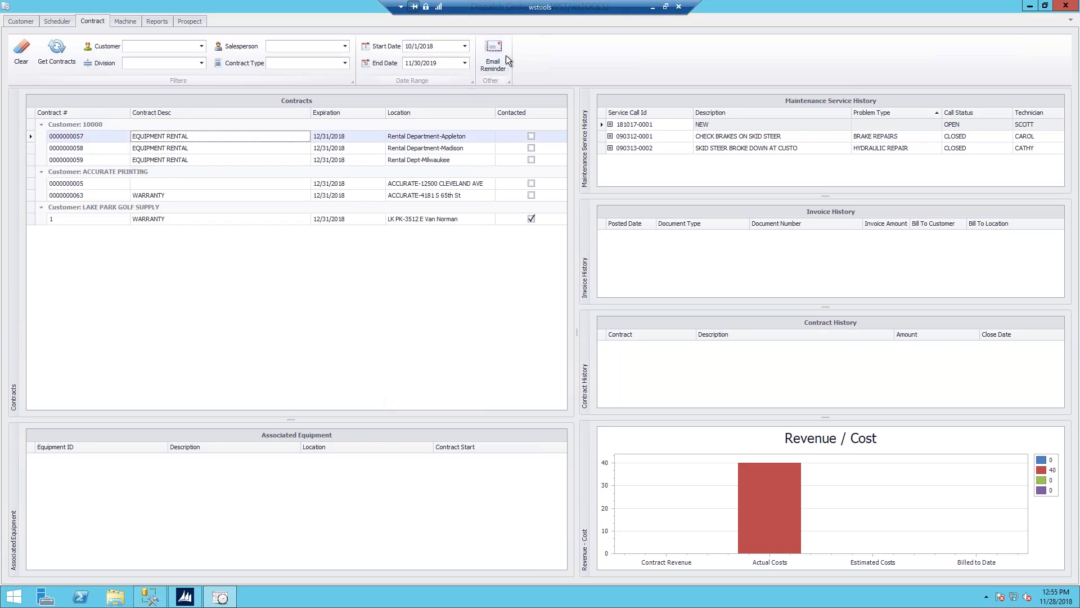
Create a renewal reminder email for the Appleton equipment rental contract and move the message window so it is fully in view.
{"action": "left_click", "coordinate": [491, 51]}
{"action": "left_click", "coordinate": [492, 50]}
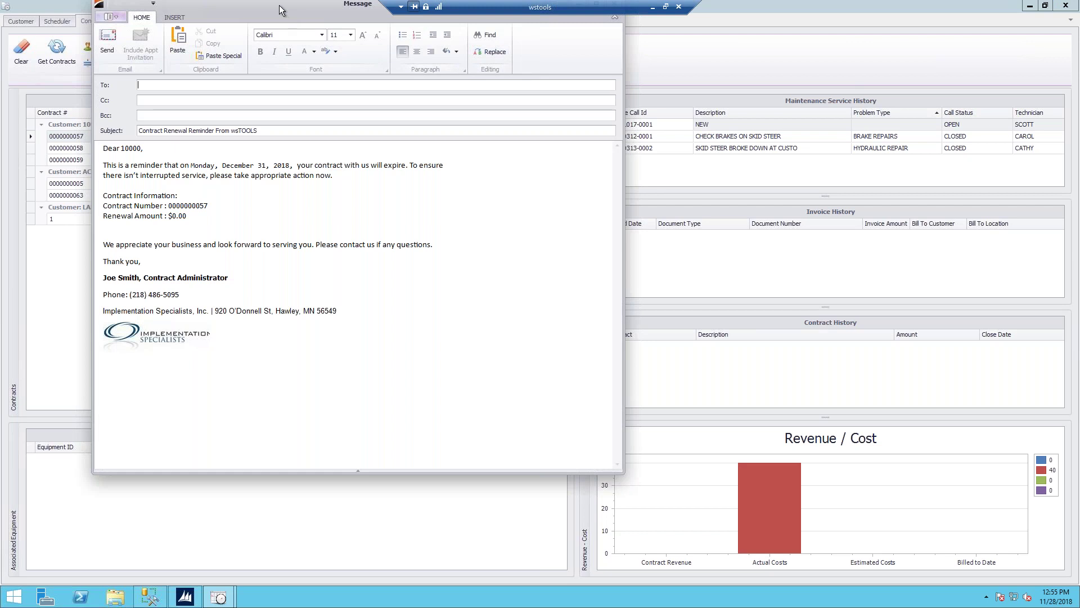
{"action": "left_click_drag", "start_coordinate": [279, 5], "coordinate": [306, 81]}
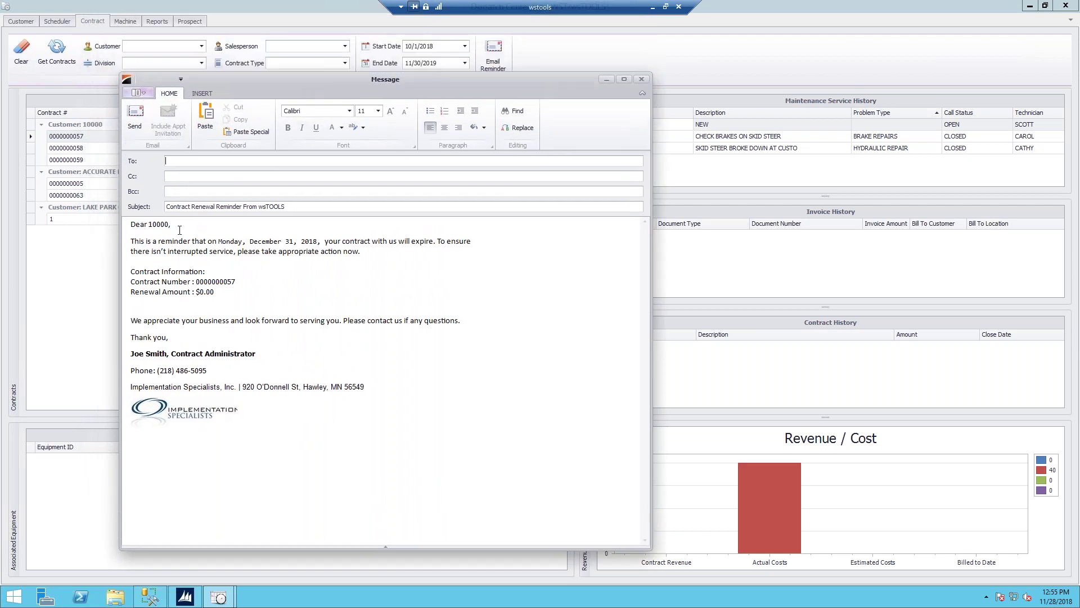
Set the renewal amount in the reminder email to 15000.00, add blank lines below it, and close the message unsent.
{"action": "left_click_drag", "start_coordinate": [151, 224], "coordinate": [179, 222]}
{"action": "left_click_drag", "start_coordinate": [195, 291], "coordinate": [234, 298]}
{"action": "type", "text": "15000.0"}
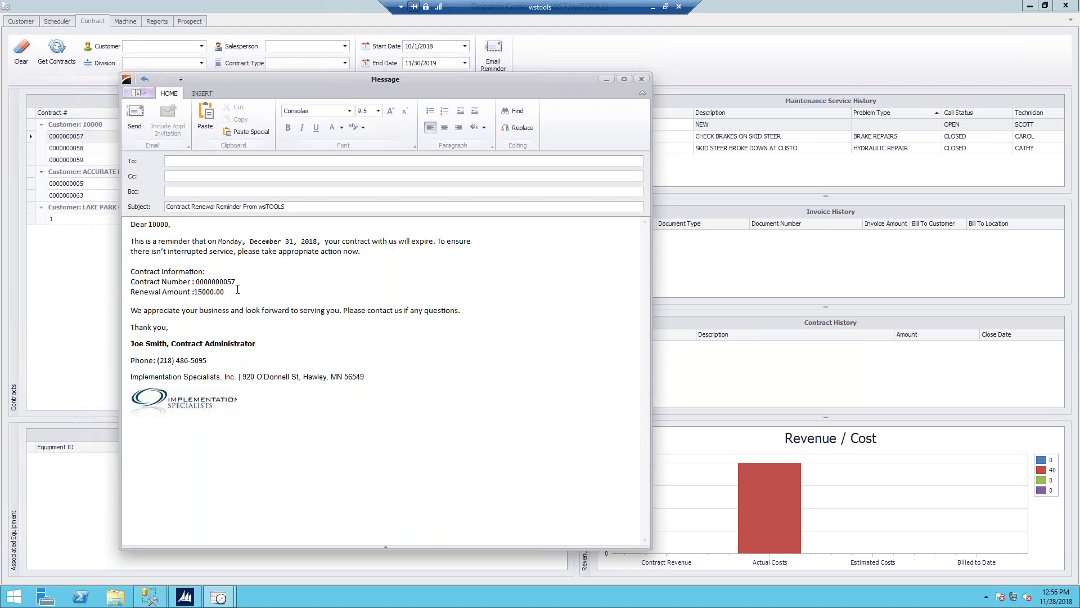
{"action": "key", "text": "Return"}
{"action": "key", "text": "Return"}
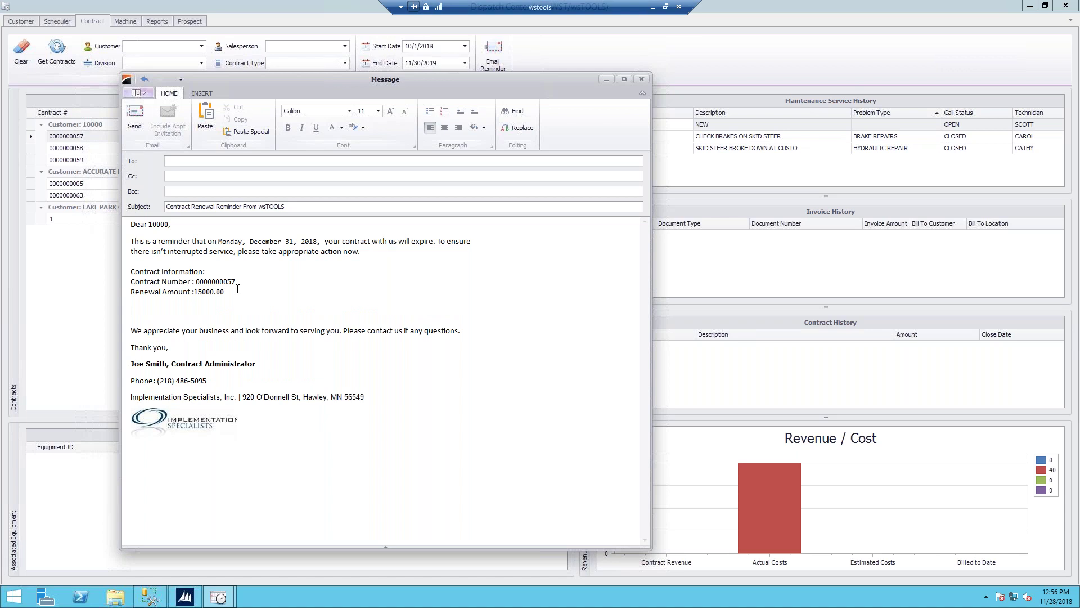
{"action": "left_click", "coordinate": [642, 79]}
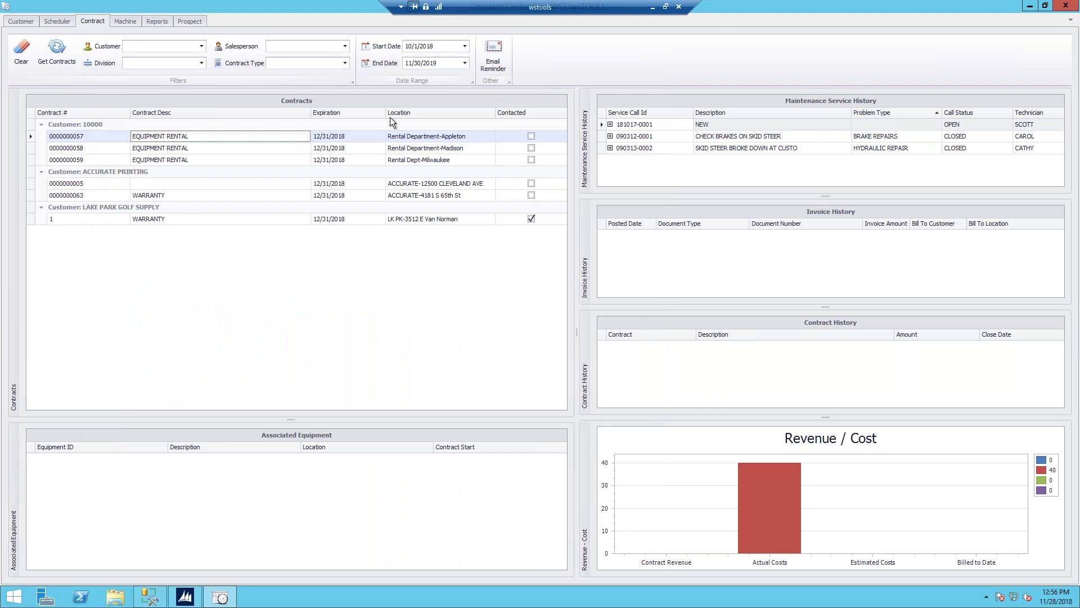
Look over the Customer, Scheduler, Contract, Machine and Prospect areas again, including the scheduler's print and view options.
{"action": "left_click", "coordinate": [17, 22]}
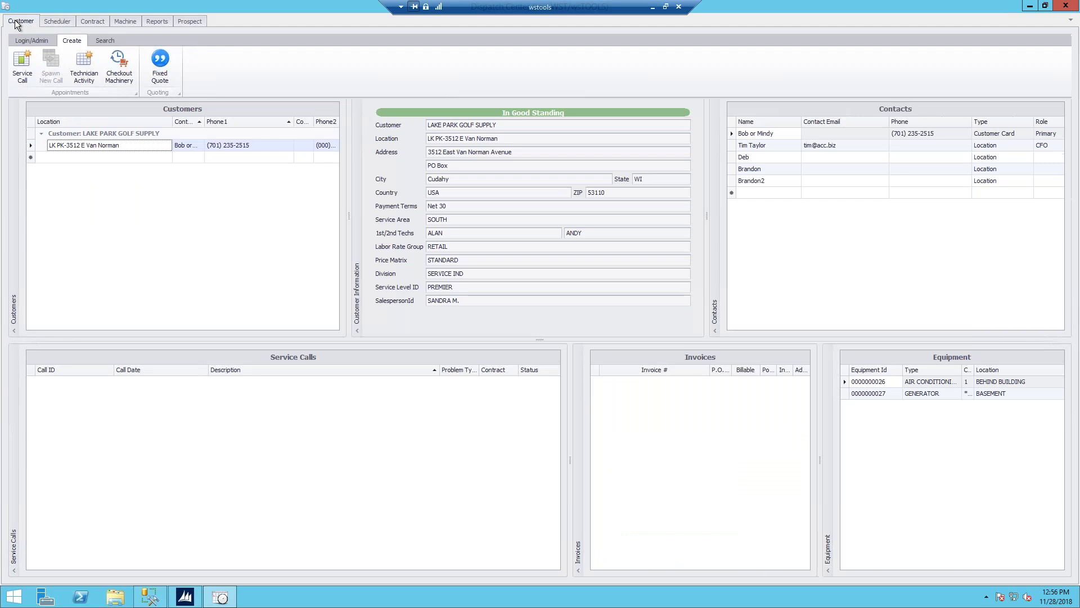
{"action": "left_click", "coordinate": [60, 24]}
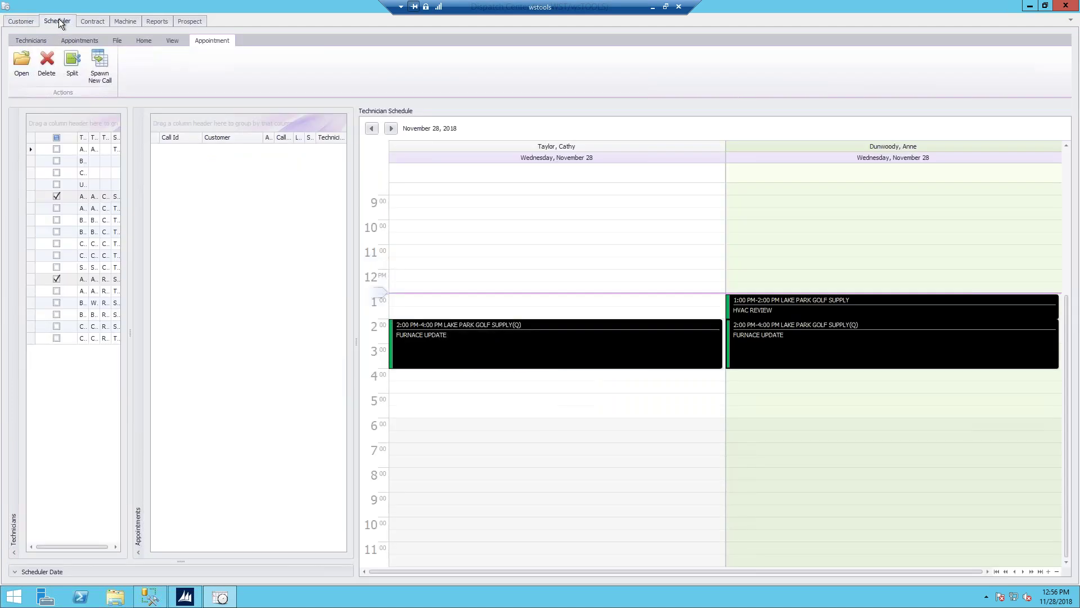
{"action": "left_click", "coordinate": [91, 41]}
{"action": "left_click", "coordinate": [127, 38]}
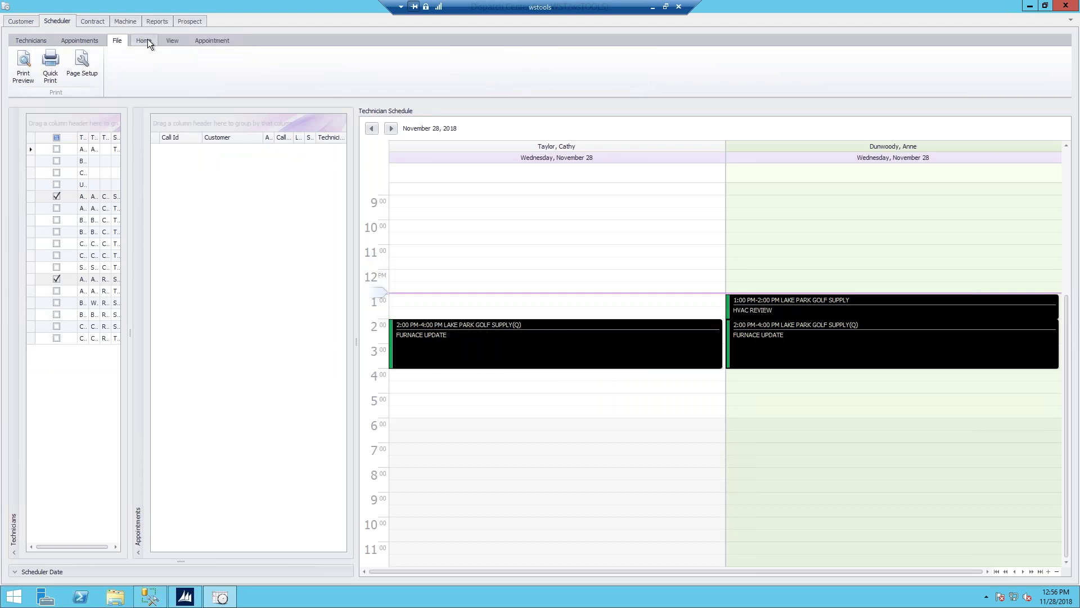
{"action": "left_click", "coordinate": [147, 39]}
{"action": "left_click", "coordinate": [174, 43]}
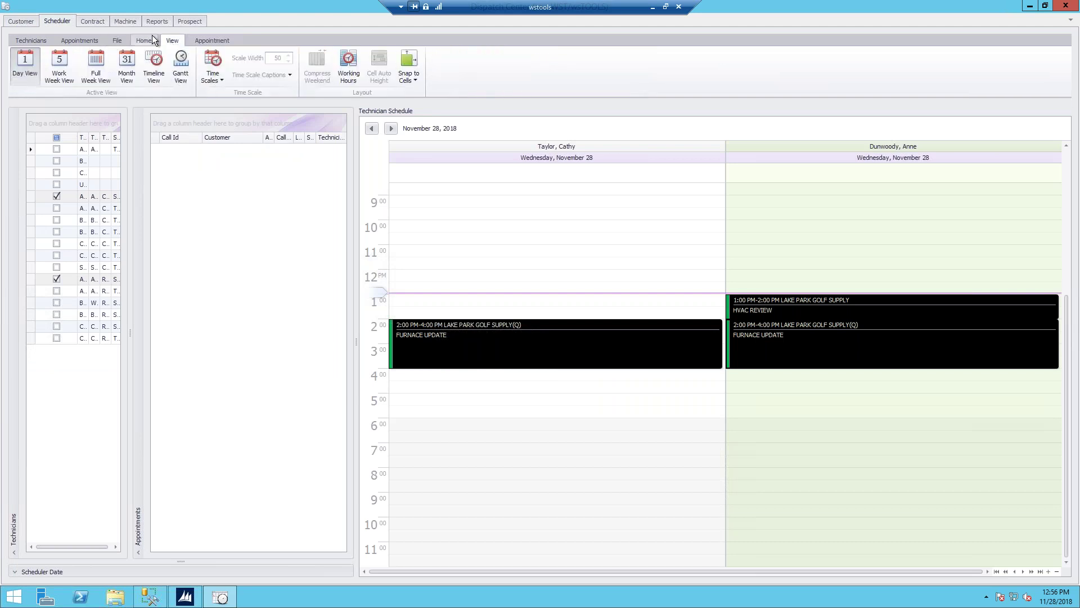
{"action": "left_click", "coordinate": [96, 20]}
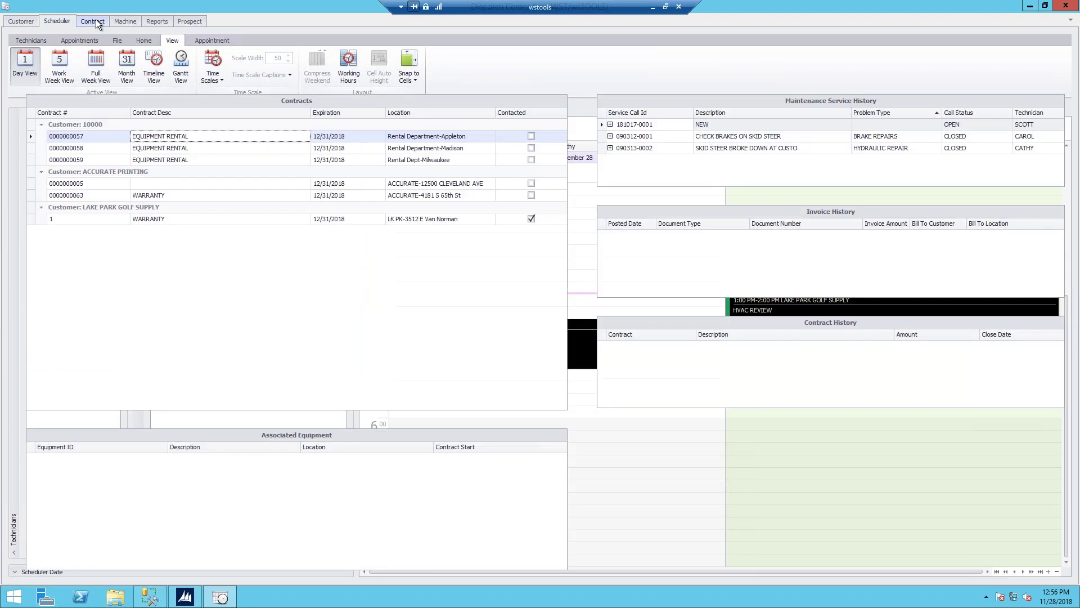
{"action": "left_click", "coordinate": [125, 21]}
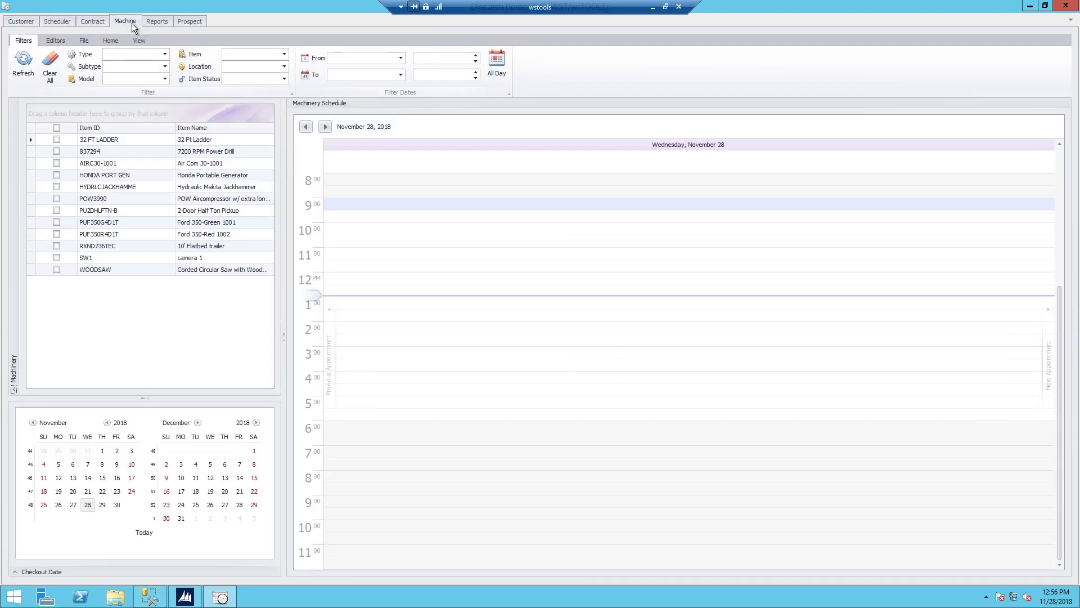
{"action": "left_click", "coordinate": [191, 21]}
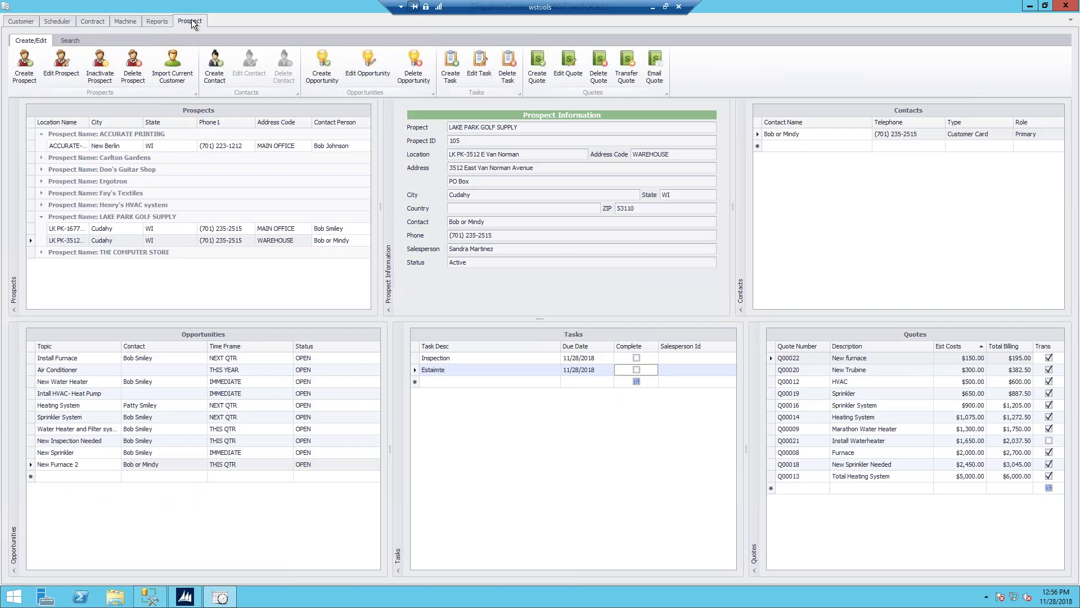